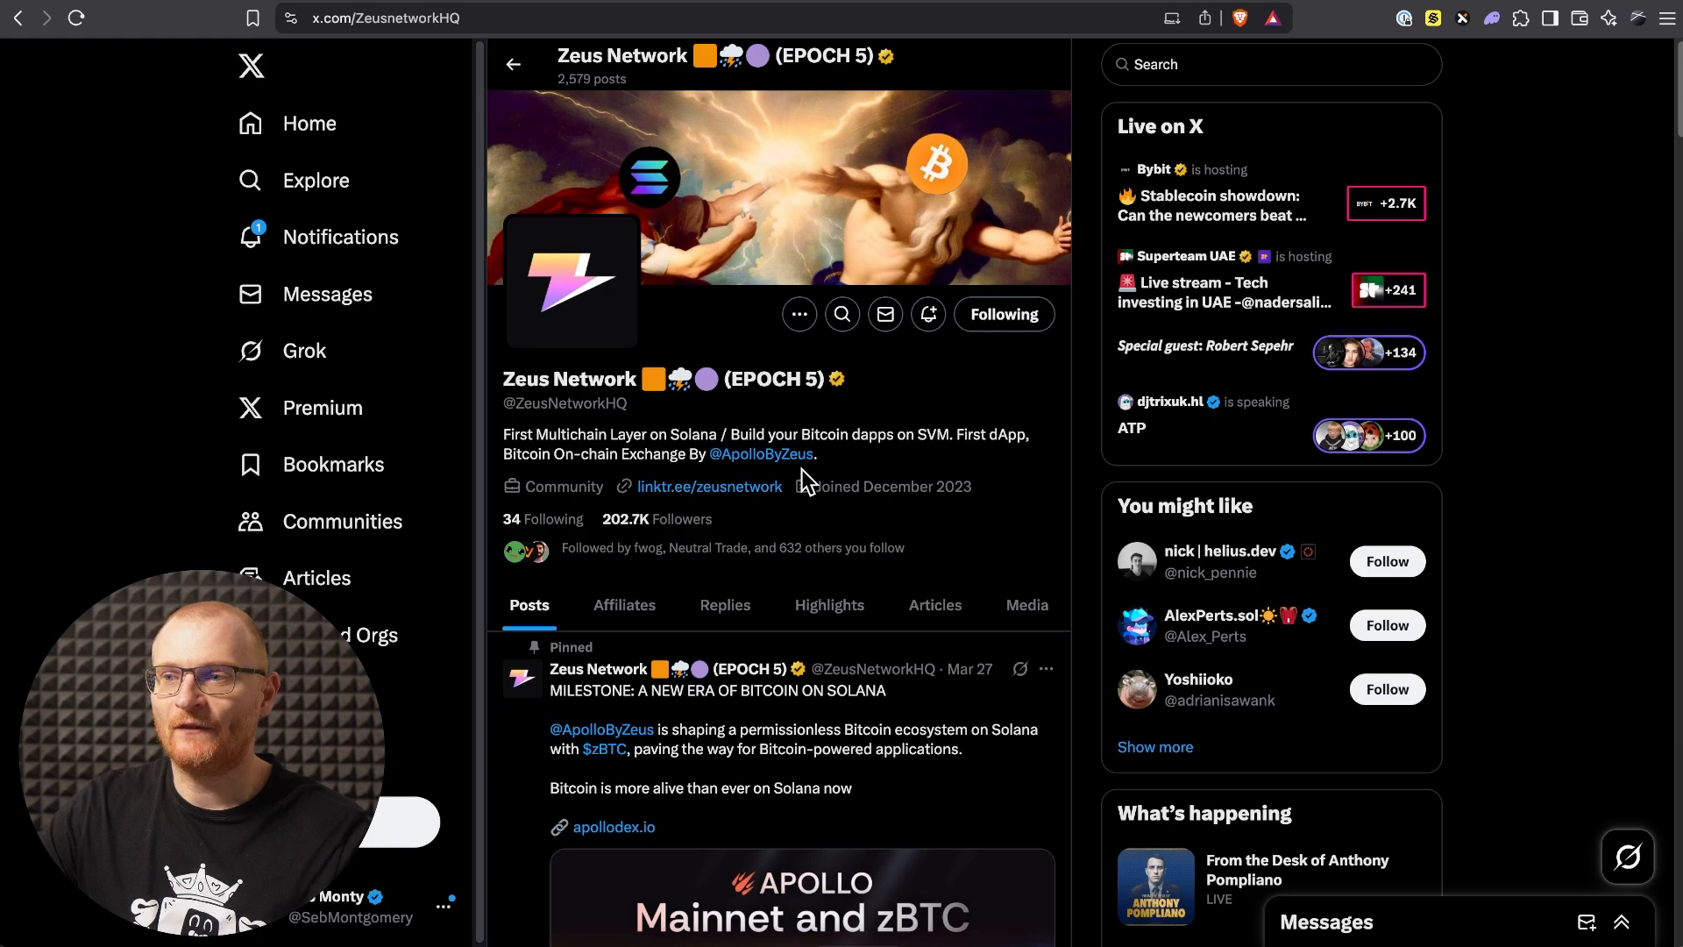
Step: Visit the ApolloByZeus profile, go to apollodex.io, launch the zBTC minting app and open its wallet connection options
click(793, 460)
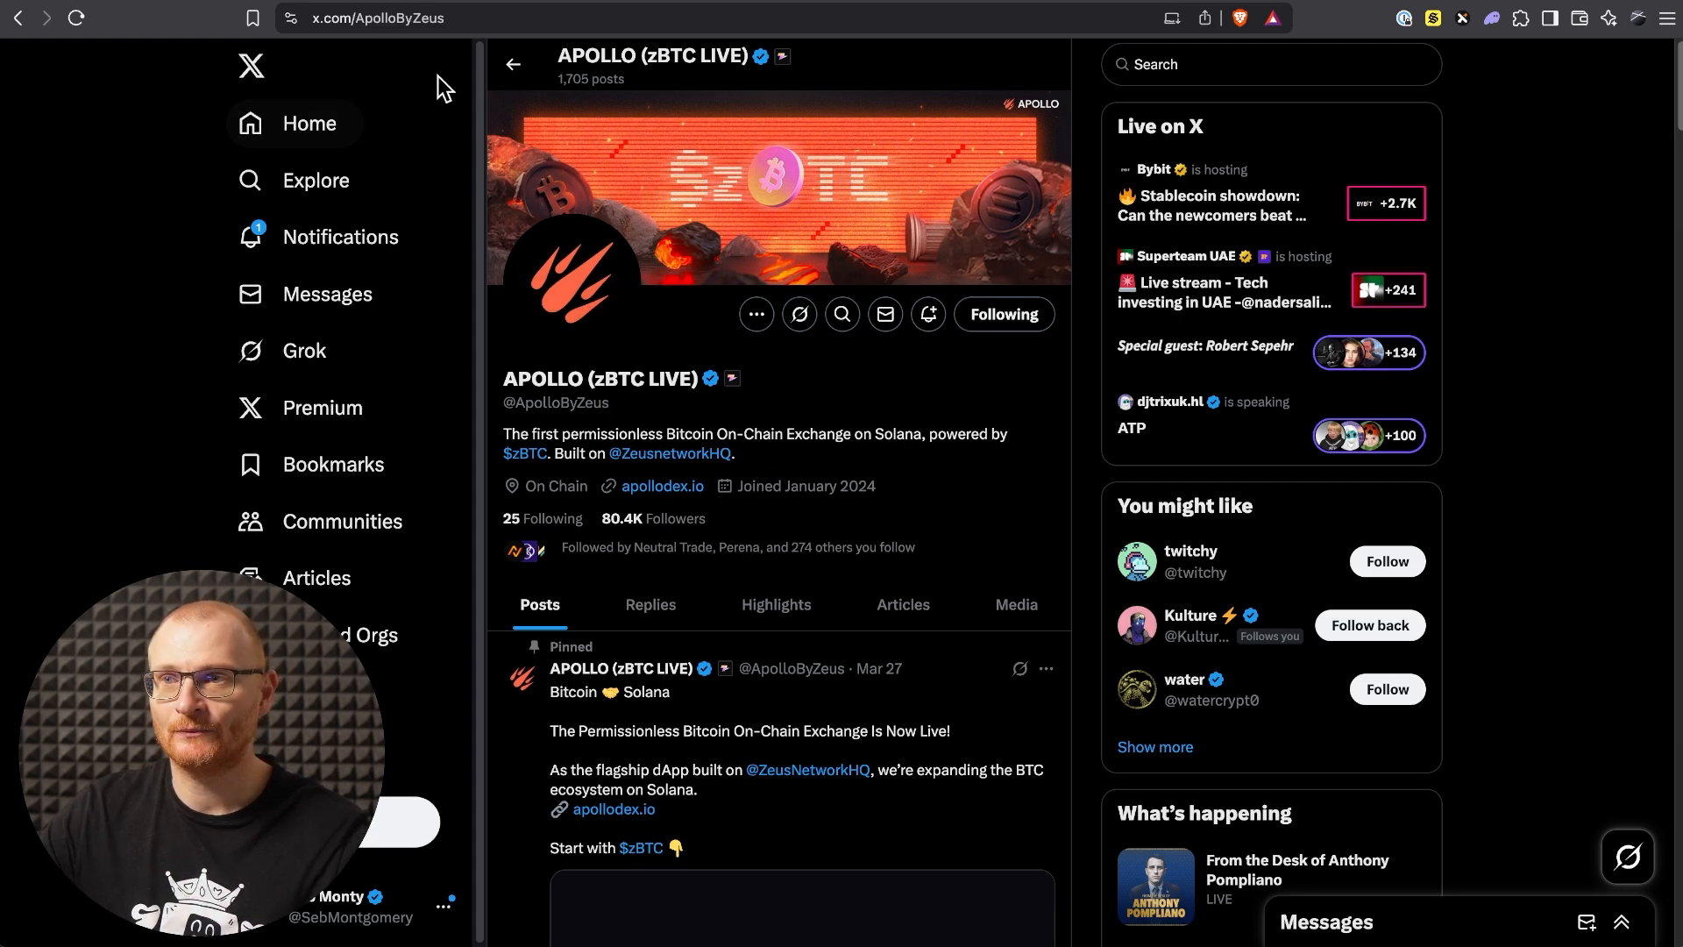
click(447, 18)
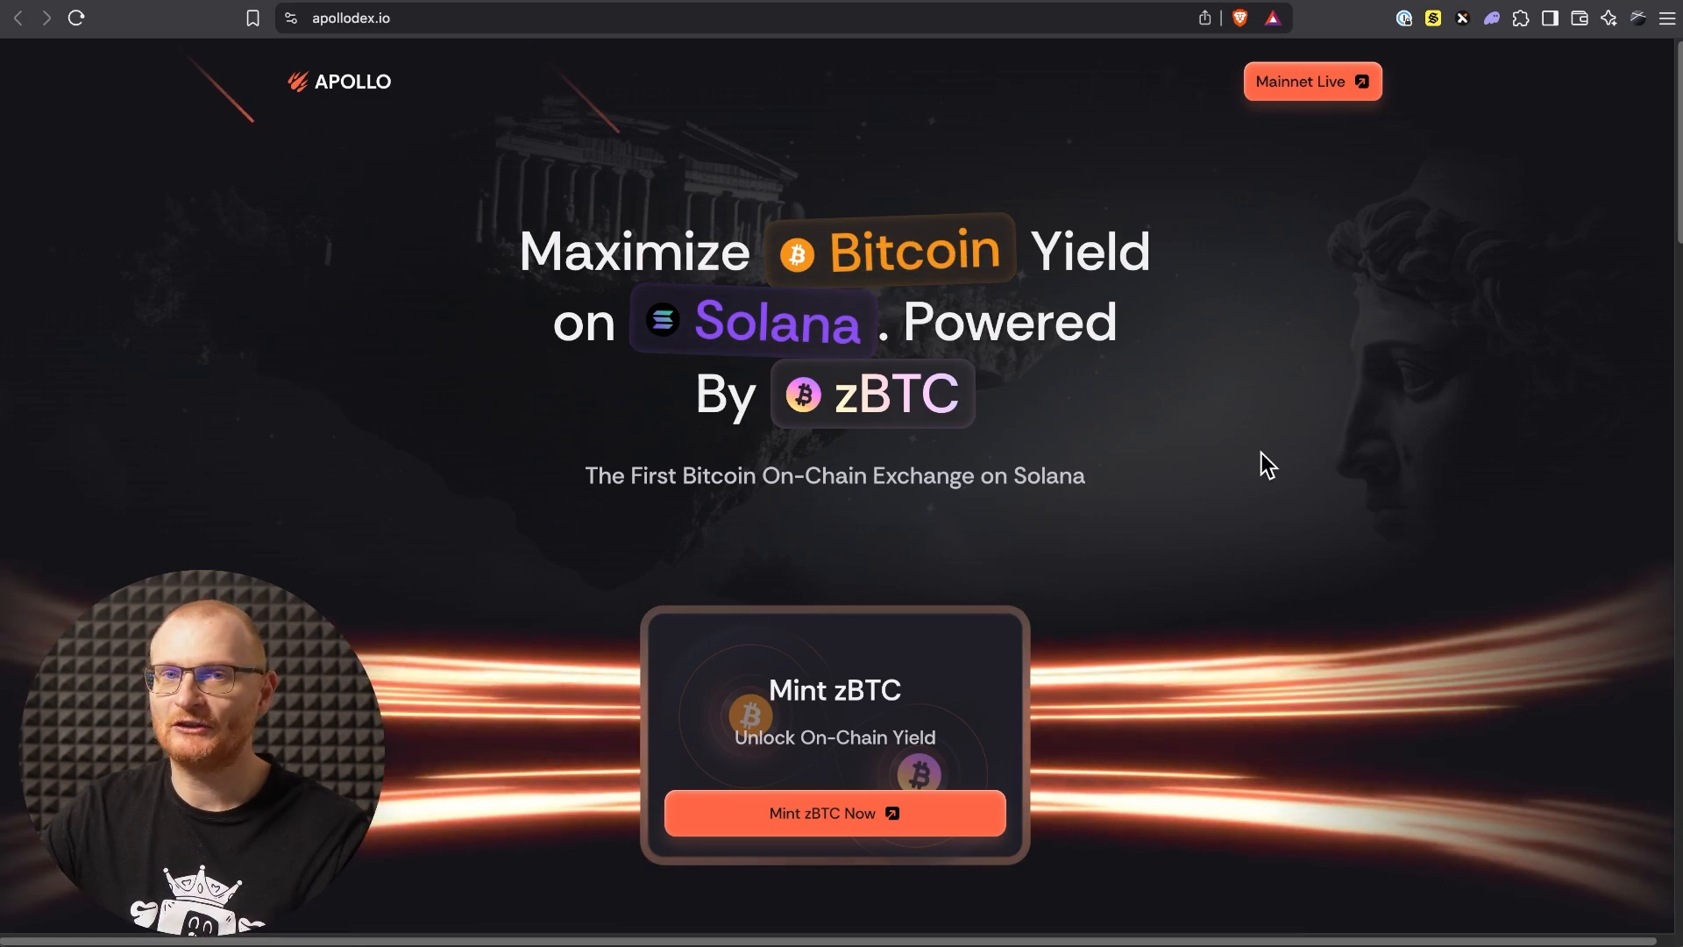
click(821, 824)
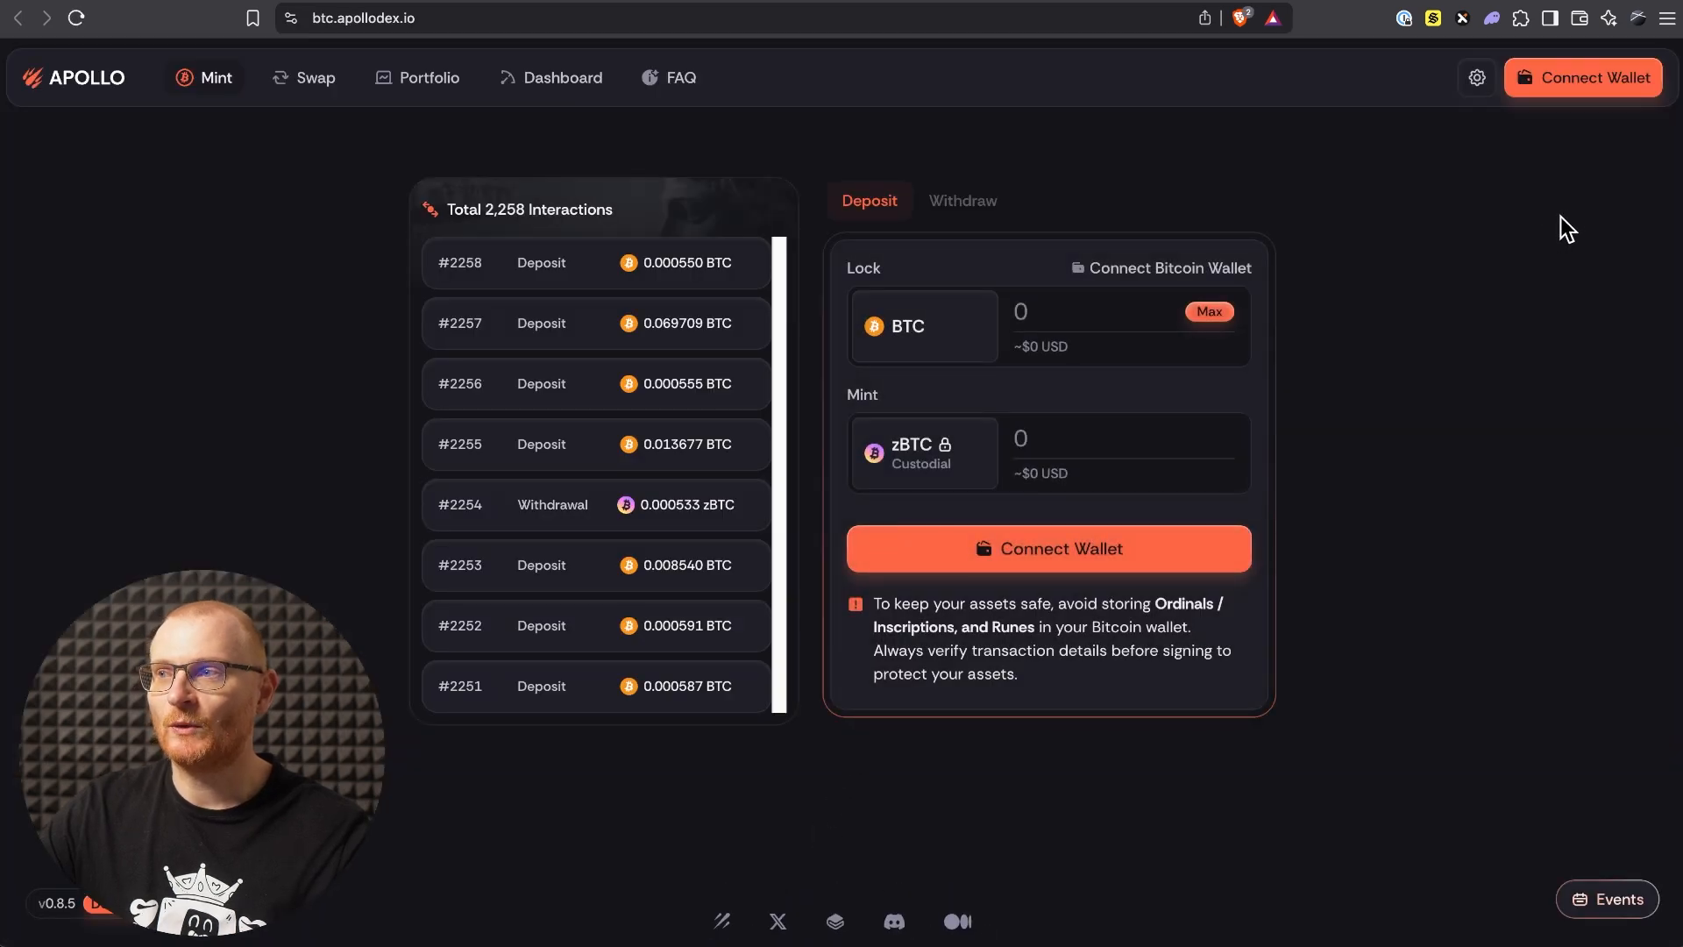
click(1597, 95)
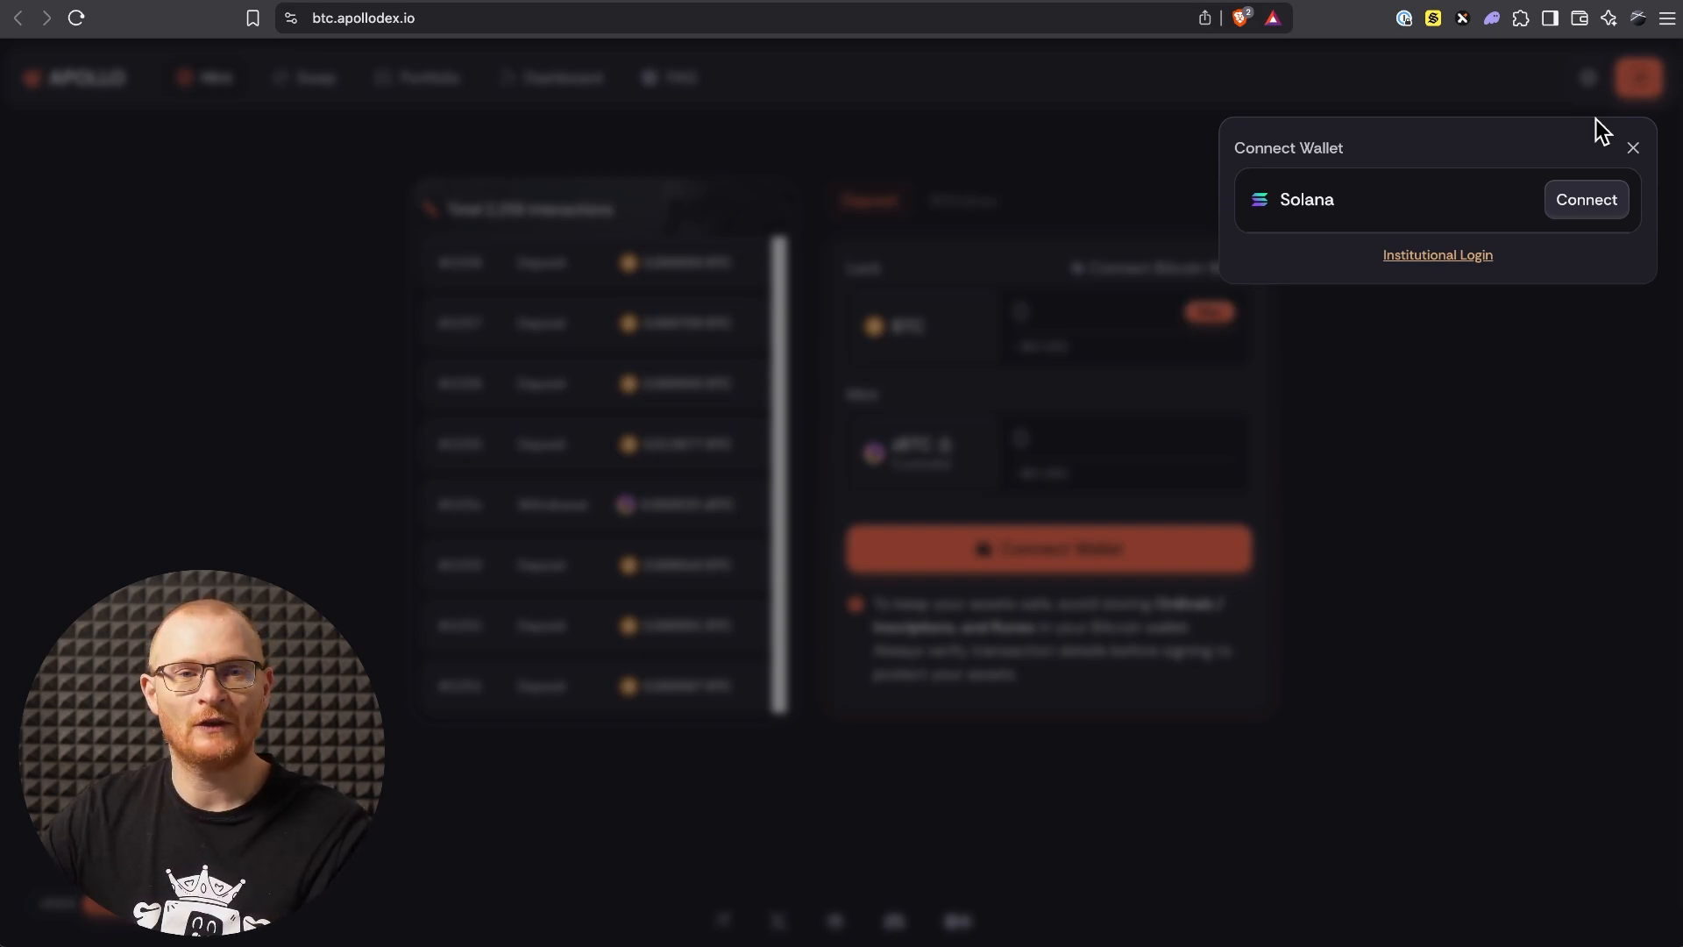
Step: Enable the Taproot address type in the Phantom wallet's preferred Bitcoin address settings and close the wallet
click(1495, 26)
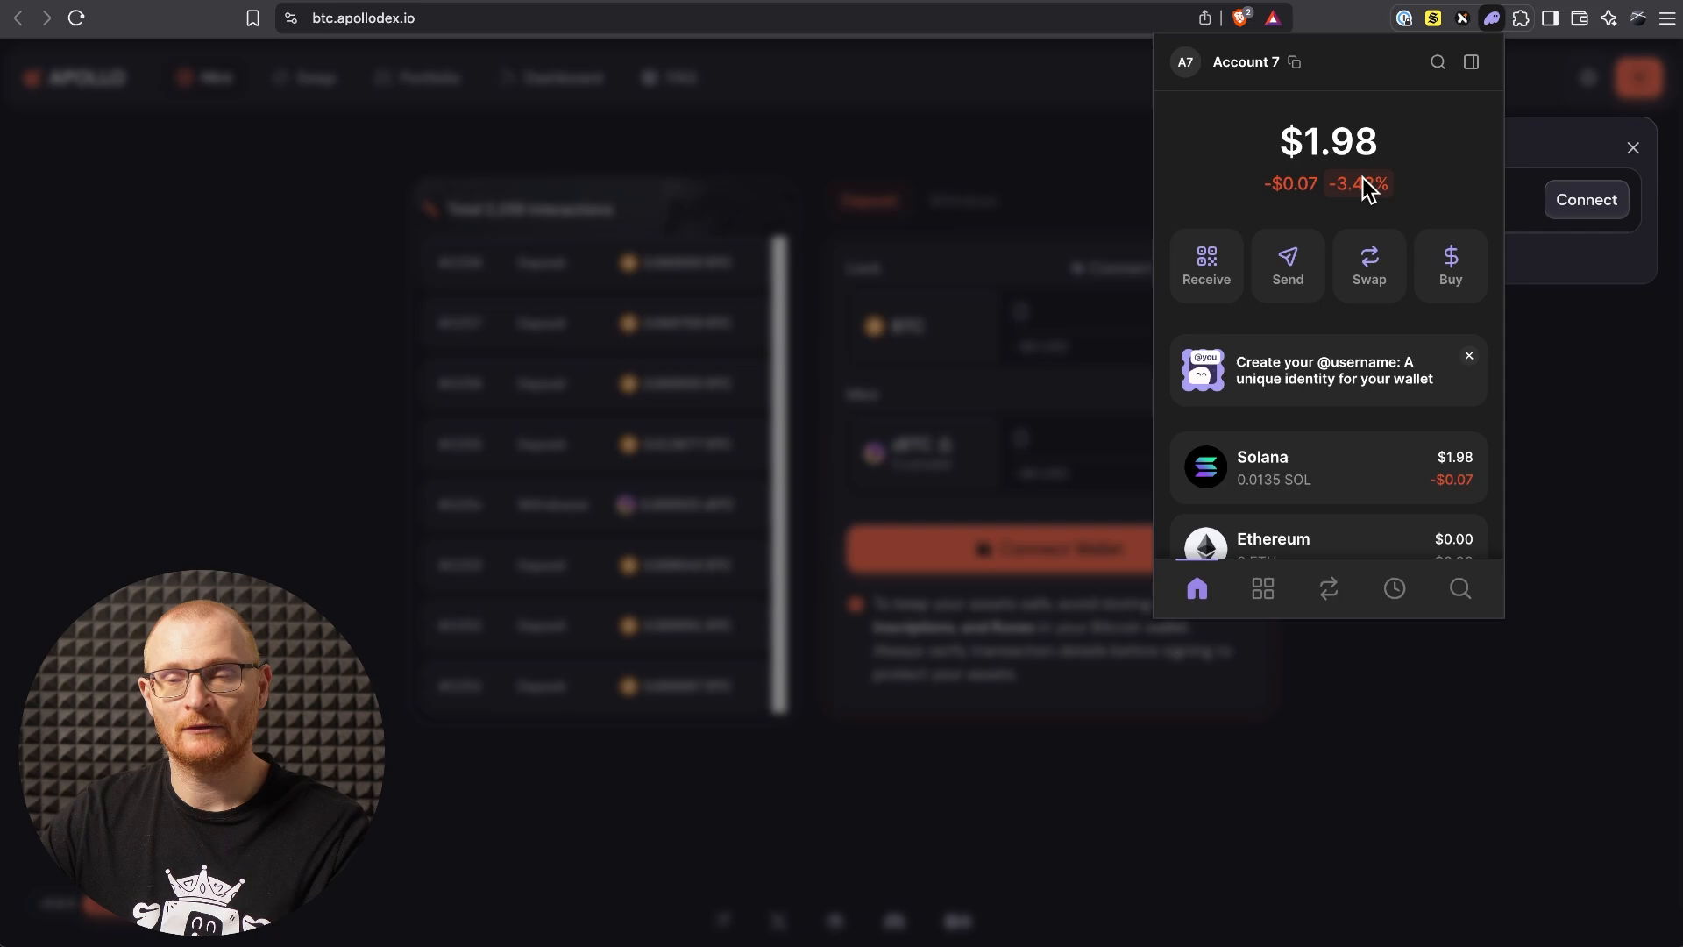
click(1192, 75)
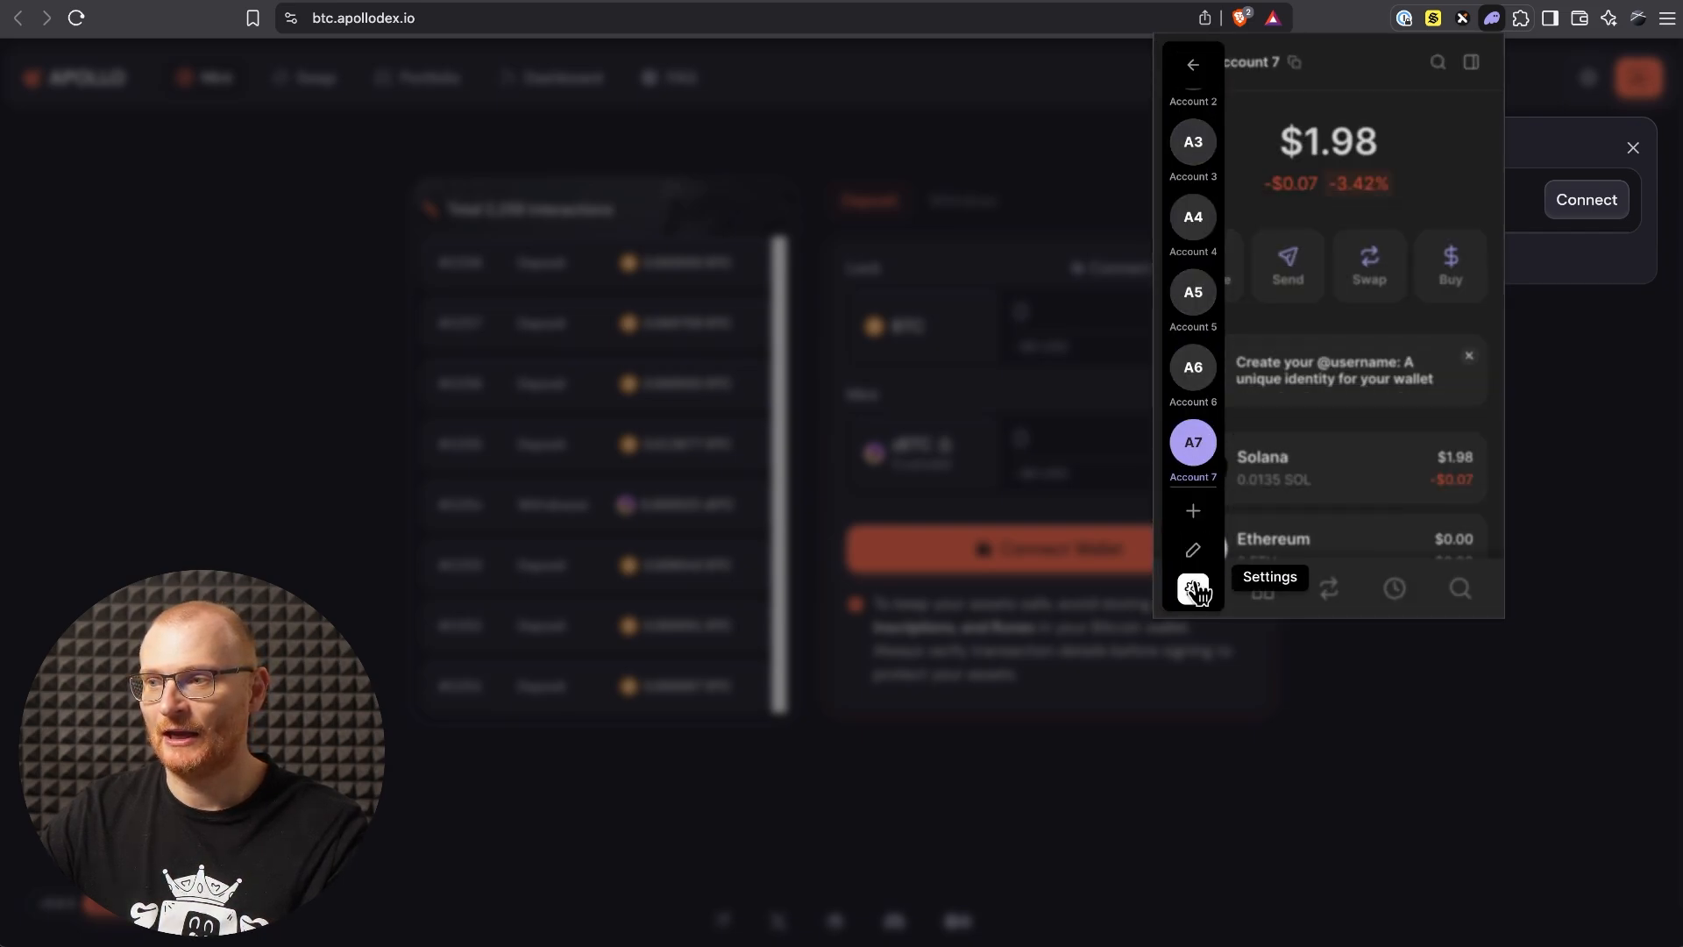
click(1194, 589)
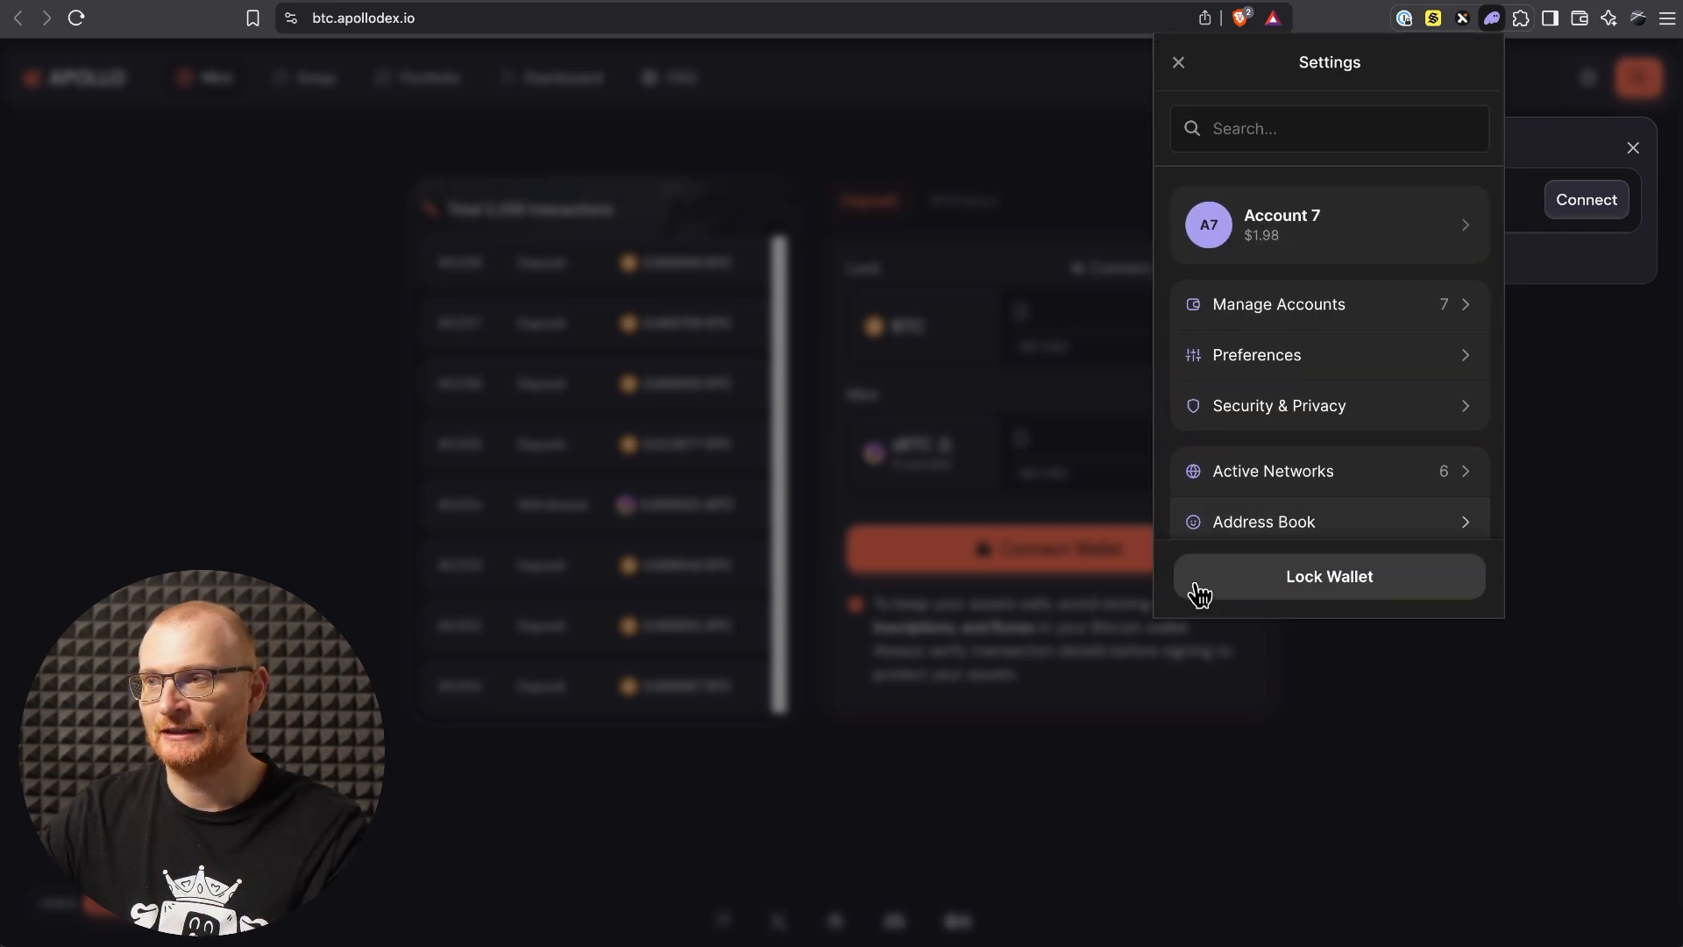
click(1280, 366)
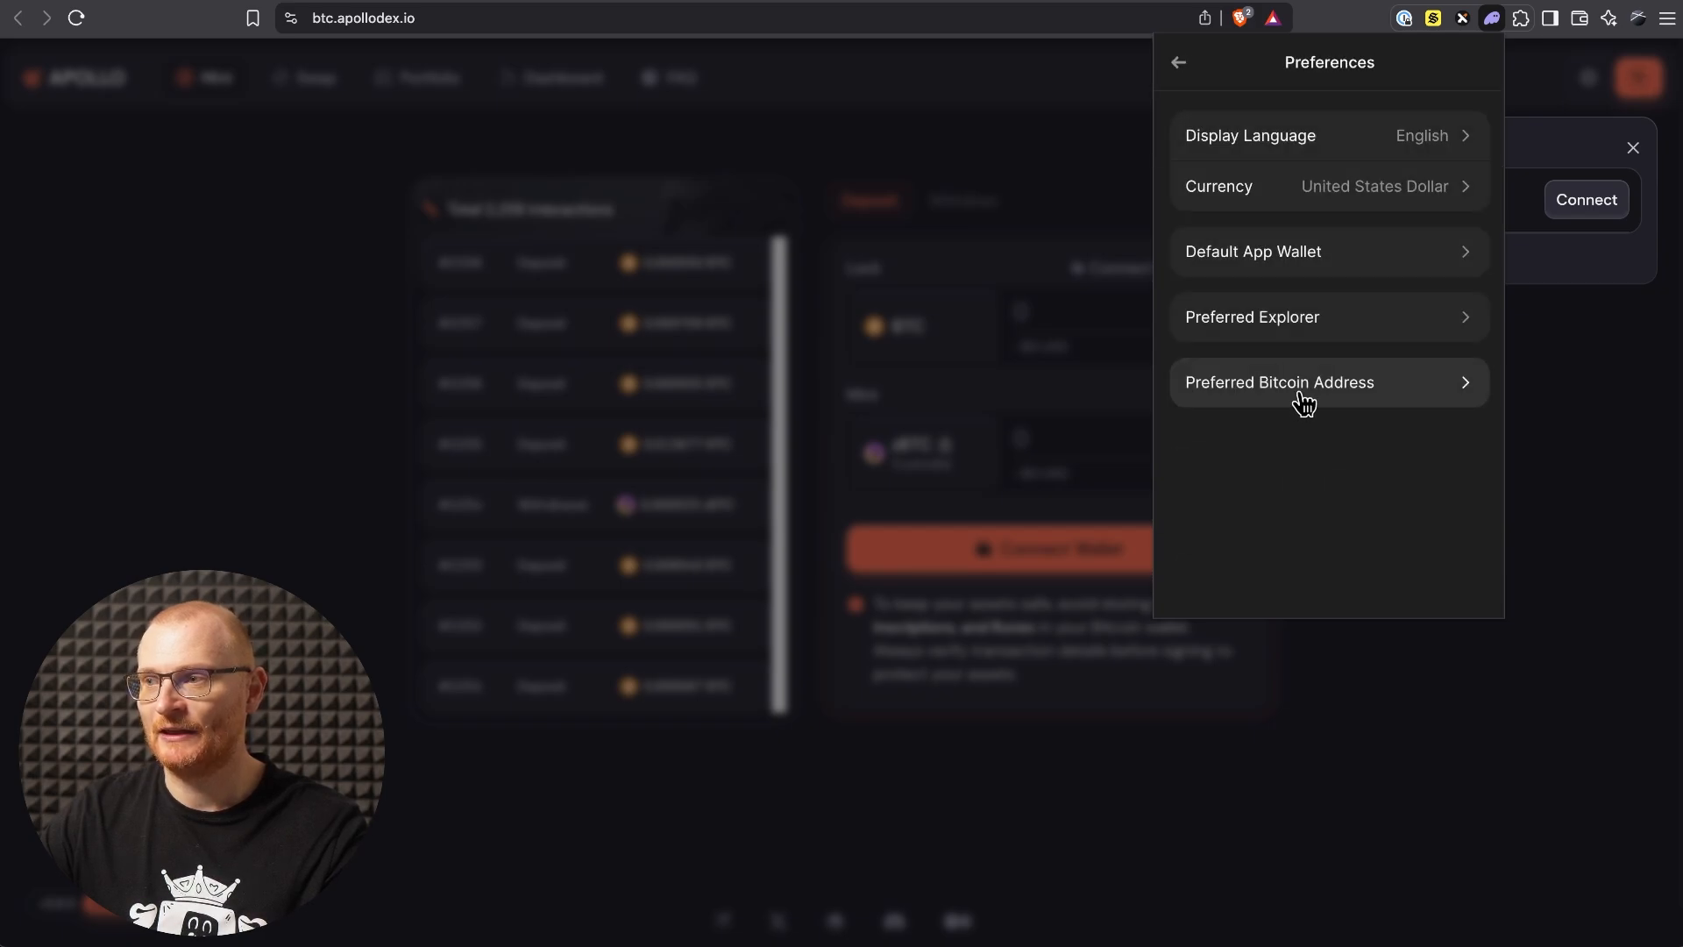
click(1300, 390)
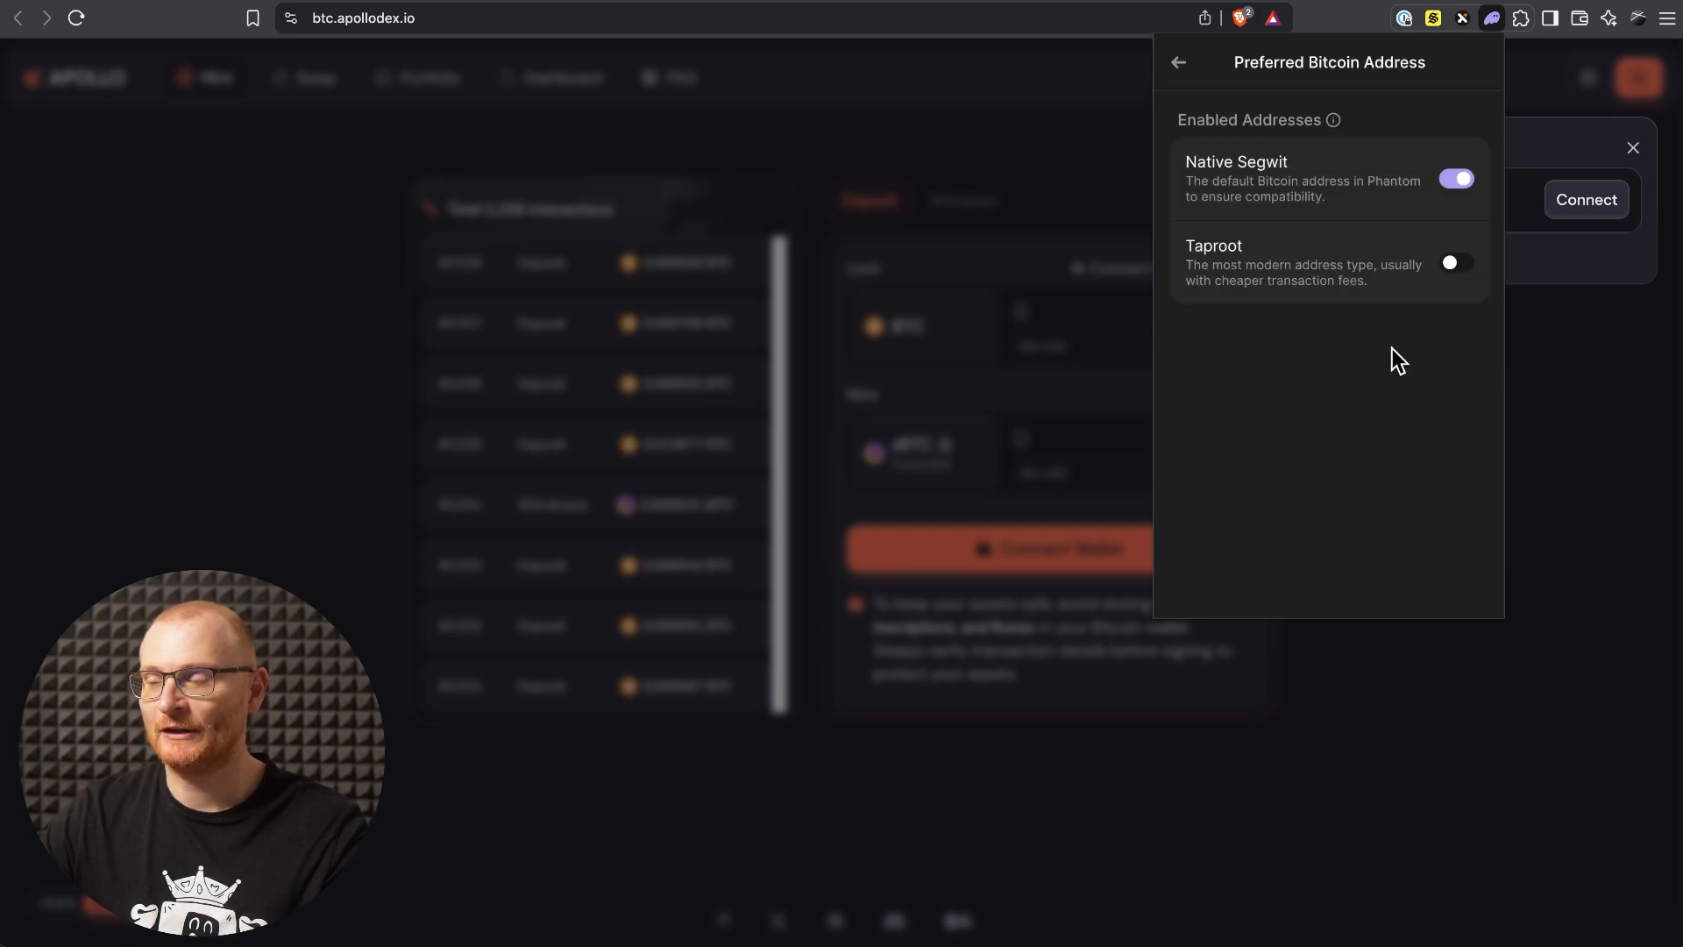
click(1462, 267)
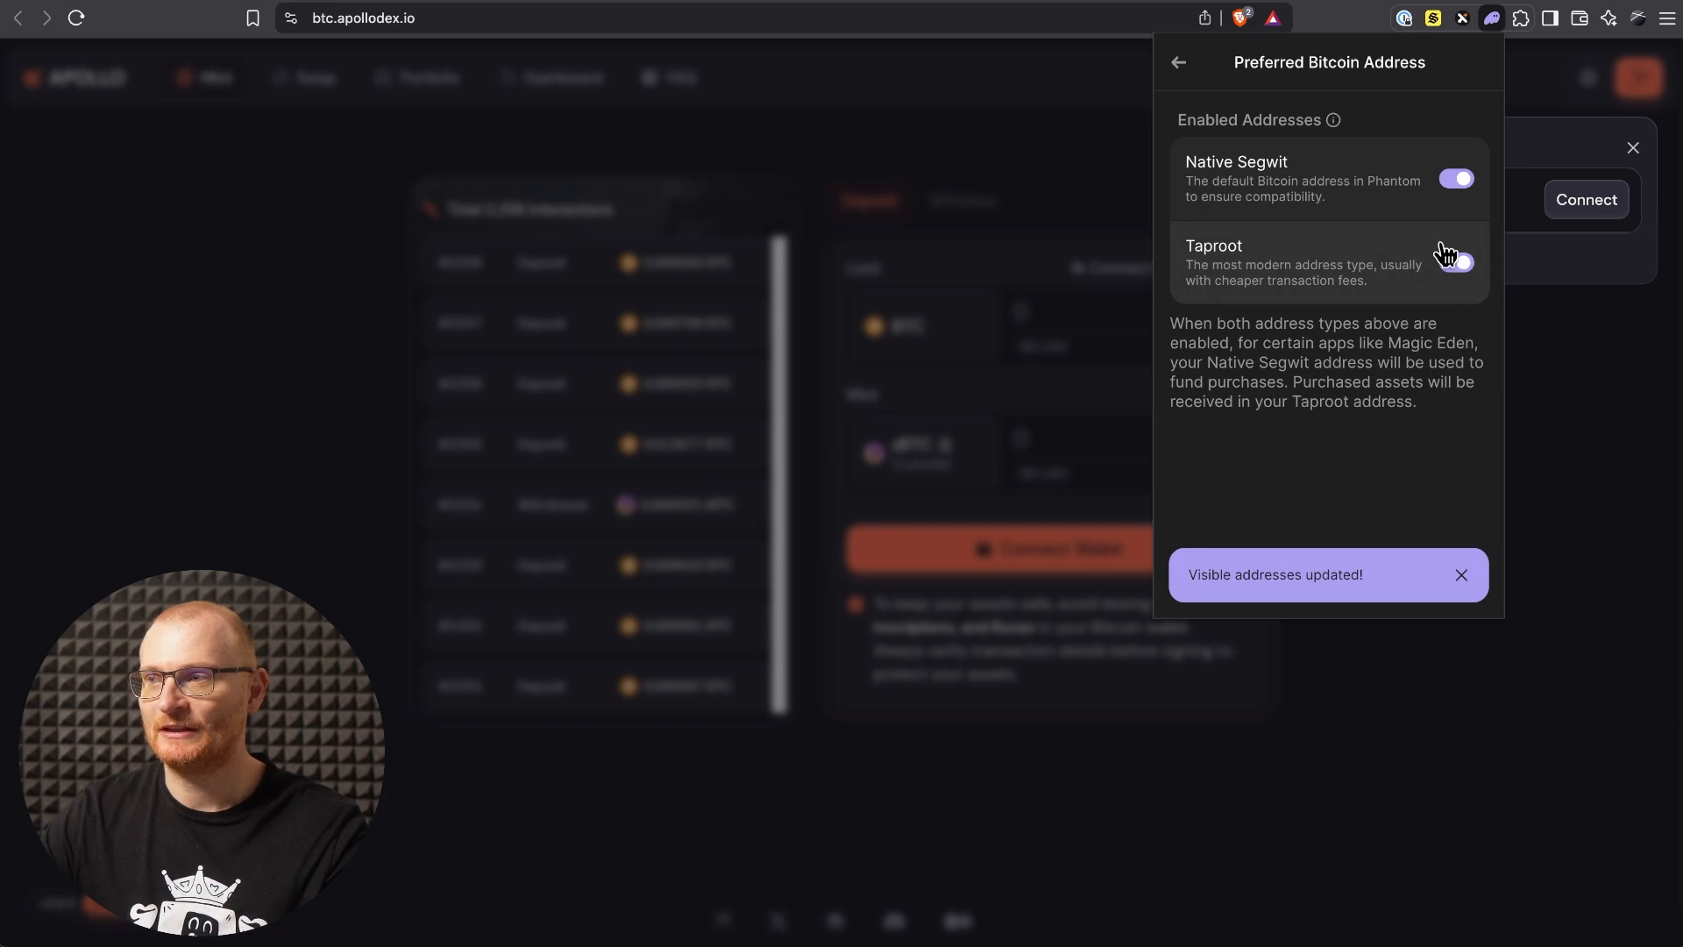
click(1547, 352)
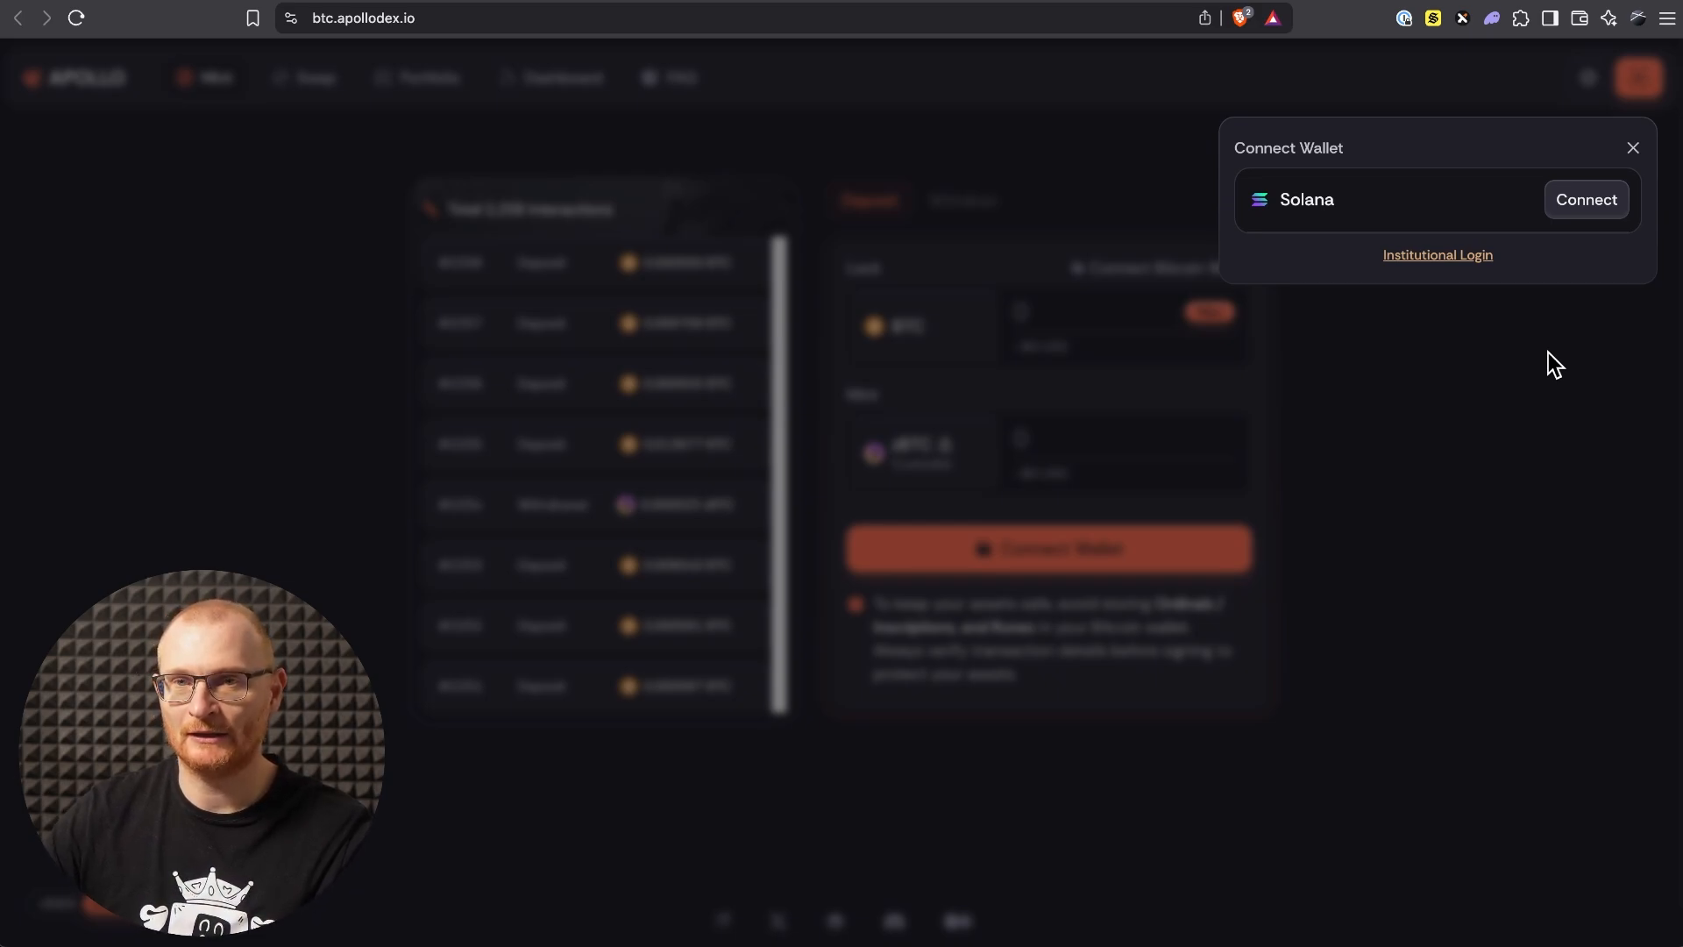
Step: Connect Phantom to Apollo as both the Solana and the Bitcoin wallet, approving the request for Account 7
click(1584, 202)
click(903, 589)
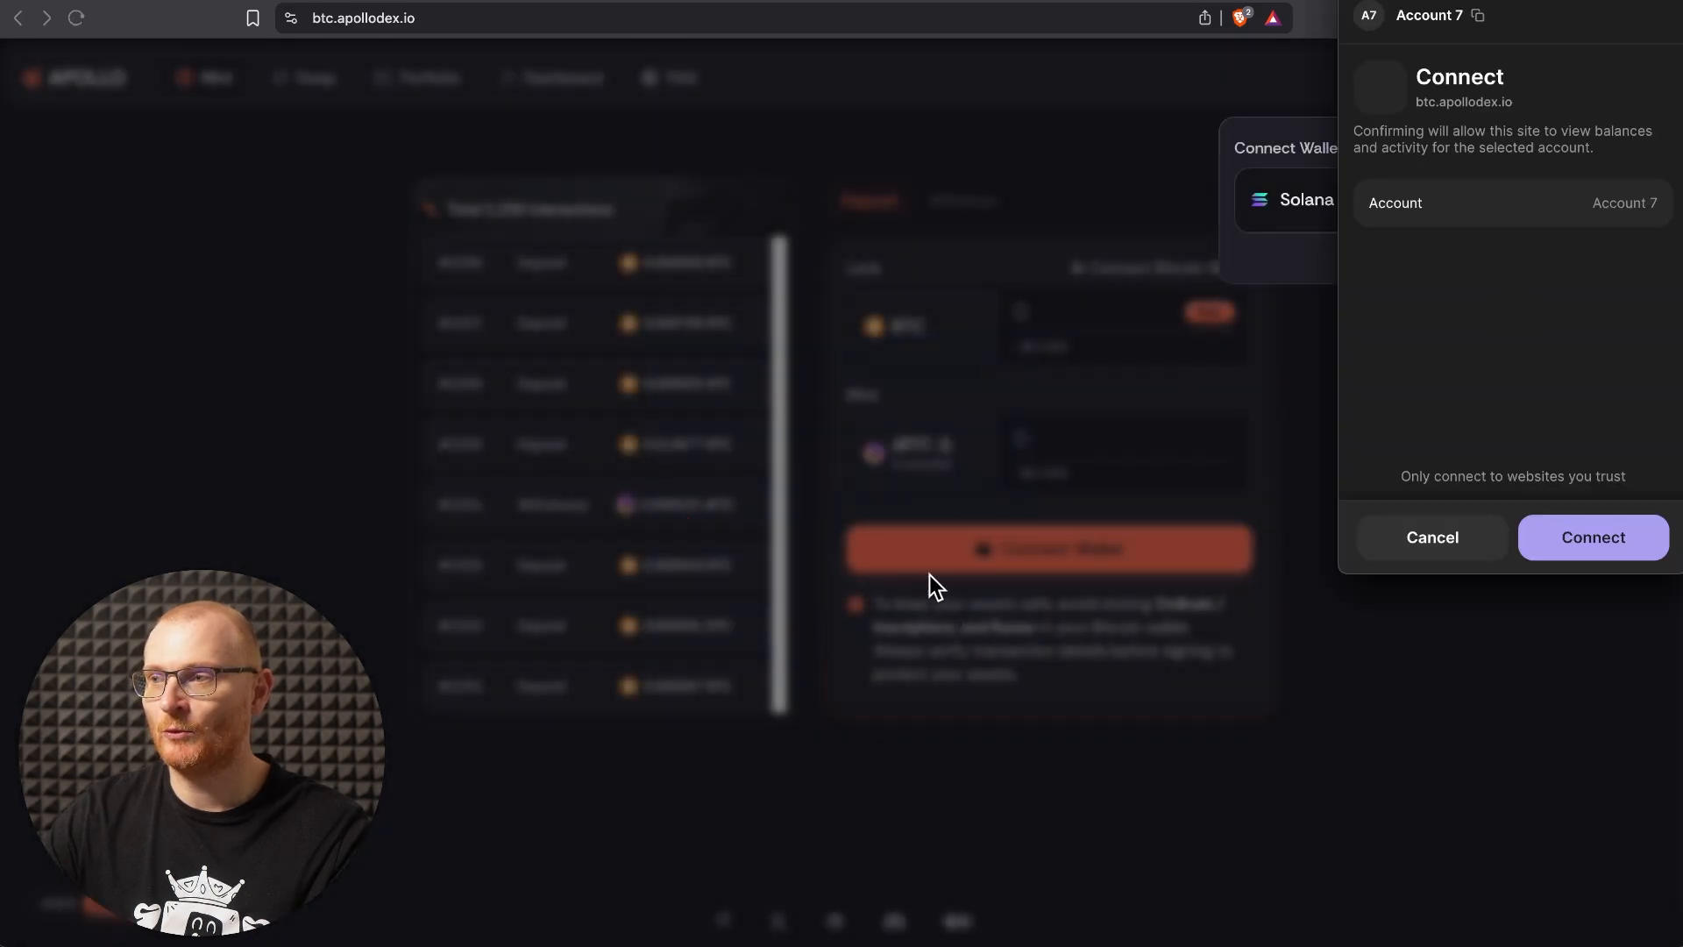
click(1641, 548)
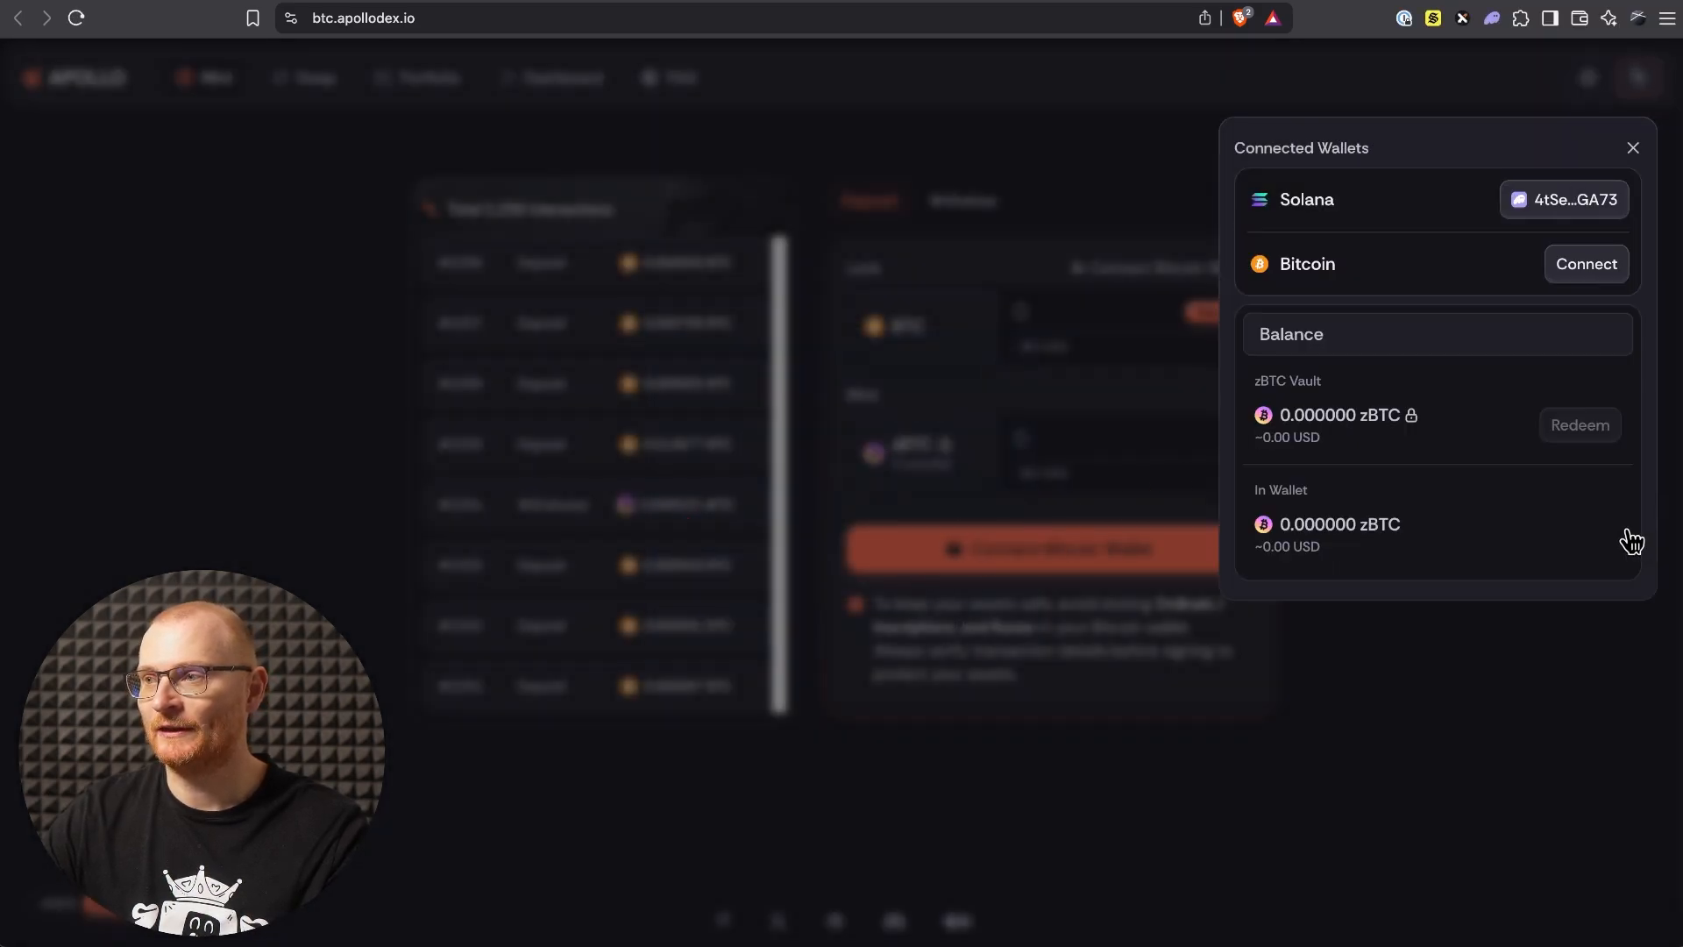
click(1574, 271)
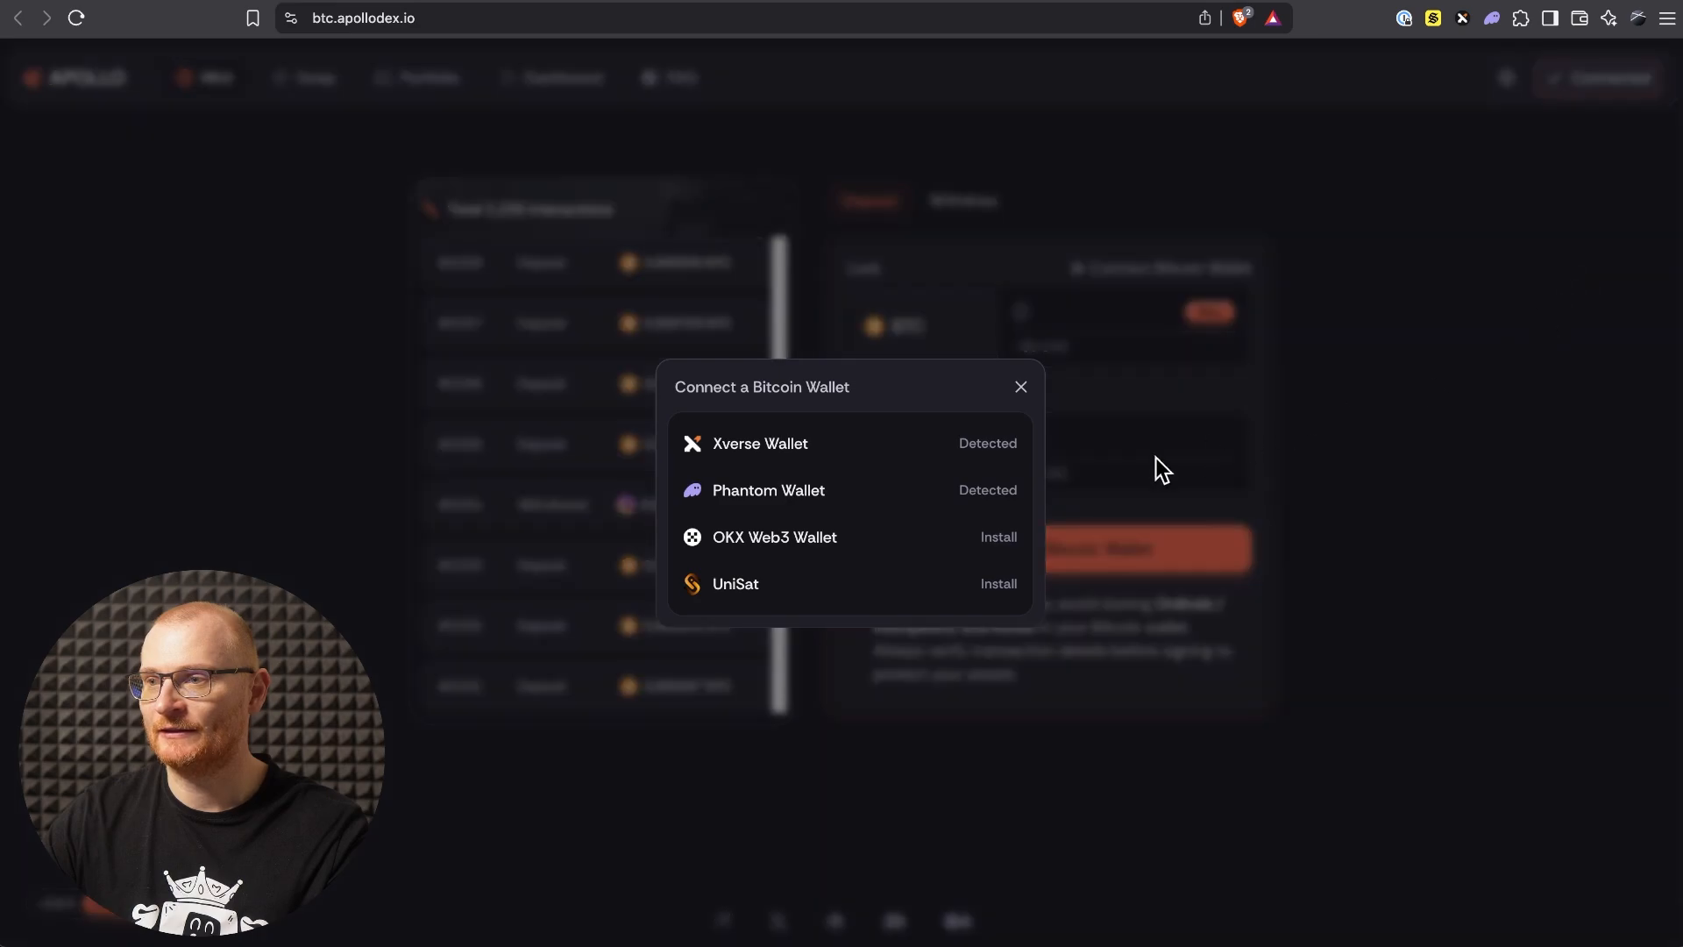
click(908, 506)
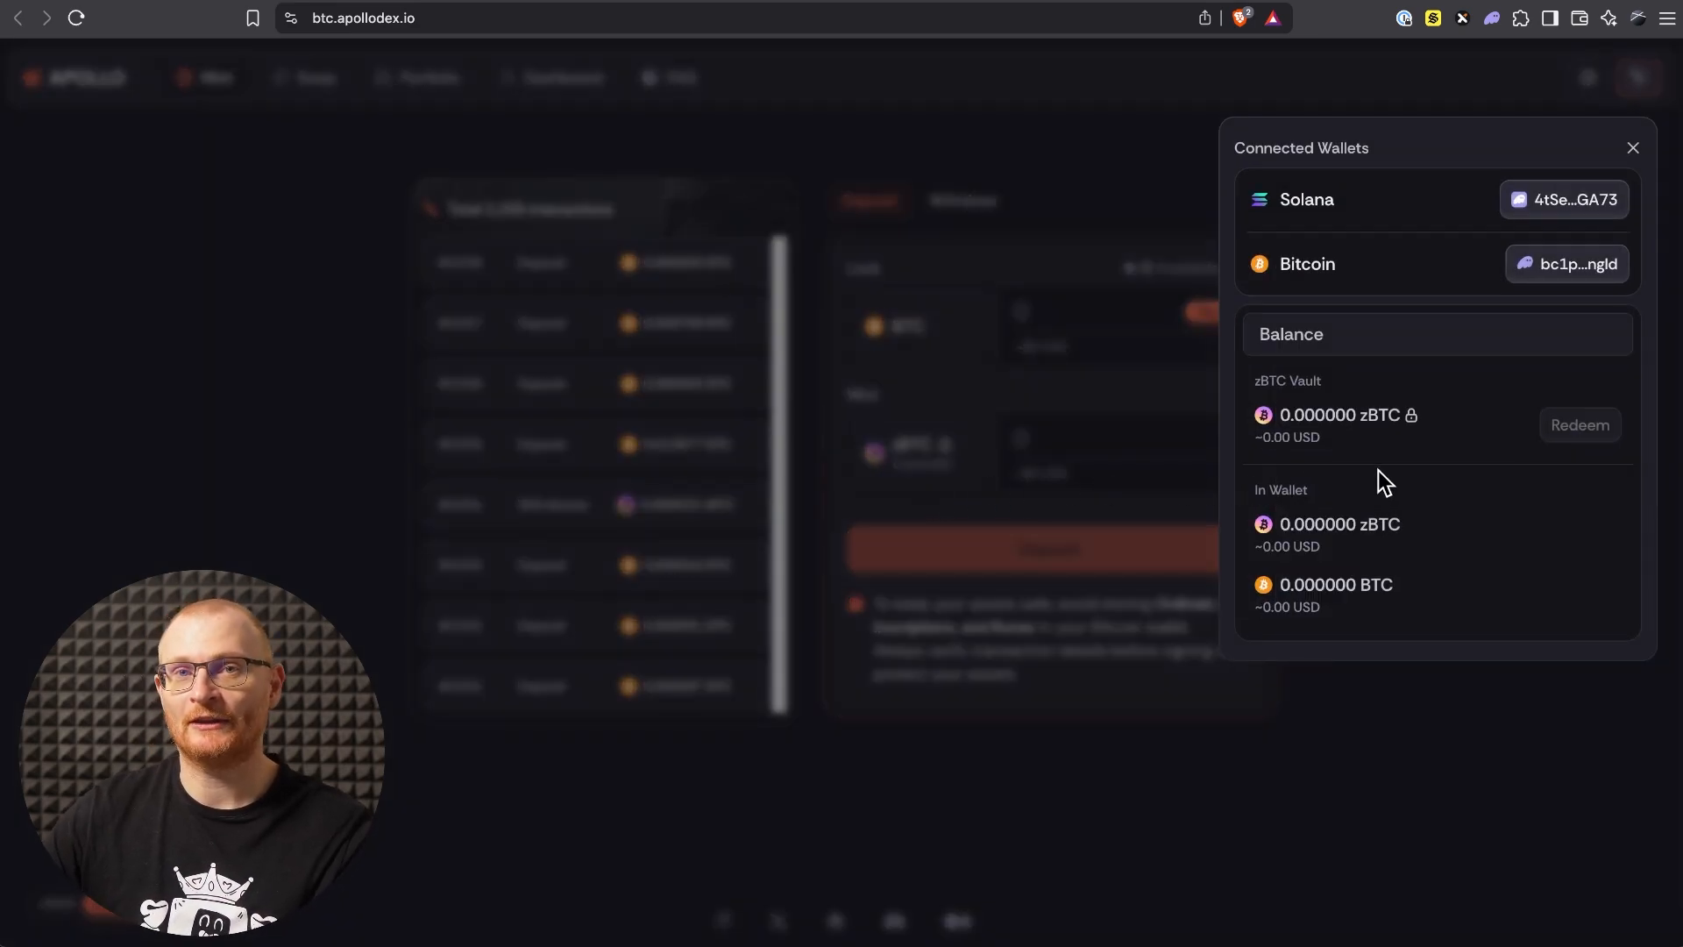
Step: Disconnect the Phantom Bitcoin and Solana wallets from Apollo
click(1567, 264)
click(1550, 354)
click(1576, 210)
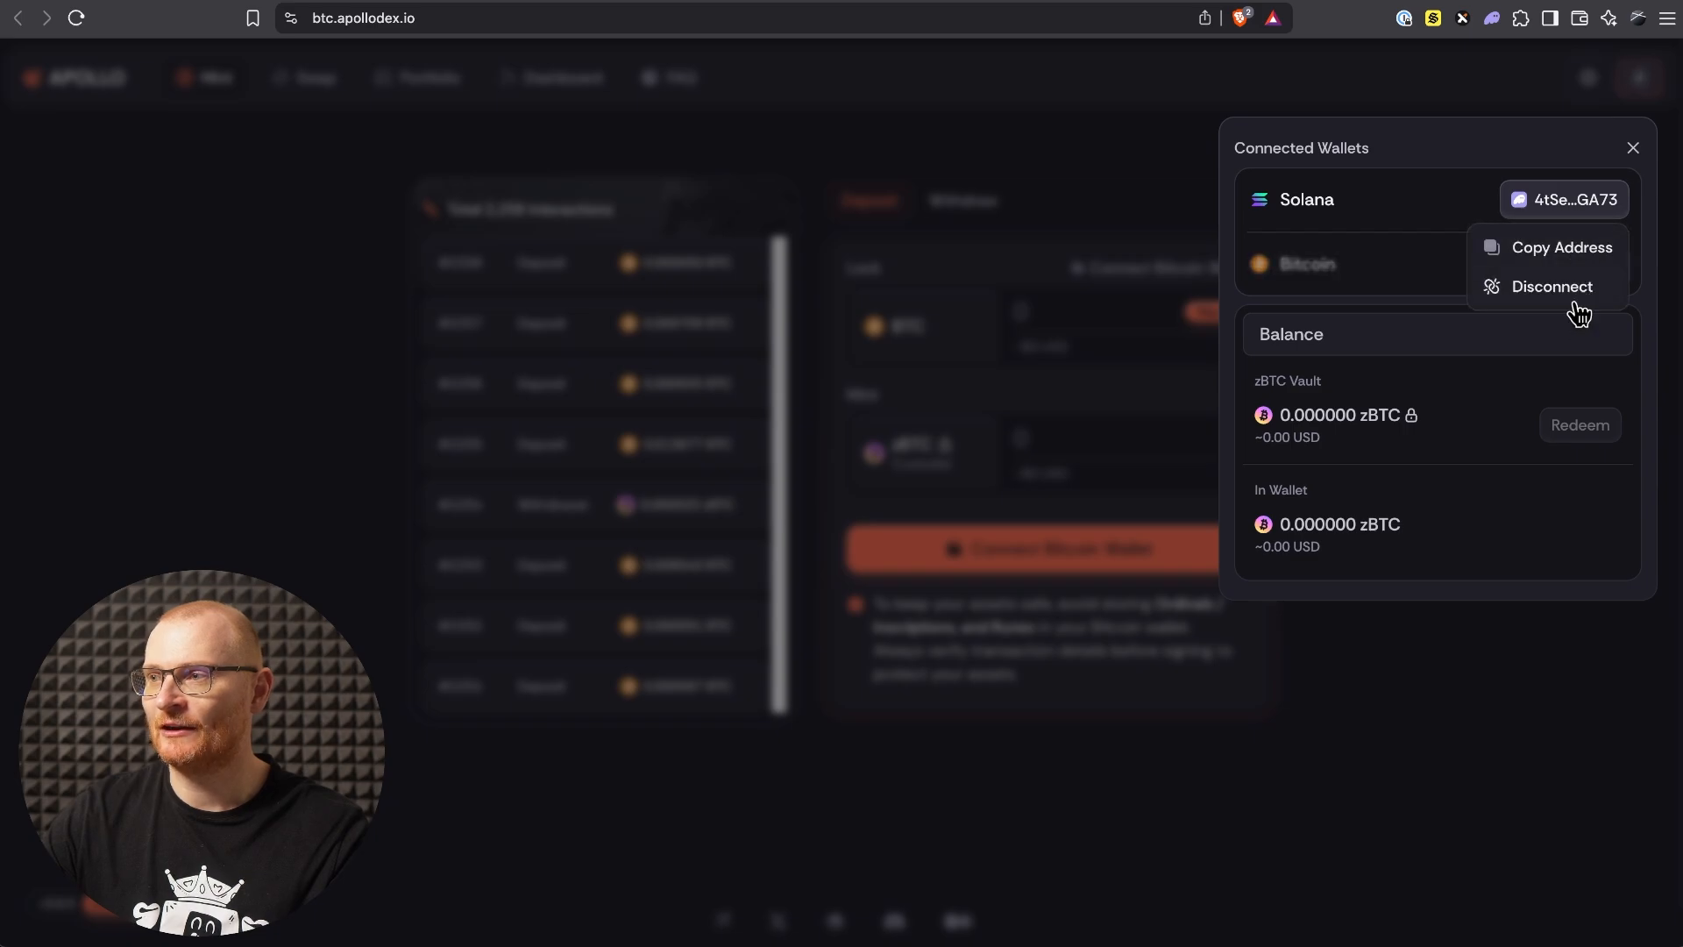
click(1575, 291)
Step: Connect Solflare to Apollo as the Solana wallet, with auto-connect allowed
click(1587, 79)
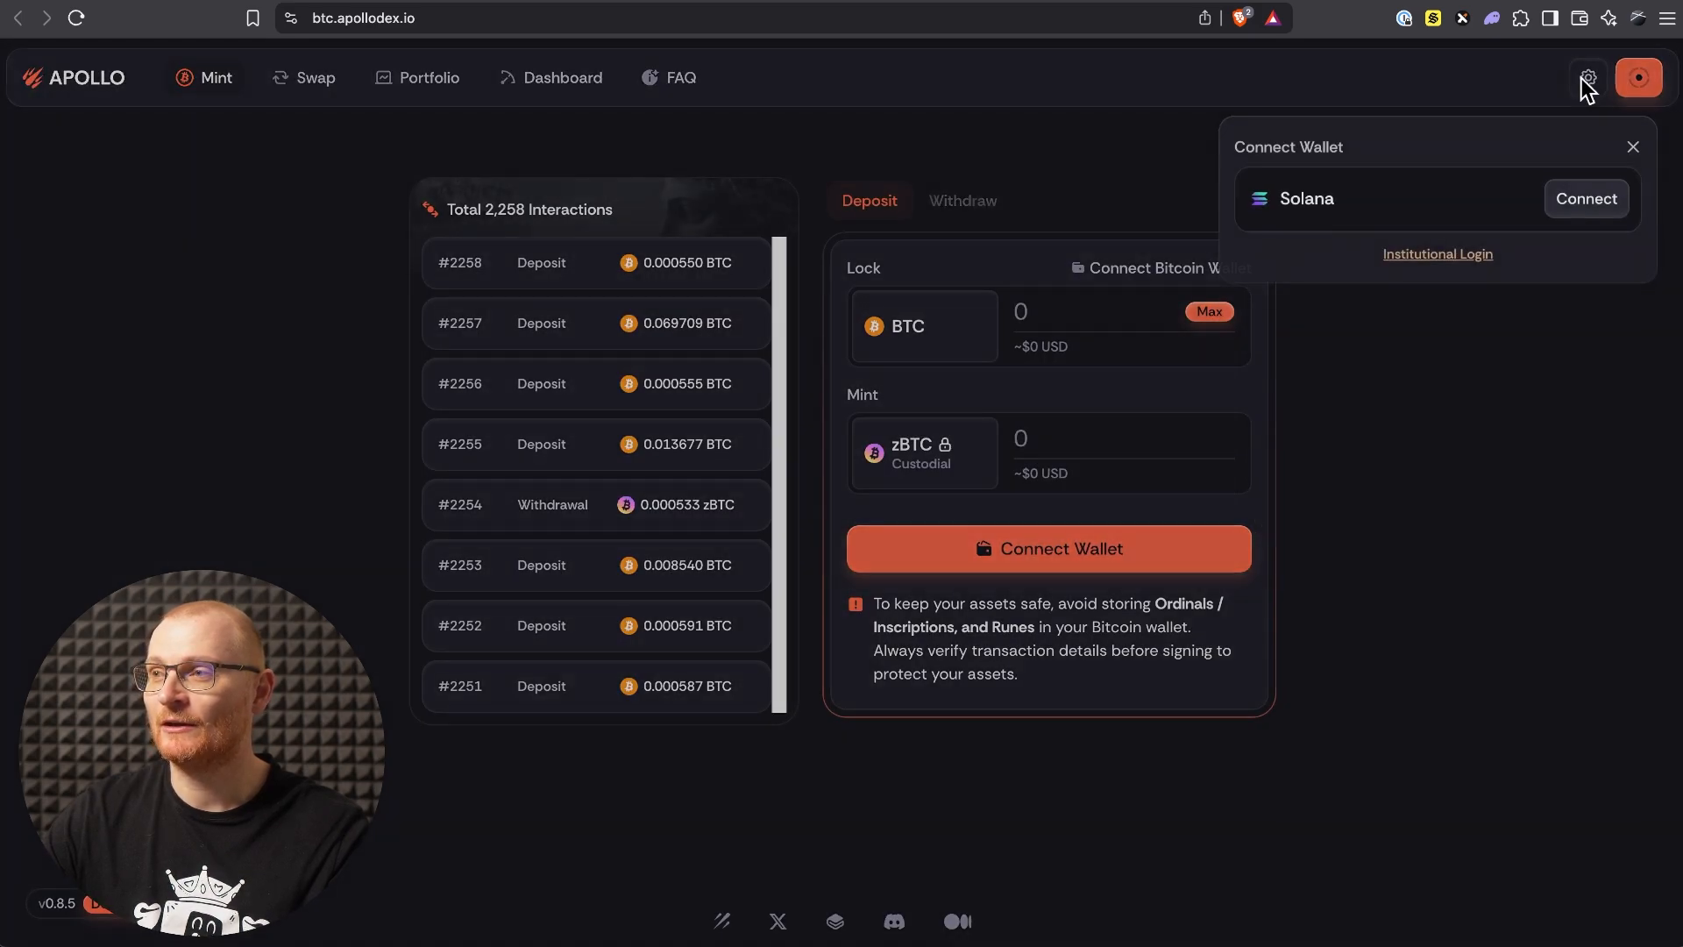
click(1573, 205)
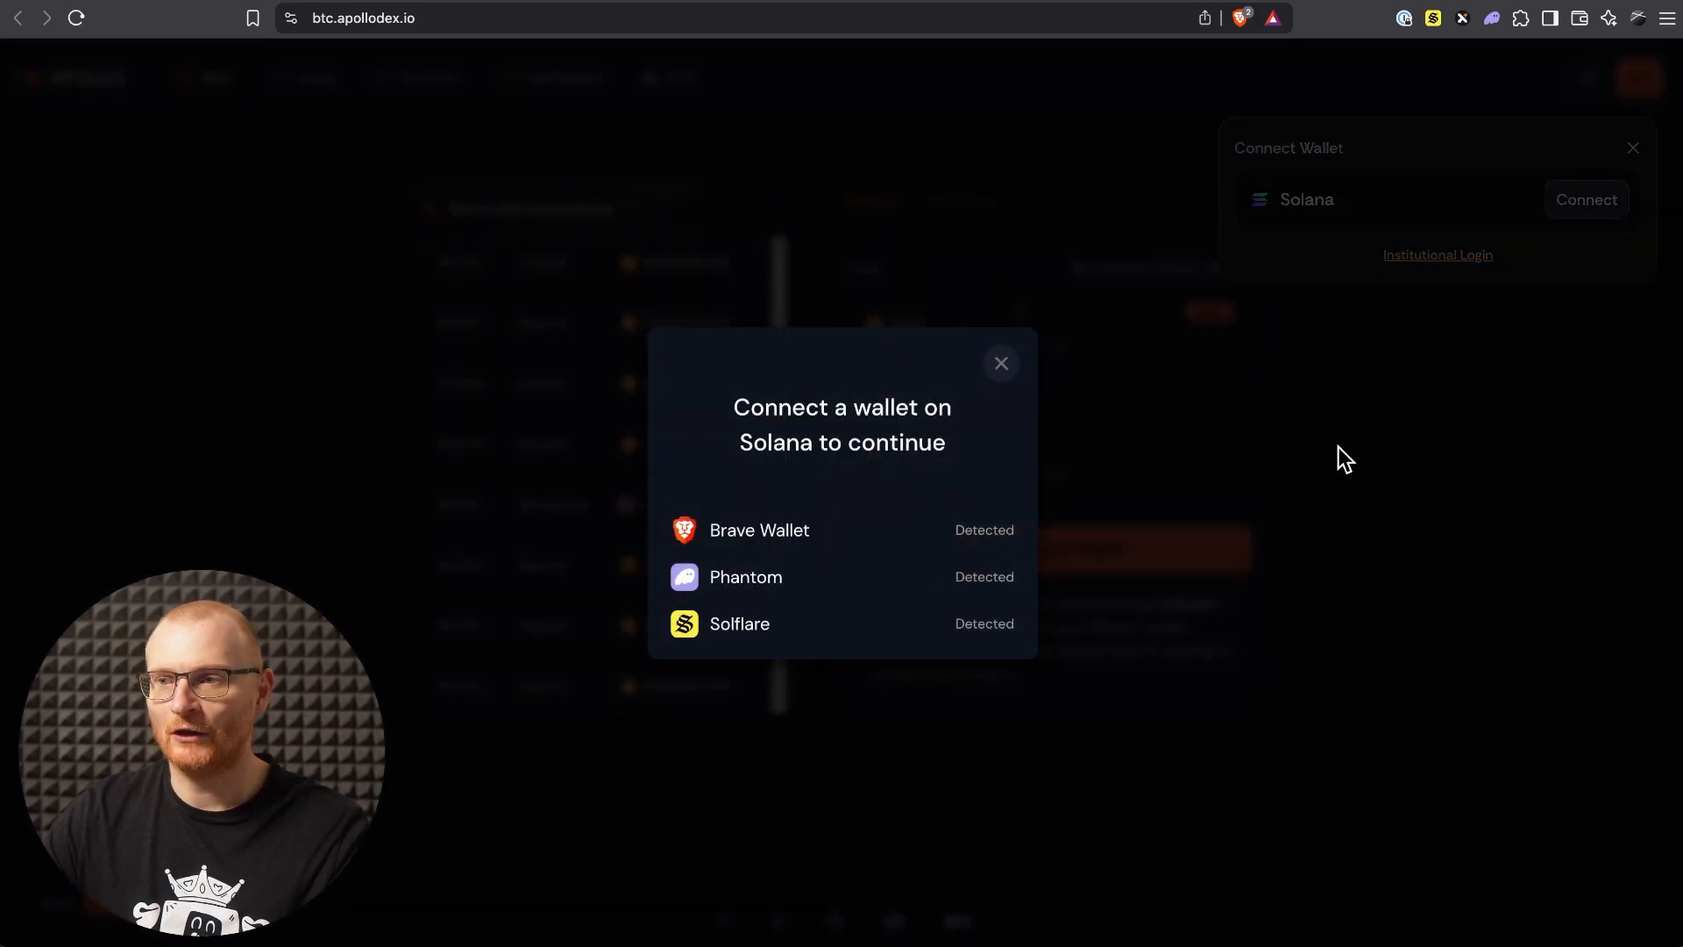
click(877, 632)
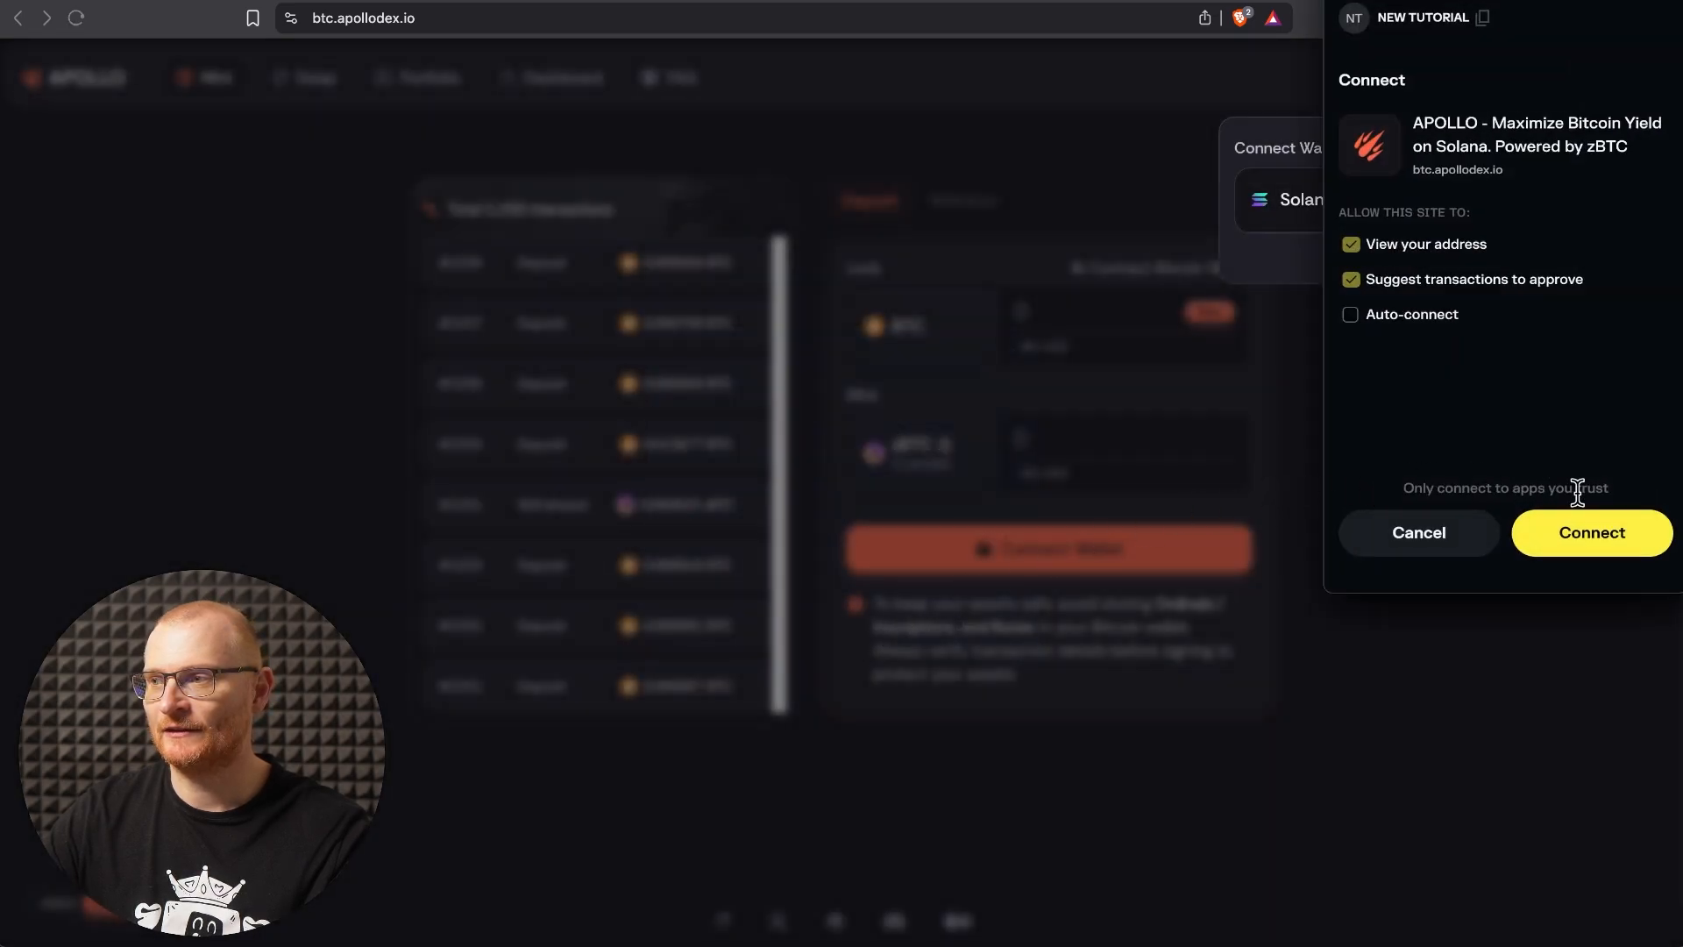
click(1408, 328)
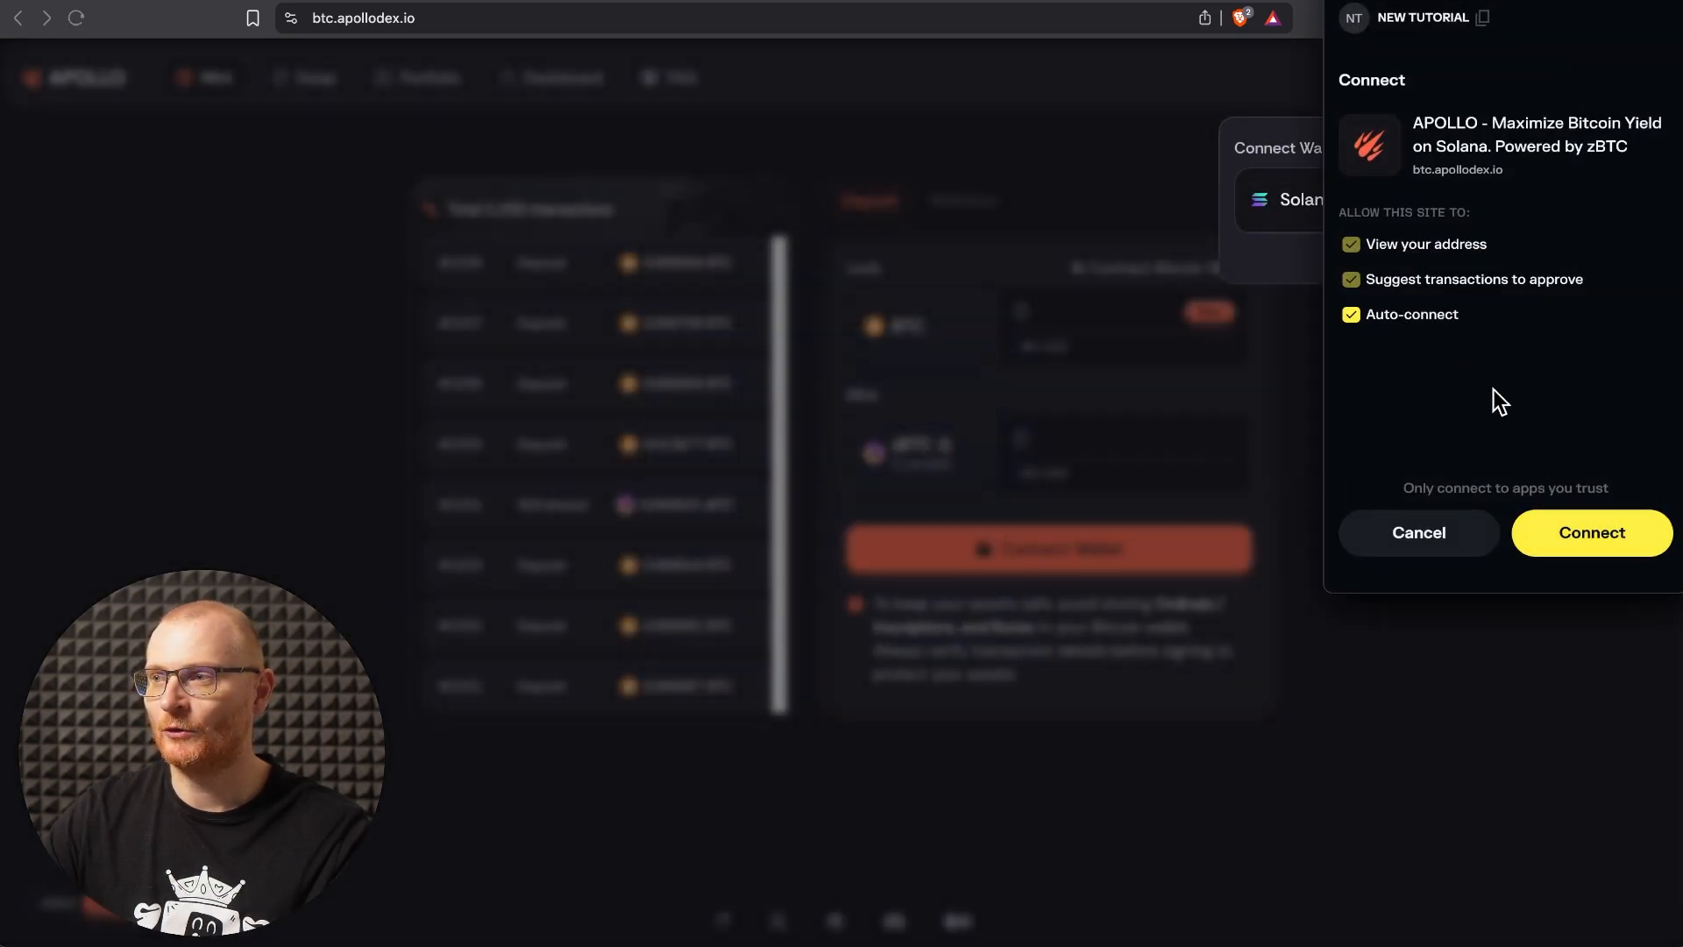
click(1586, 532)
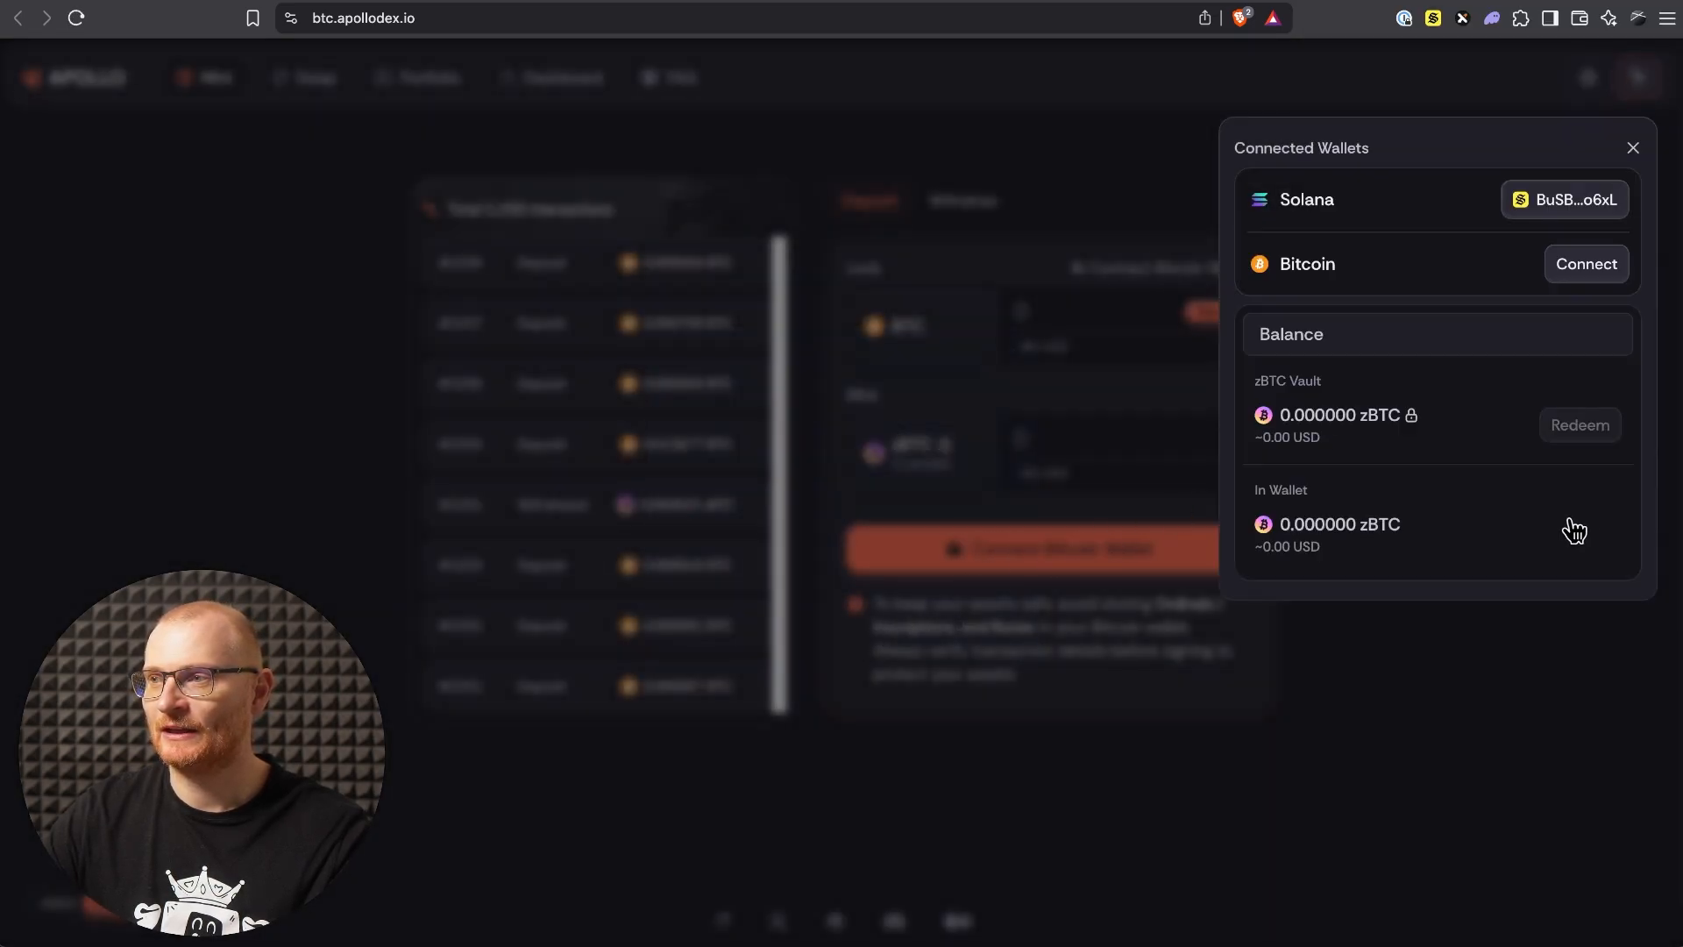
Step: Connect Xverse to Apollo as the Bitcoin wallet and accept the connection request for Account 1's ordinal address
click(1593, 274)
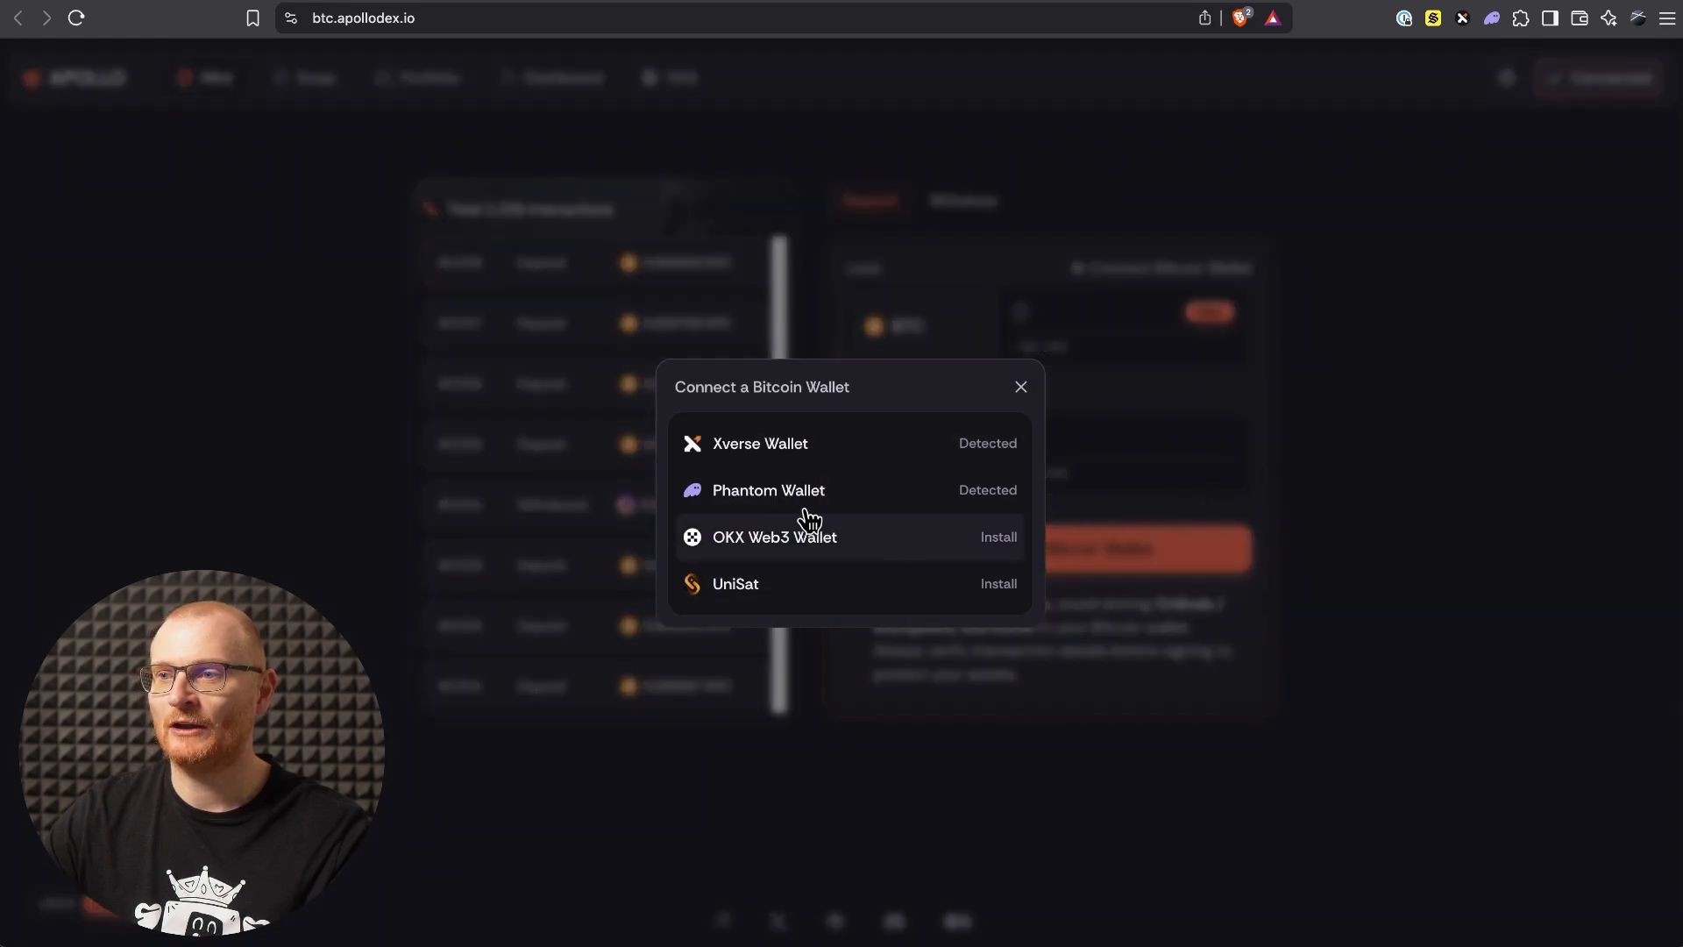
click(804, 459)
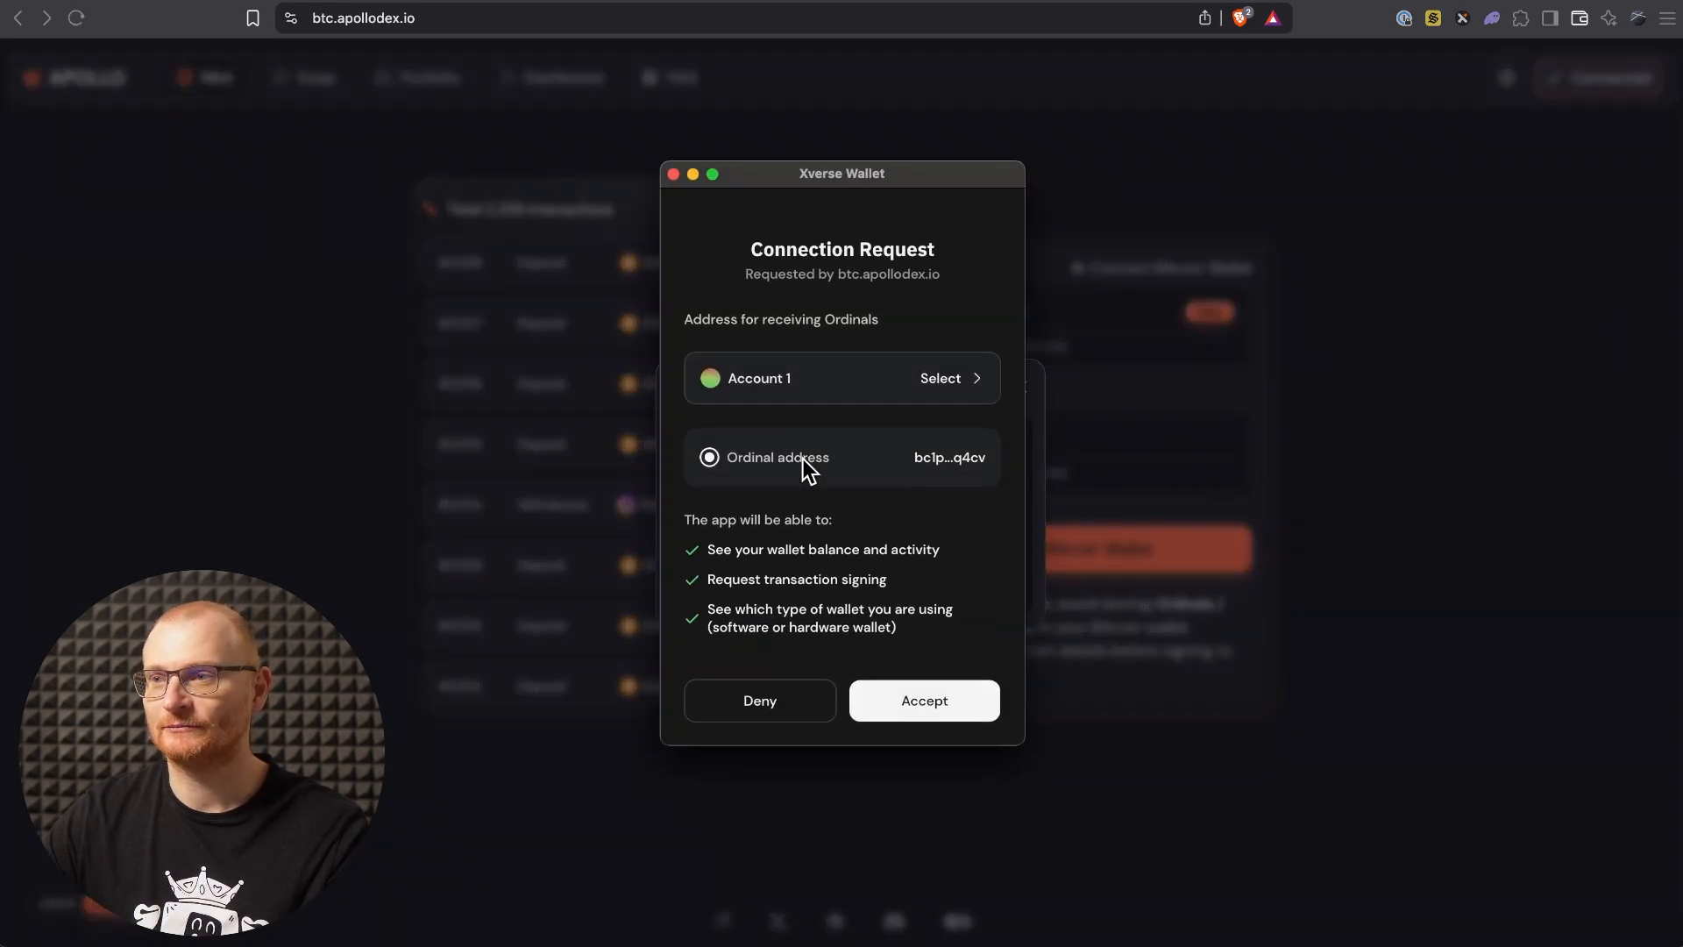
click(962, 724)
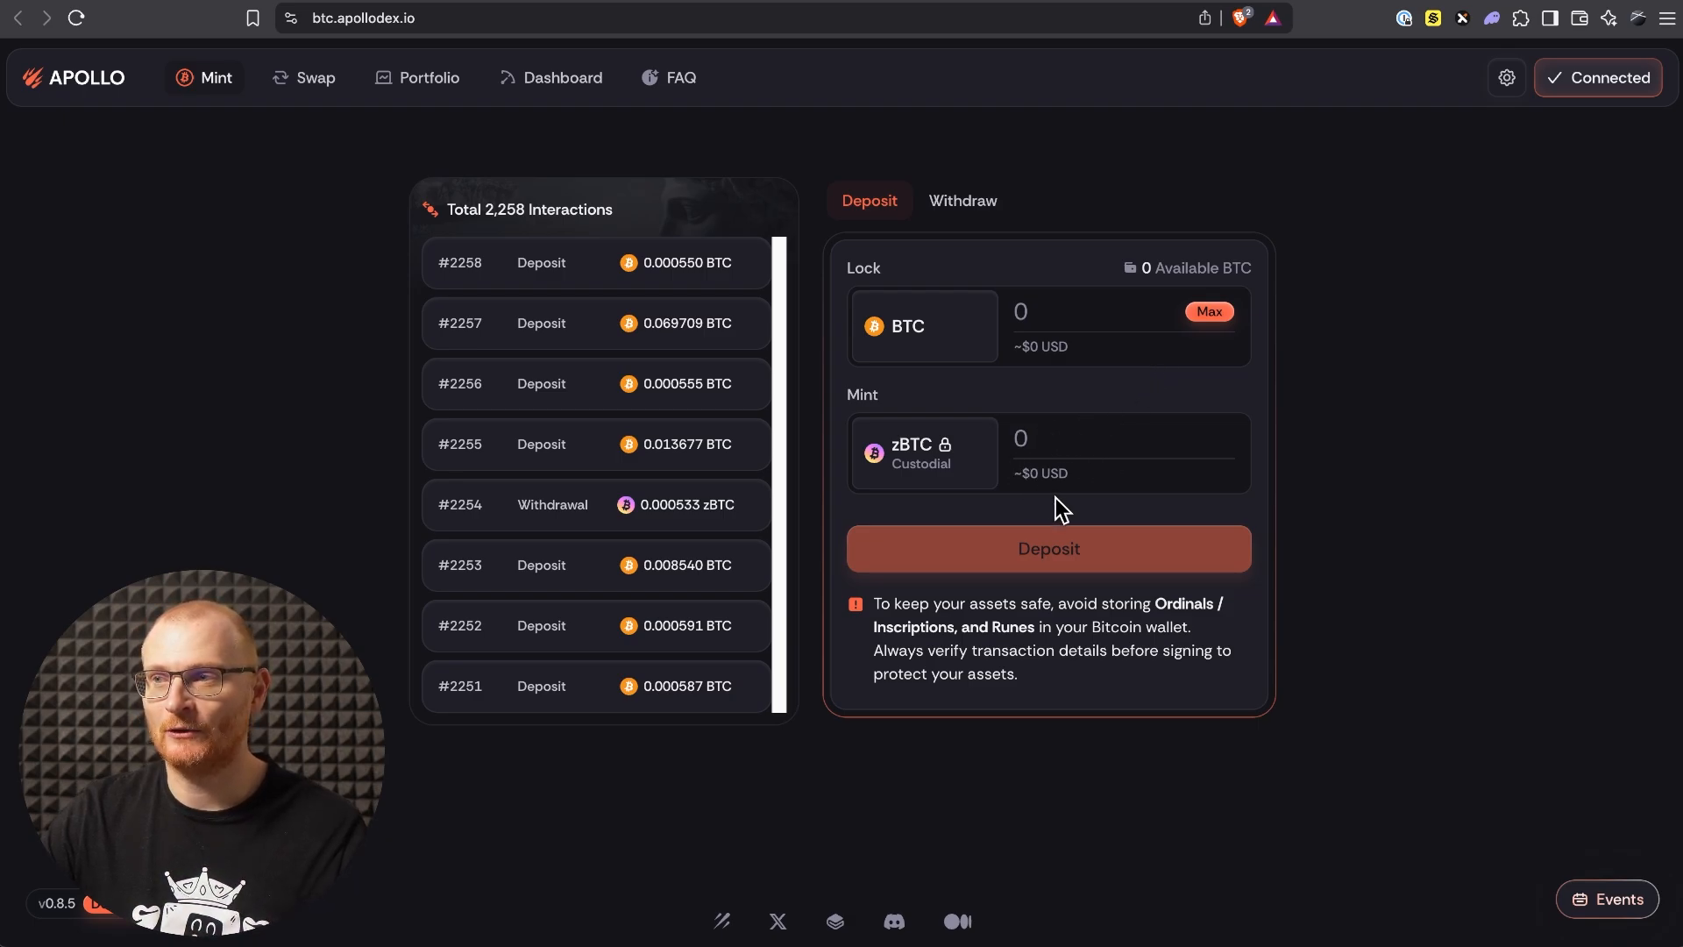
Step: Switch to Jupiter and set up an instant swap selling SOL for the verified zBTC token
click(942, 0)
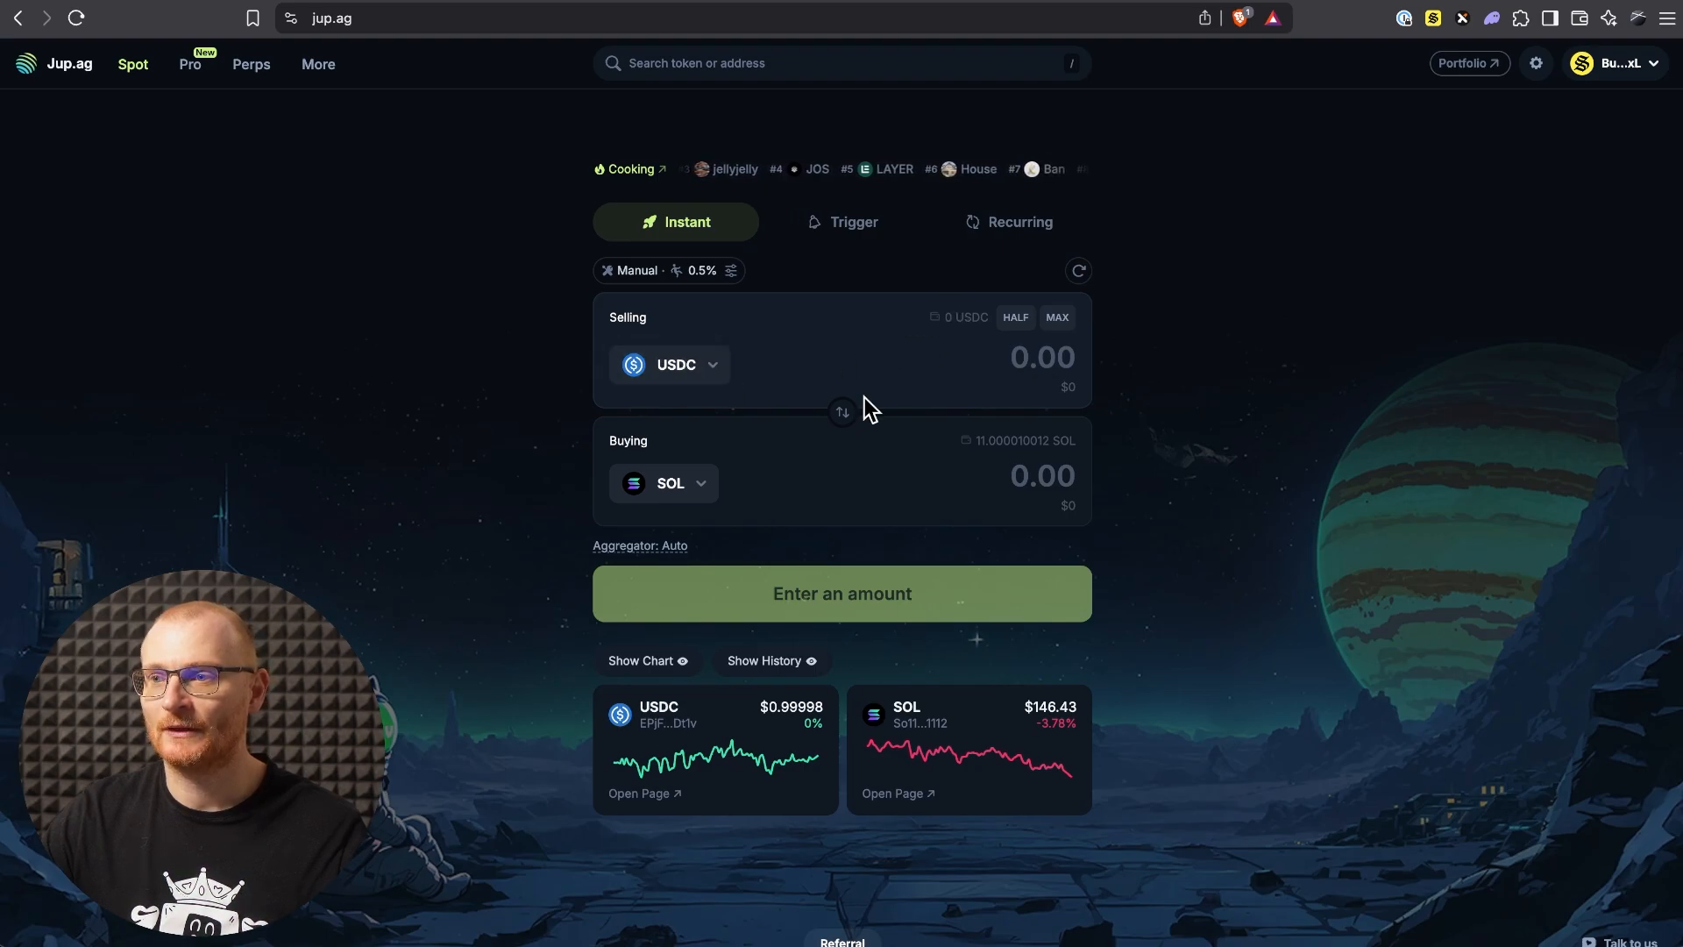
click(843, 412)
click(707, 471)
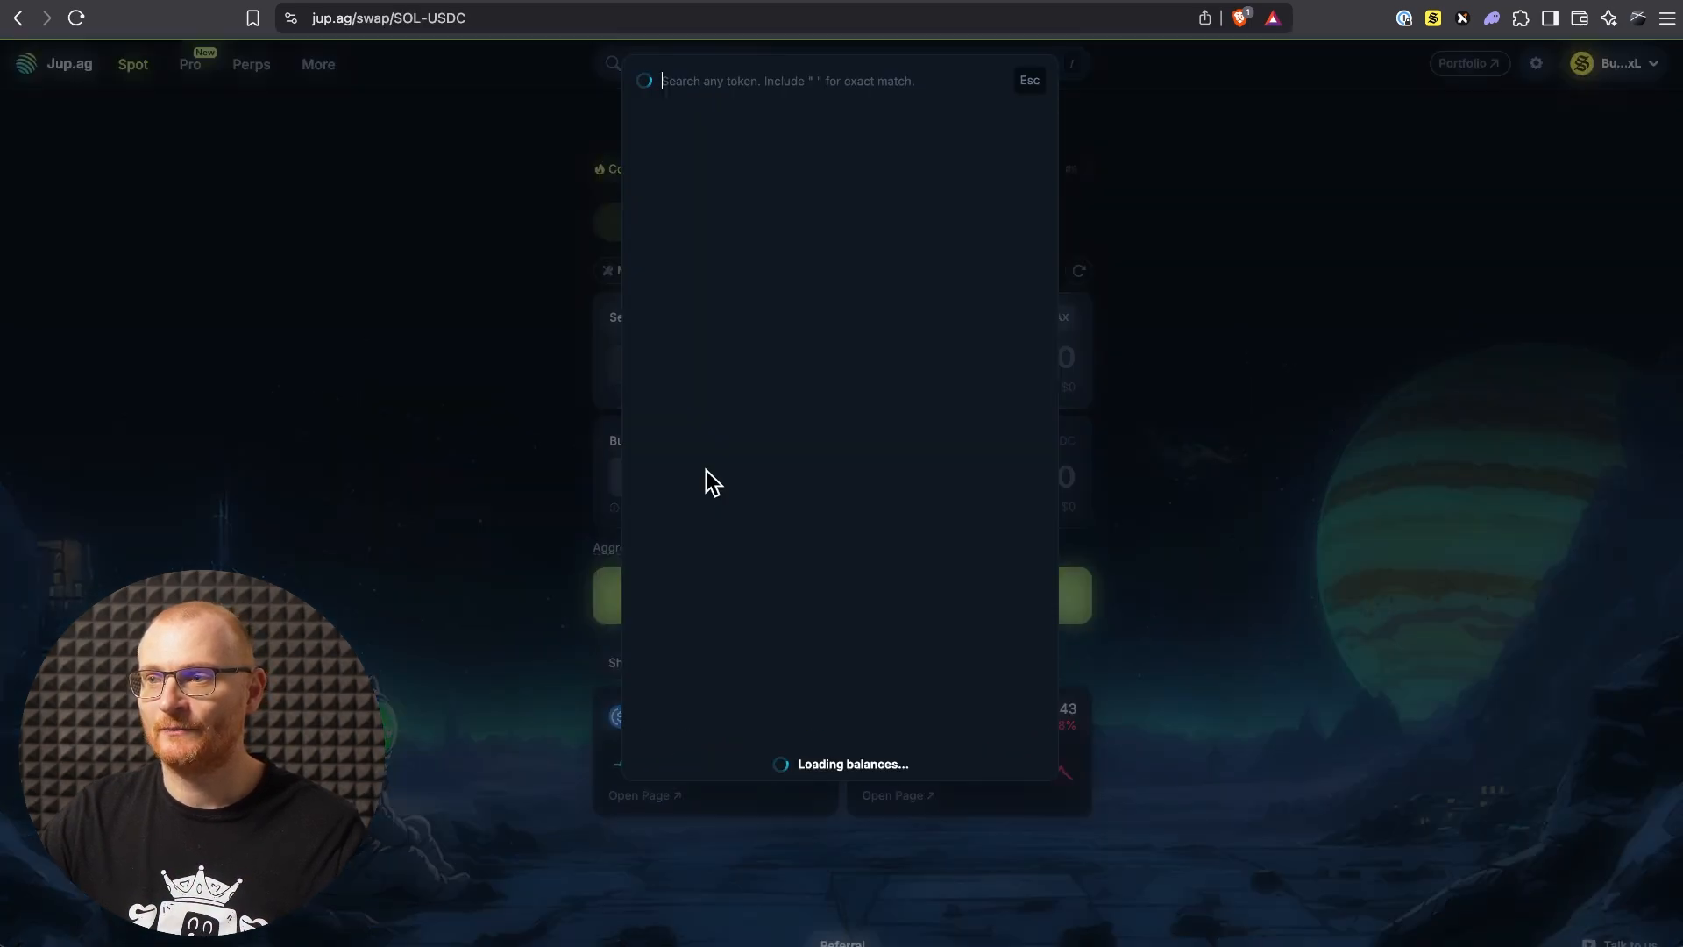
text(zb)
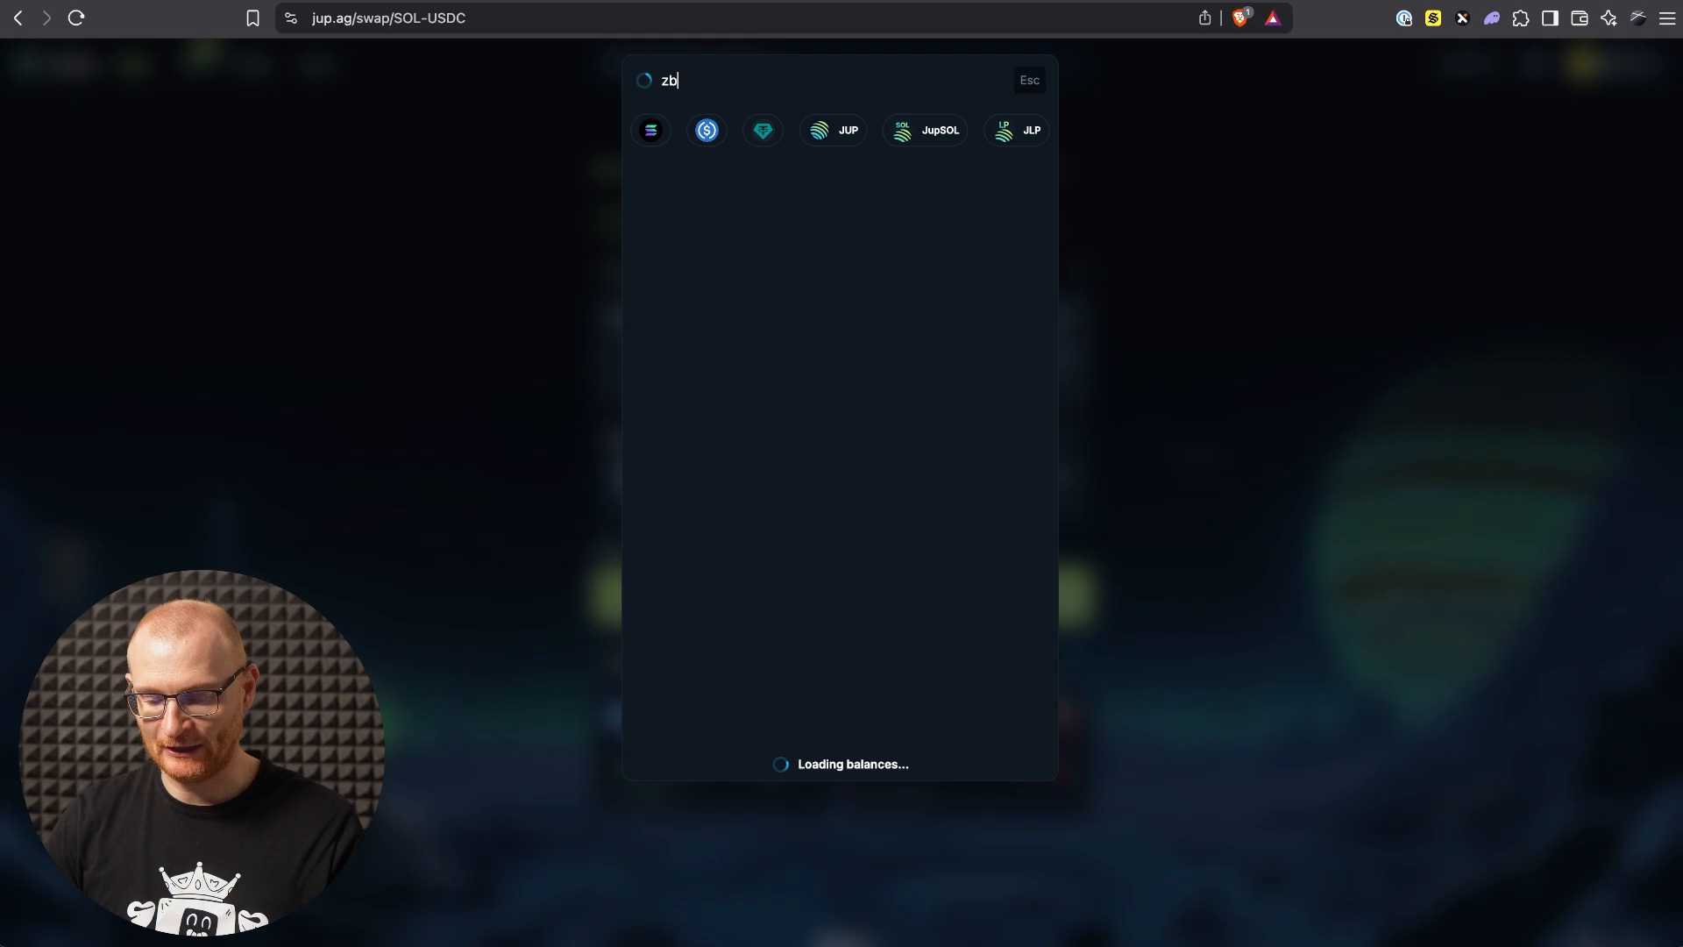
text(tc)
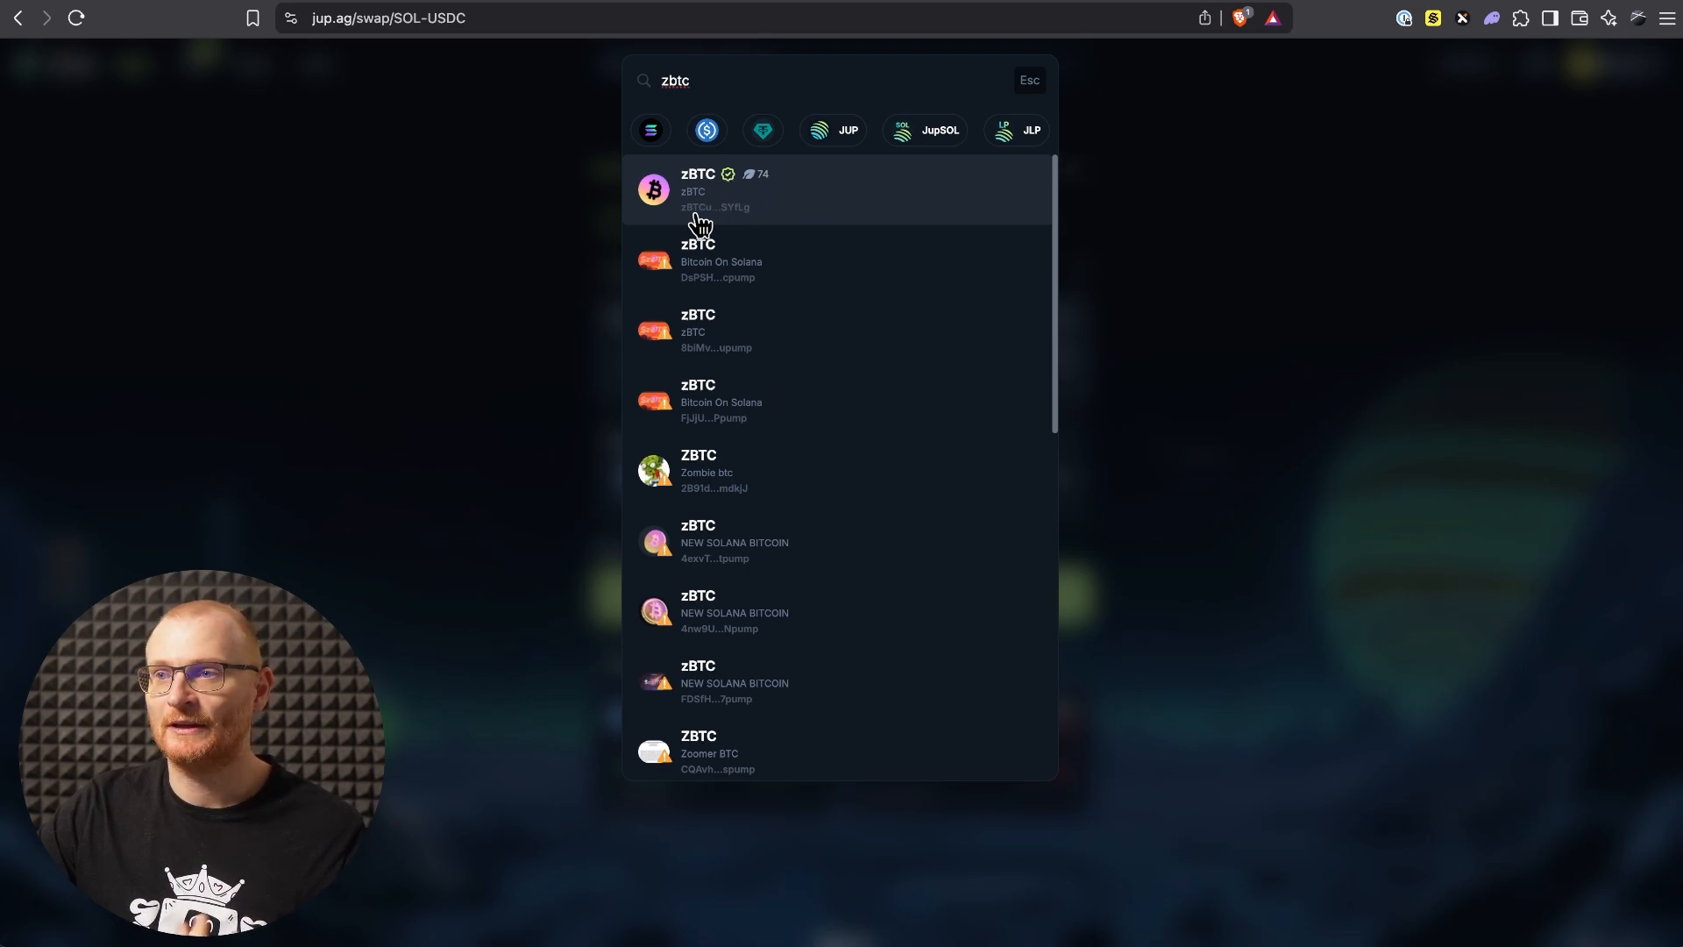
click(843, 220)
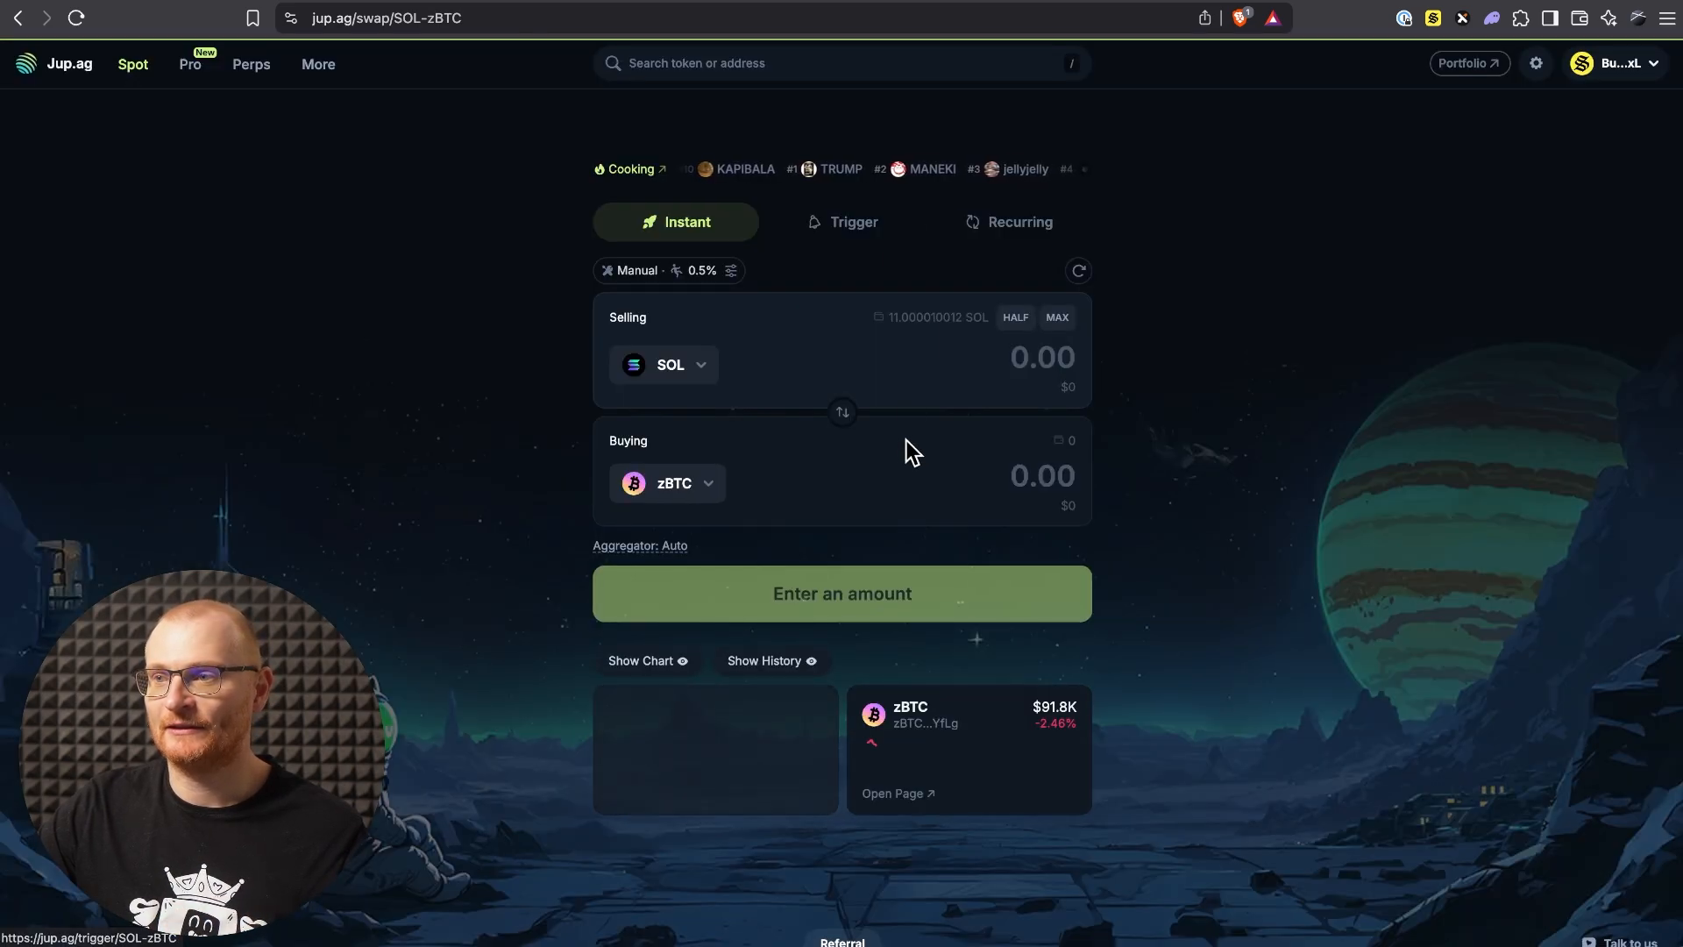
Step: Swap 10 SOL for zBTC and approve the transaction in the wallet
click(985, 353)
text(10)
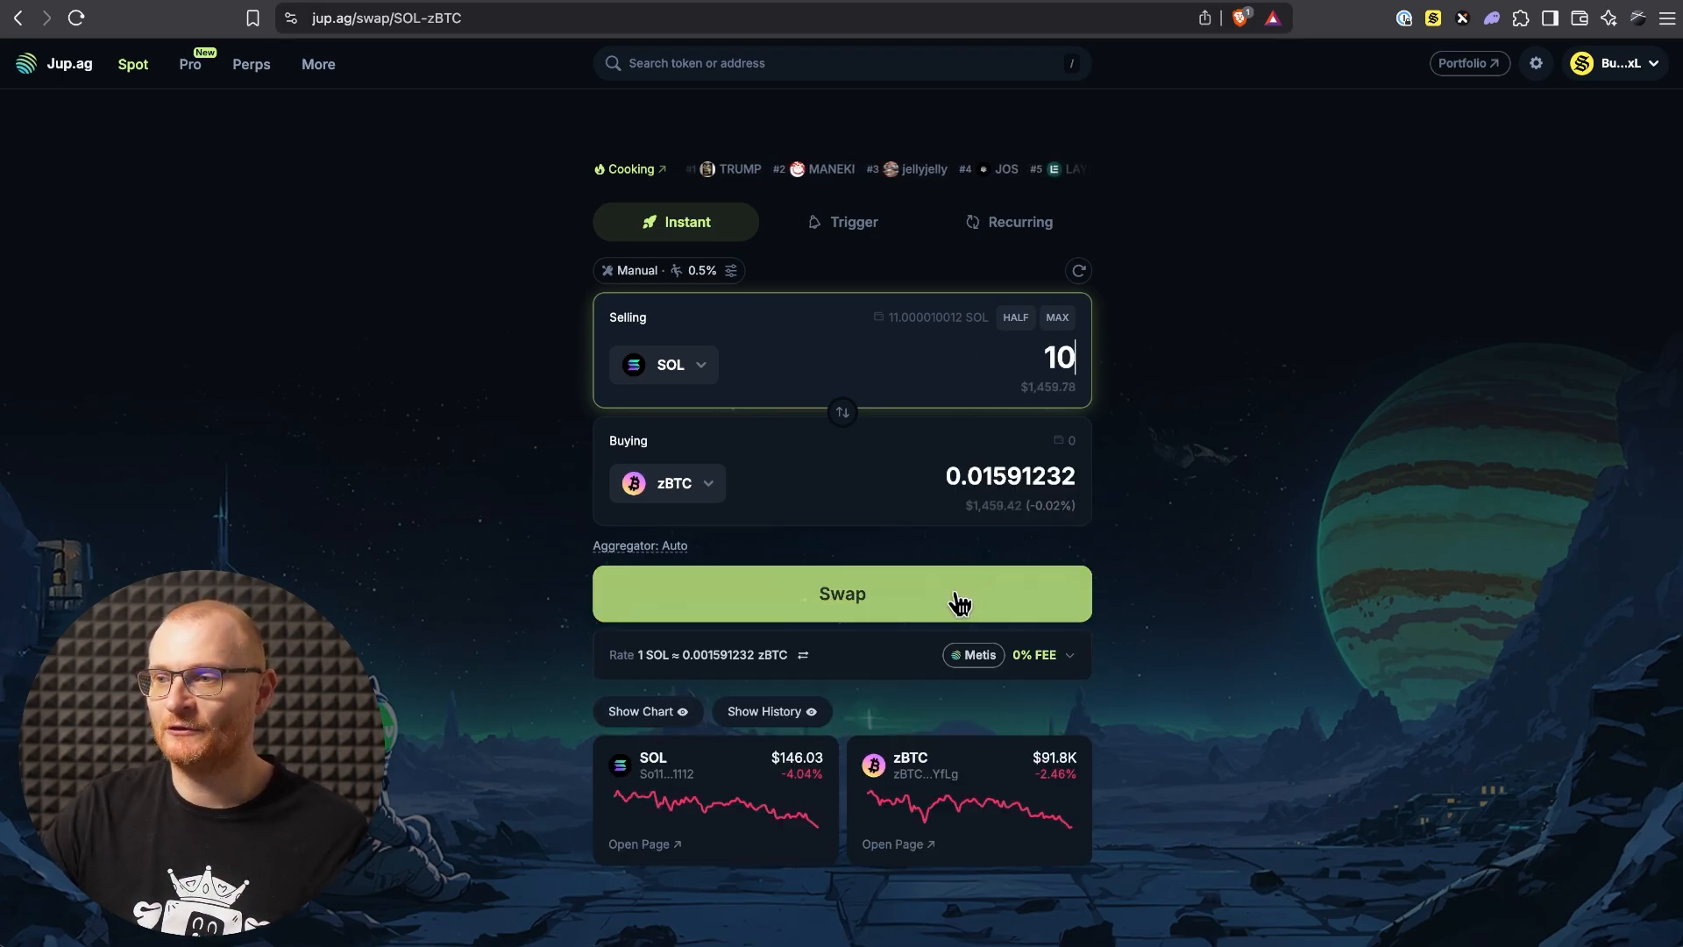
click(956, 594)
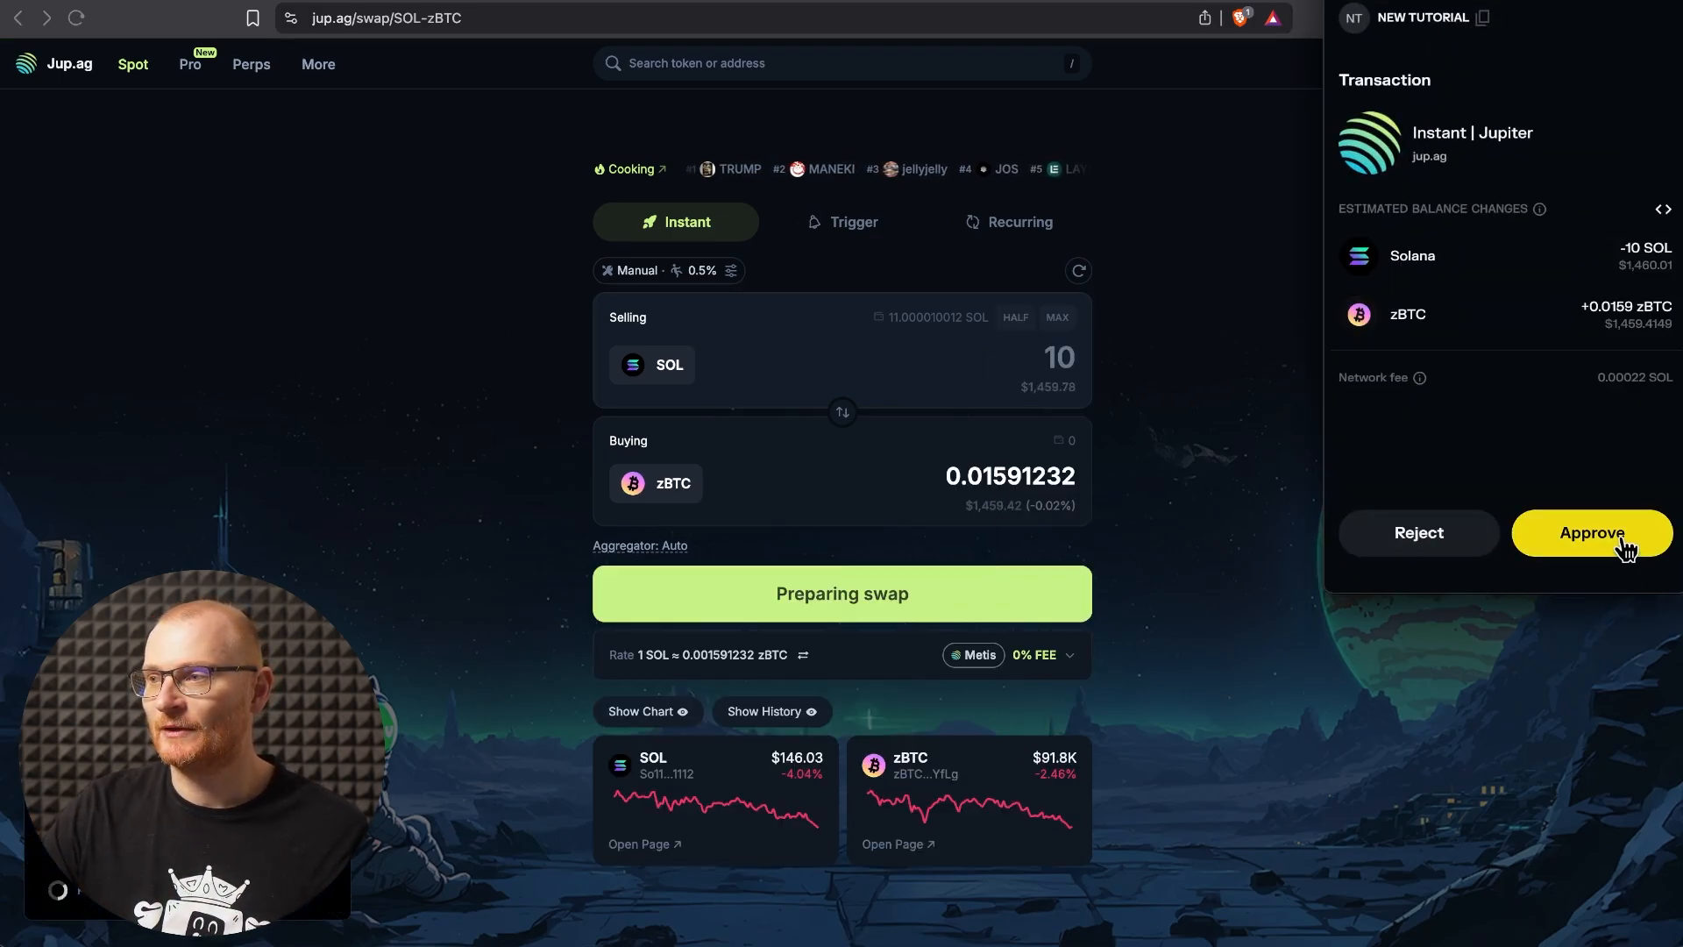
click(1621, 536)
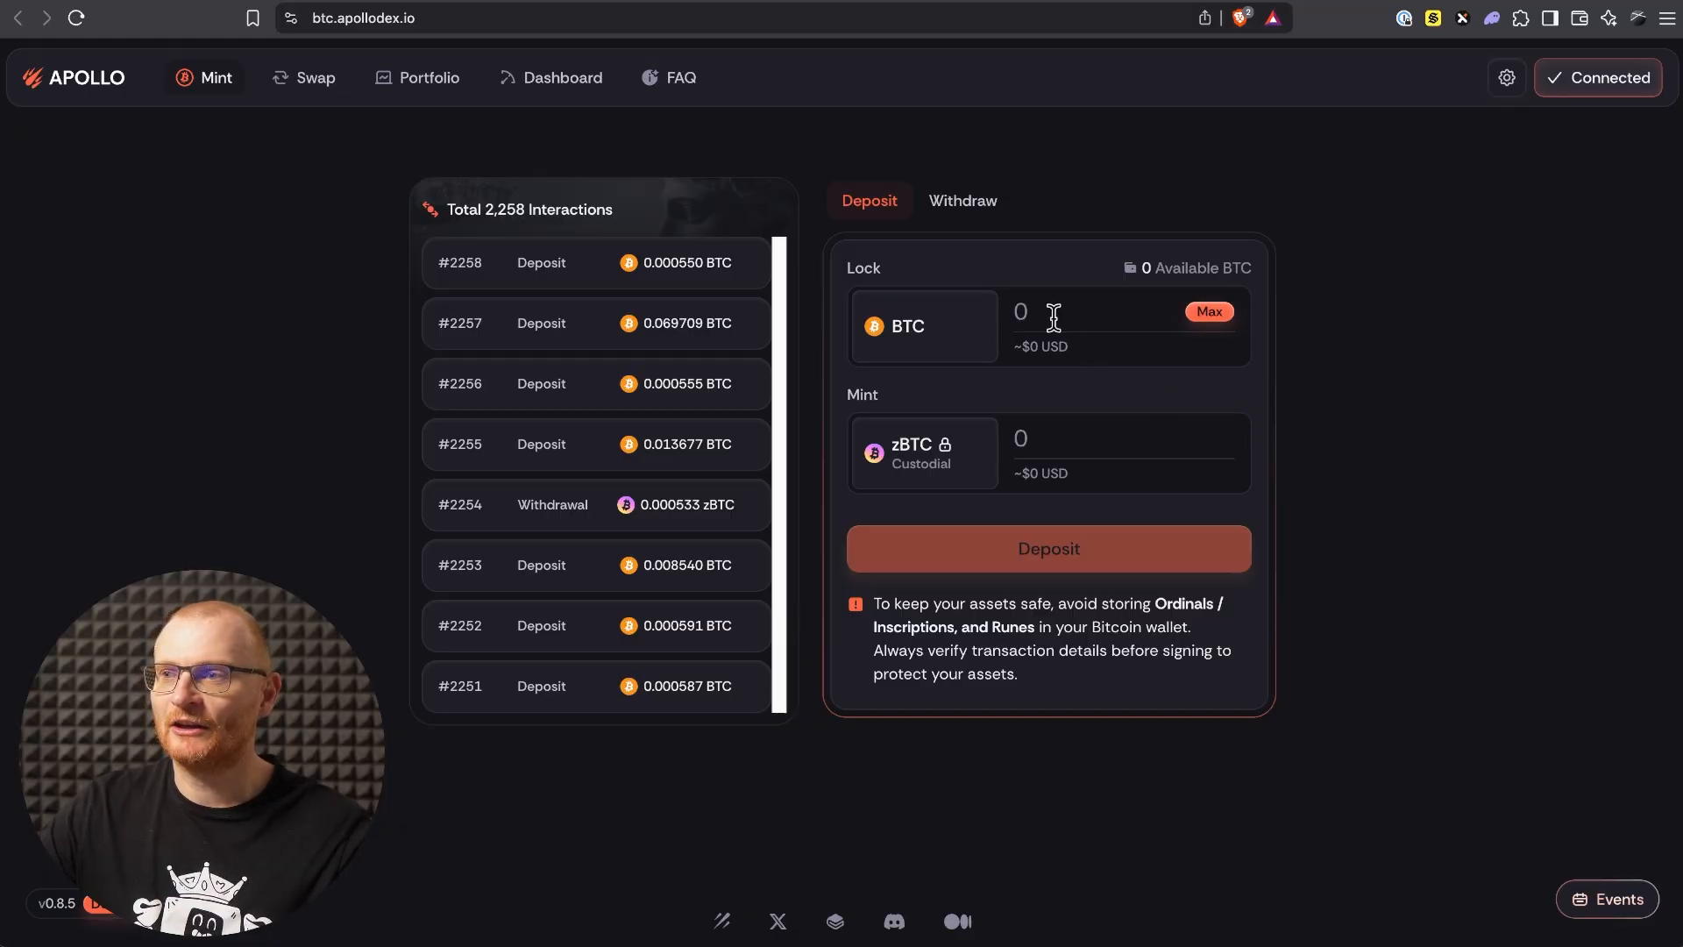
Step: Set up a withdrawal on Apollo that burns 0.010 zBTC for native BTC and submit it for confirmation
click(940, 207)
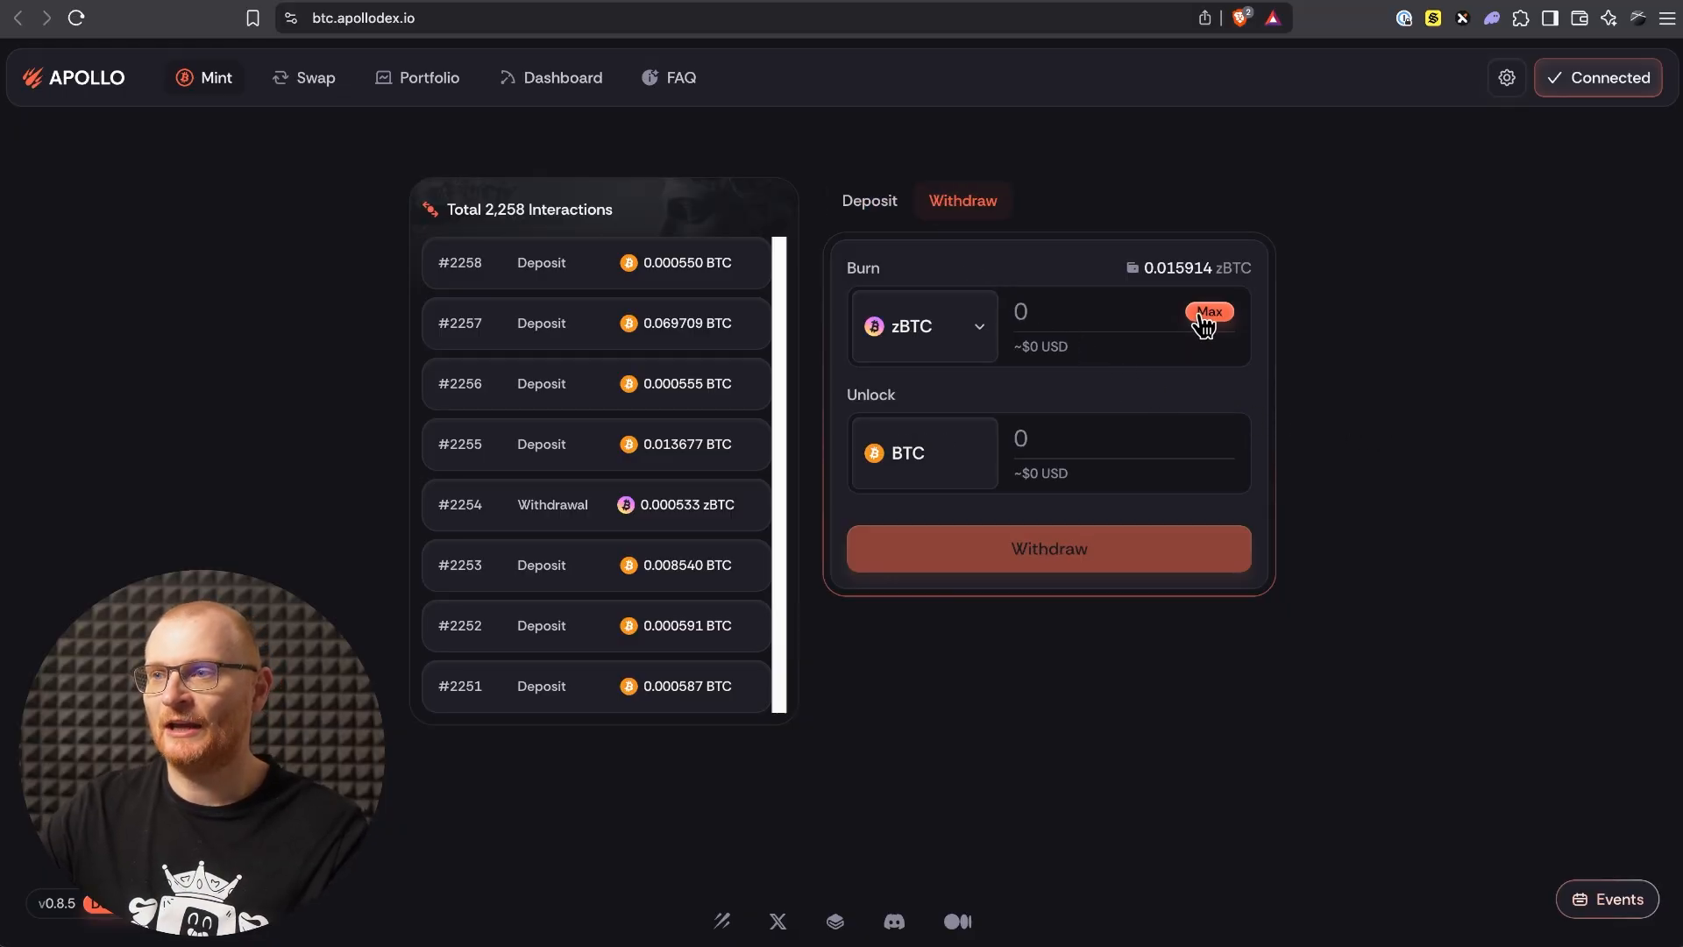
click(1199, 321)
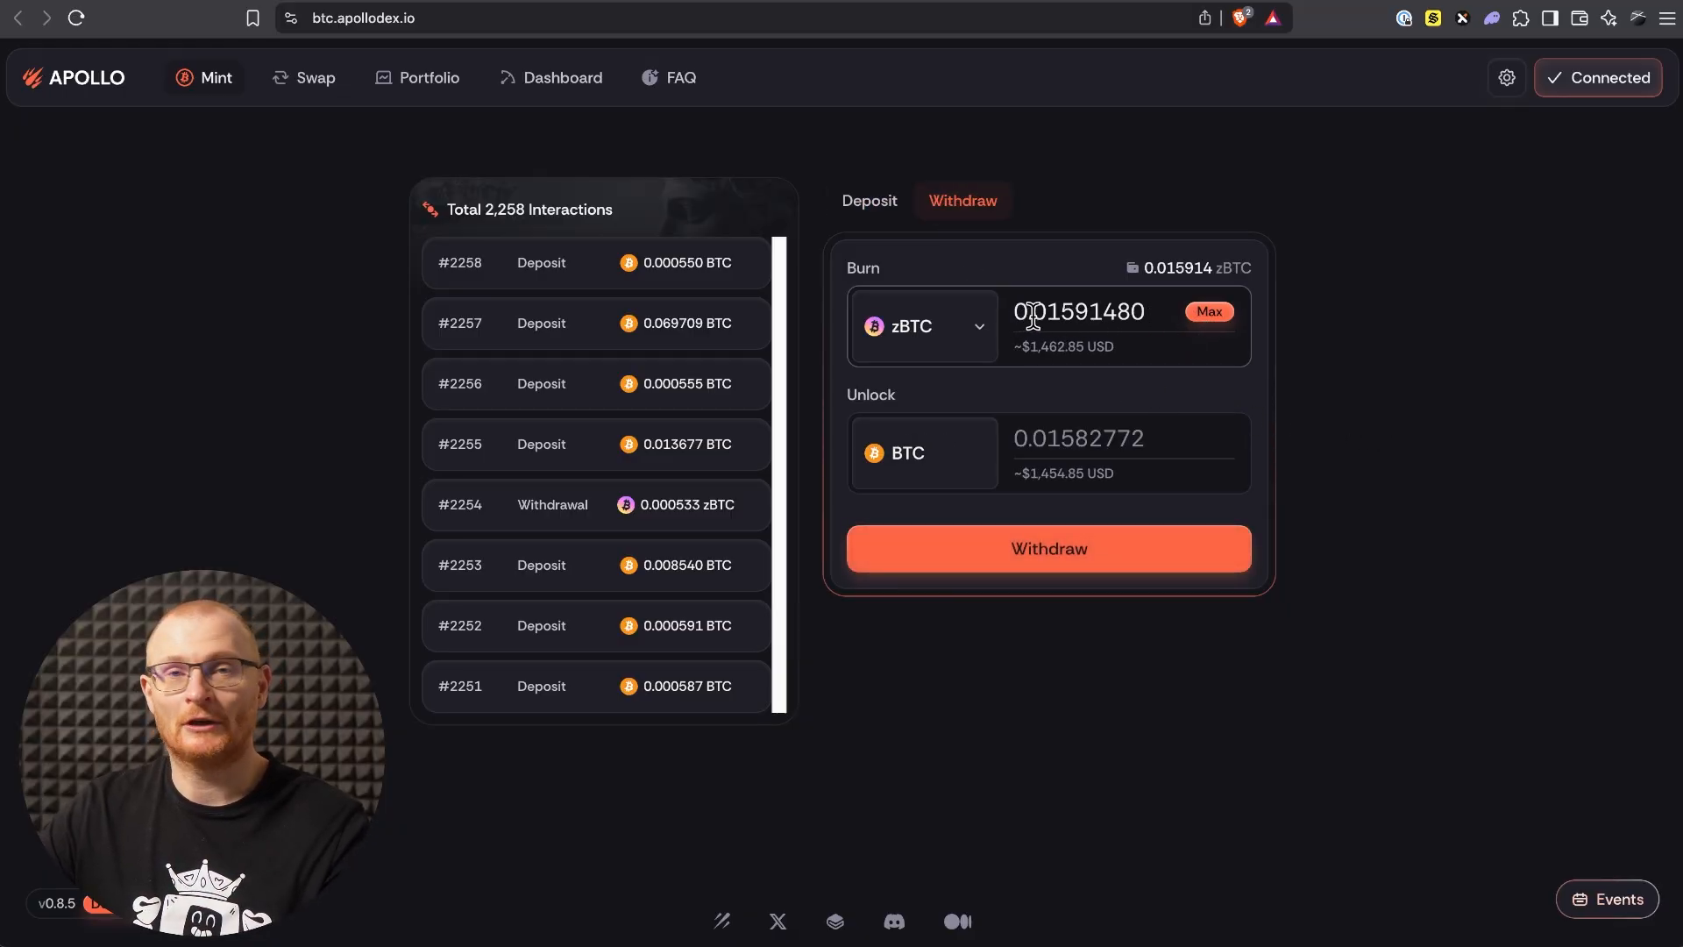
drag(1061, 313, 1190, 326)
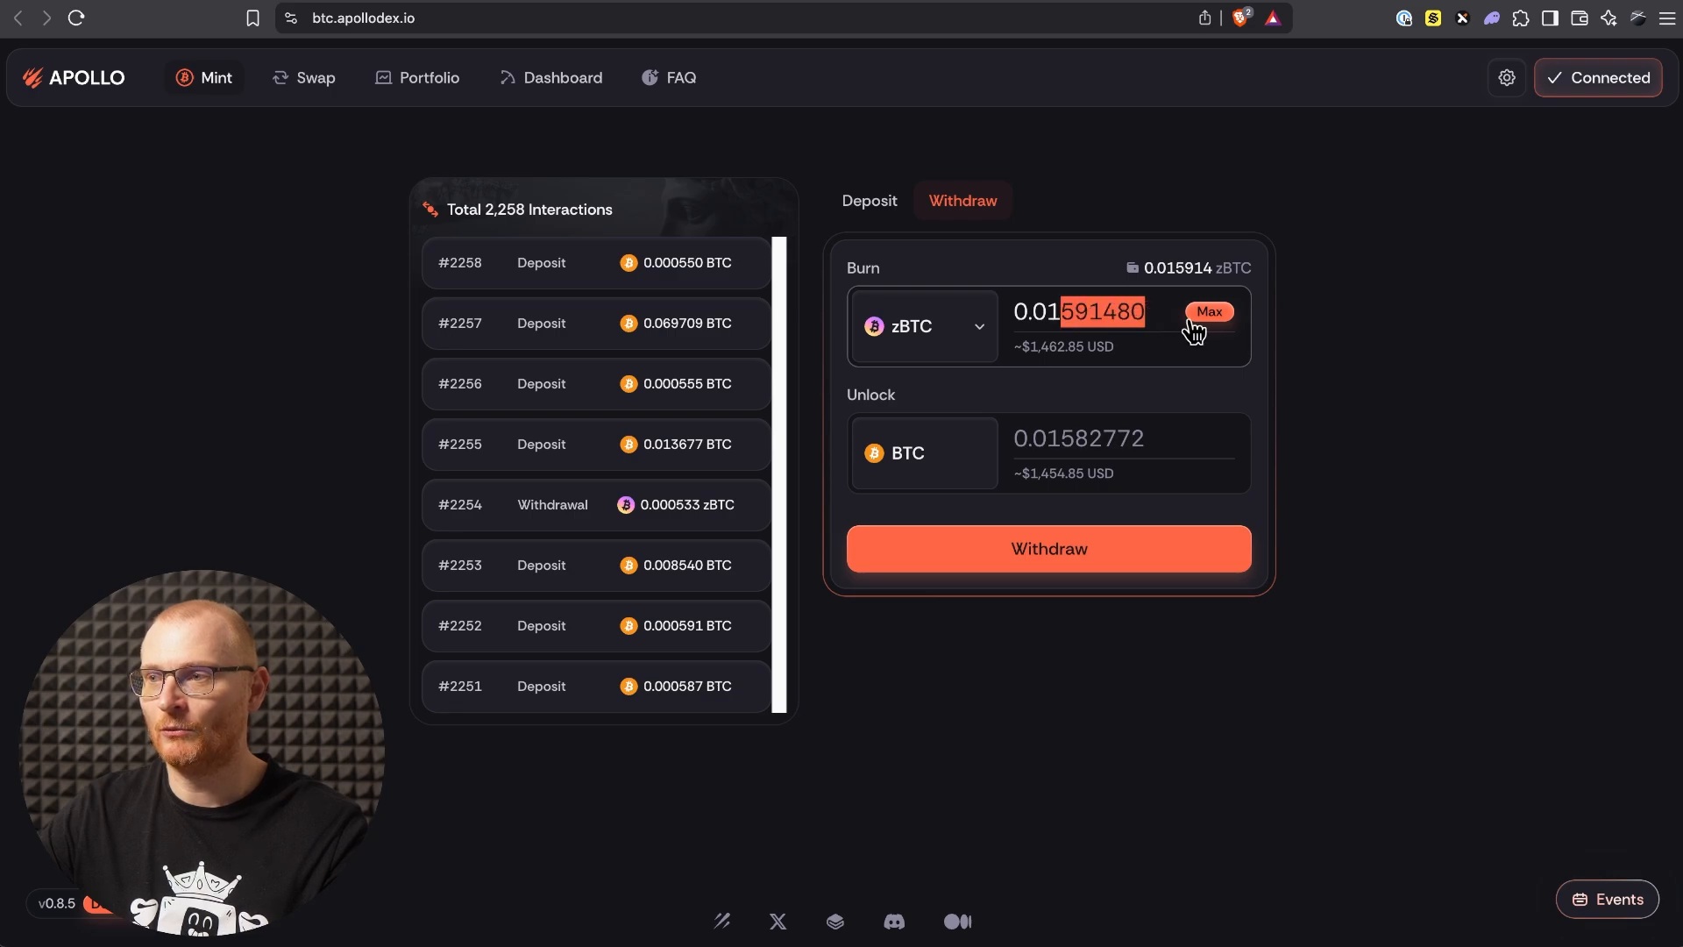
text(0)
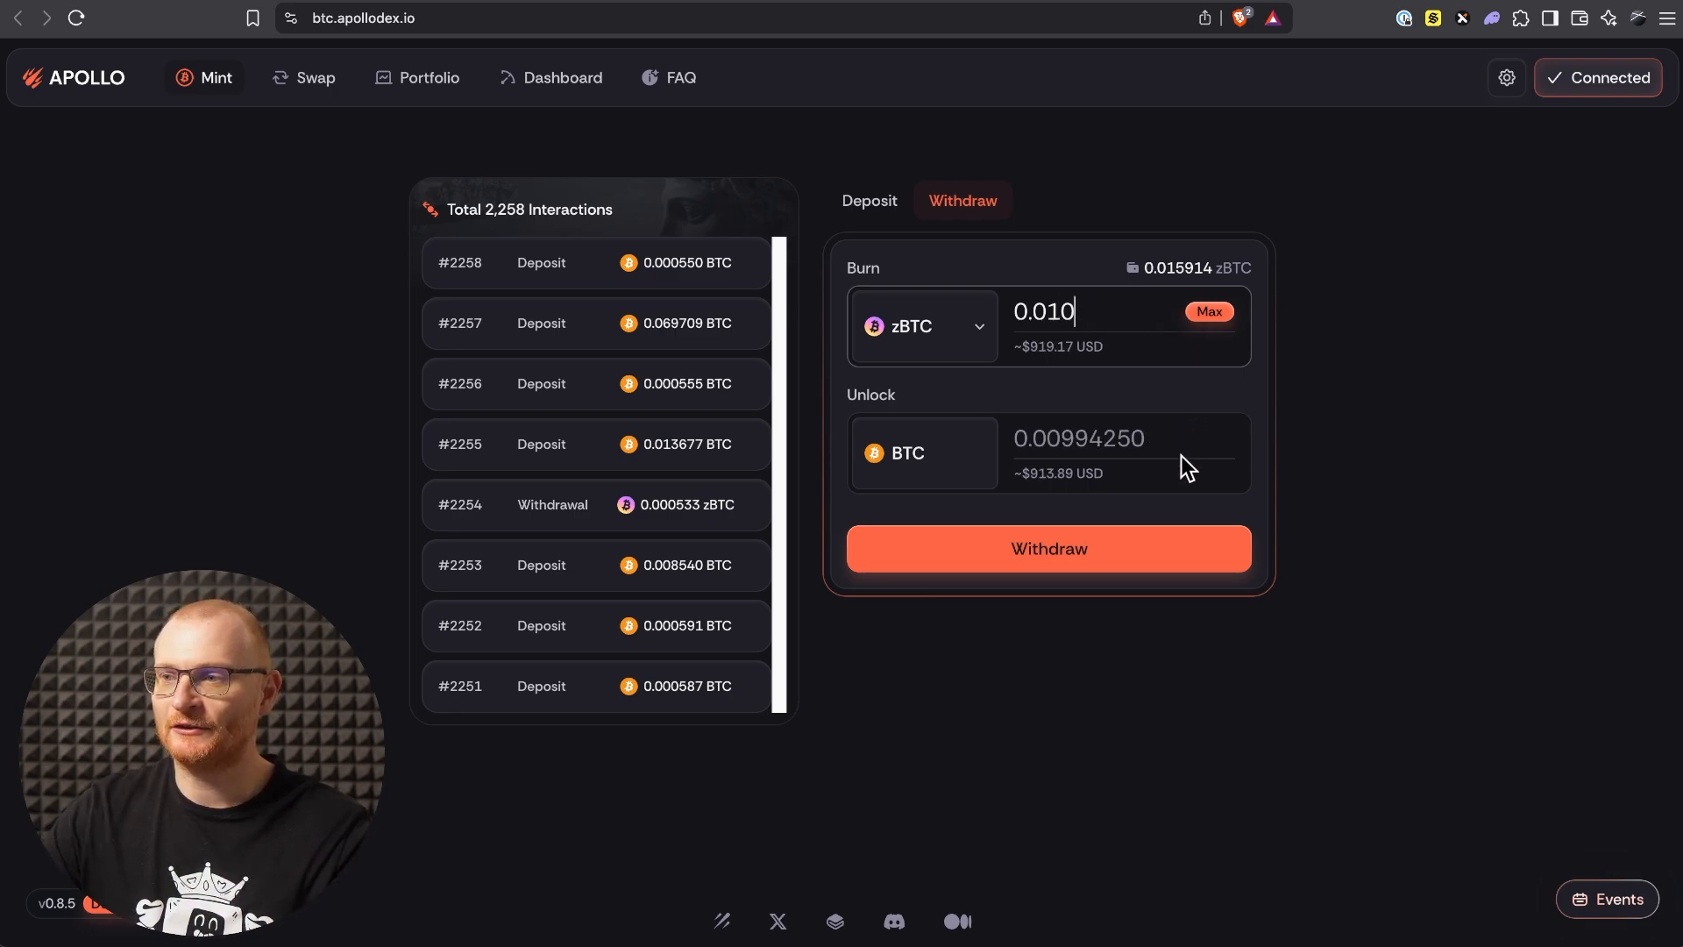
click(1123, 553)
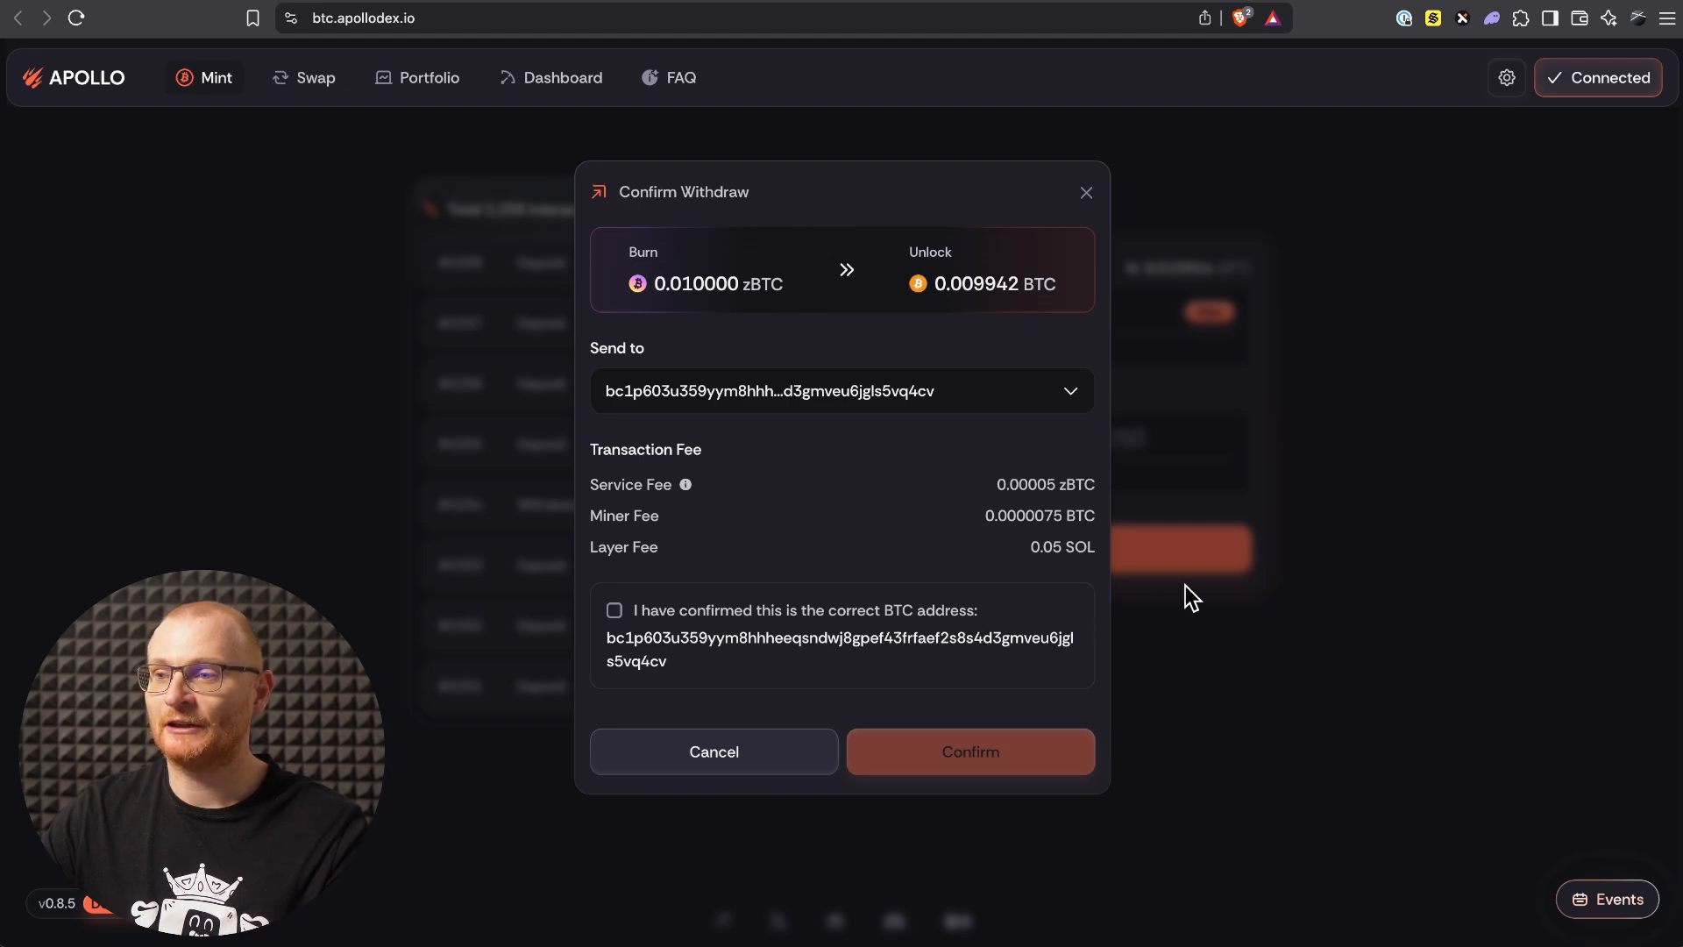
Step: Compare the withdrawal's destination address with the Ordinals, BRC-20 & Runes receive address in Xverse
click(1462, 18)
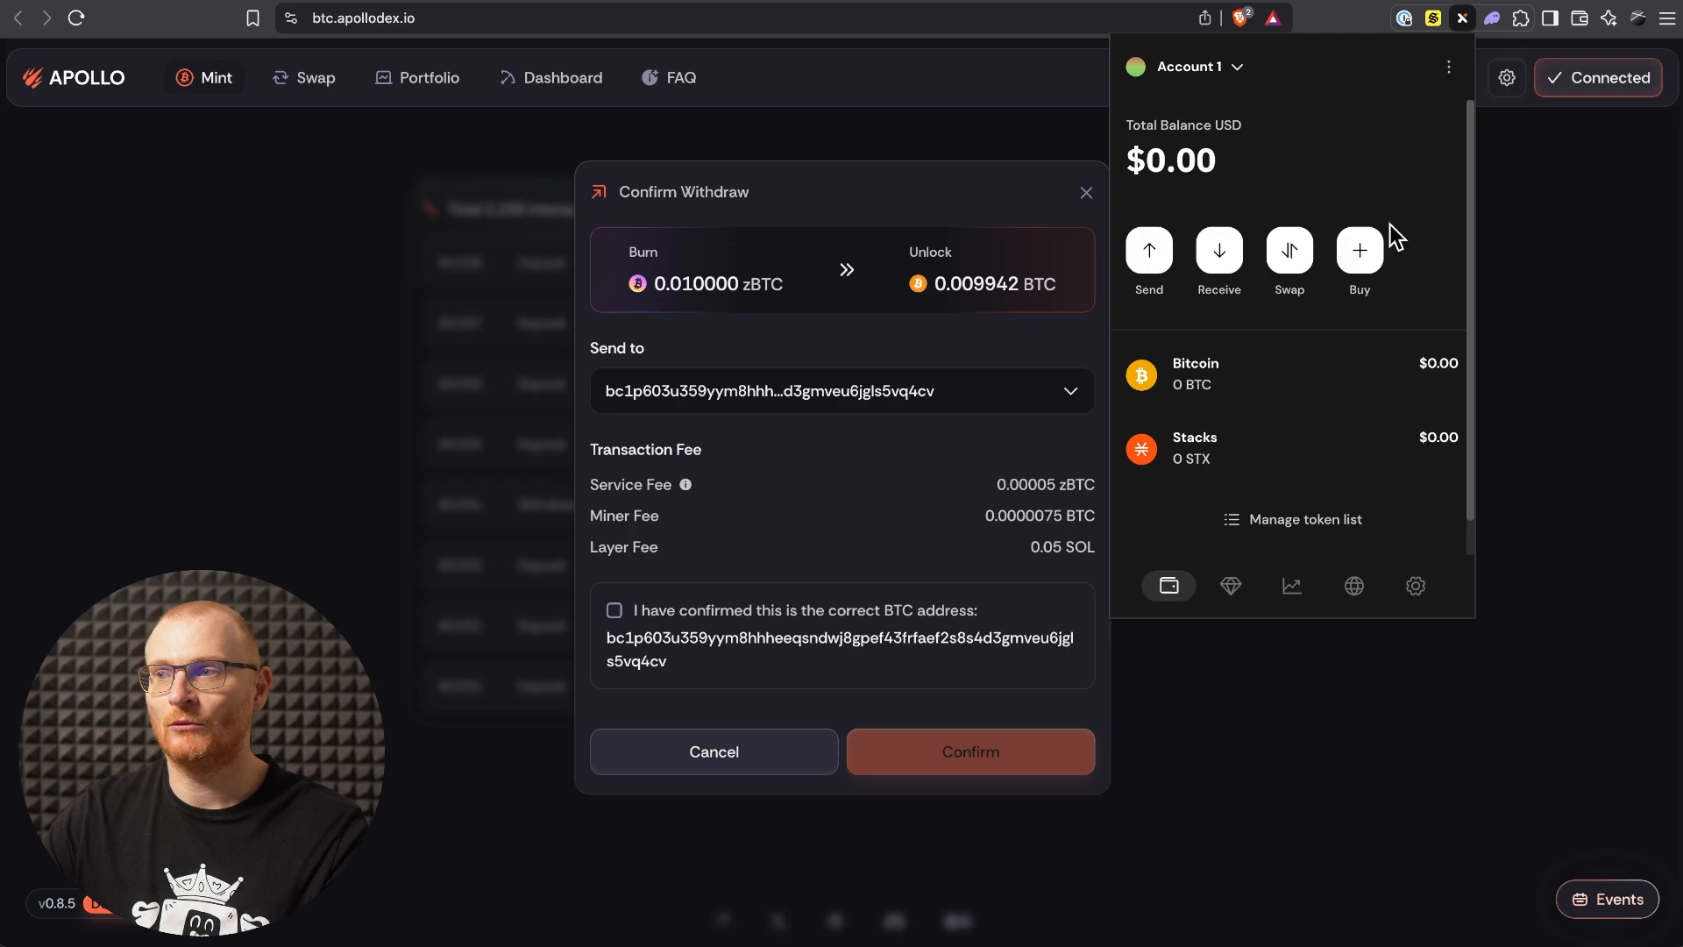
click(1220, 254)
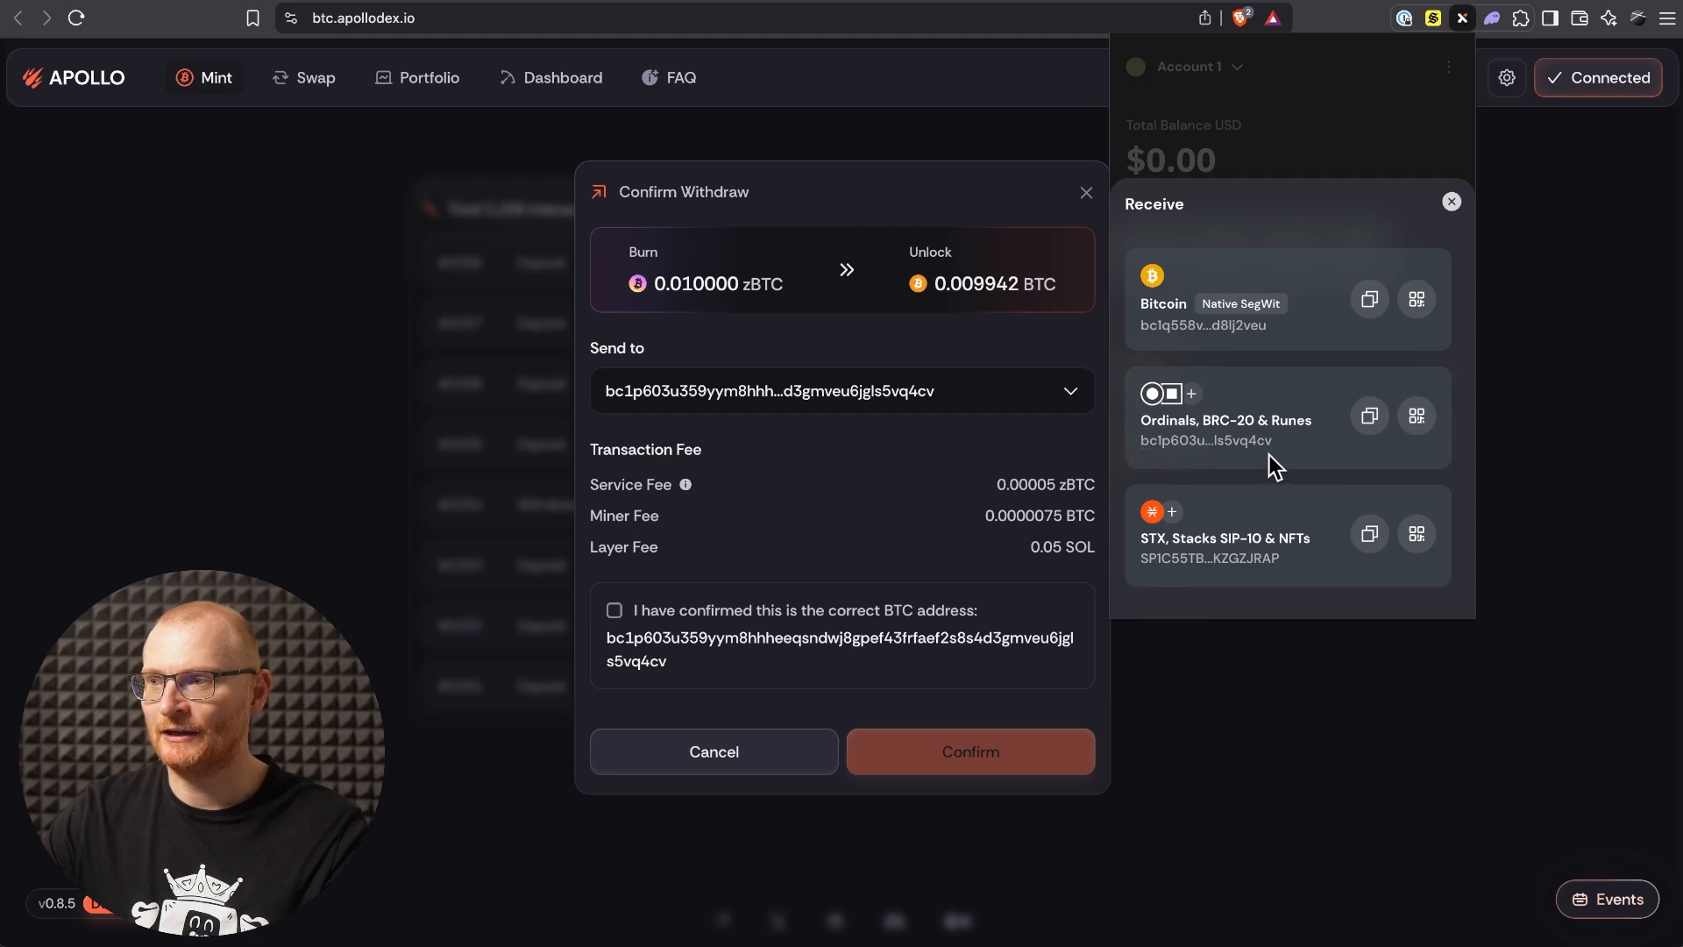
click(982, 571)
Step: Mark the BTC address as correct, confirm the withdrawal, and approve the transaction in the Solana wallet
click(725, 614)
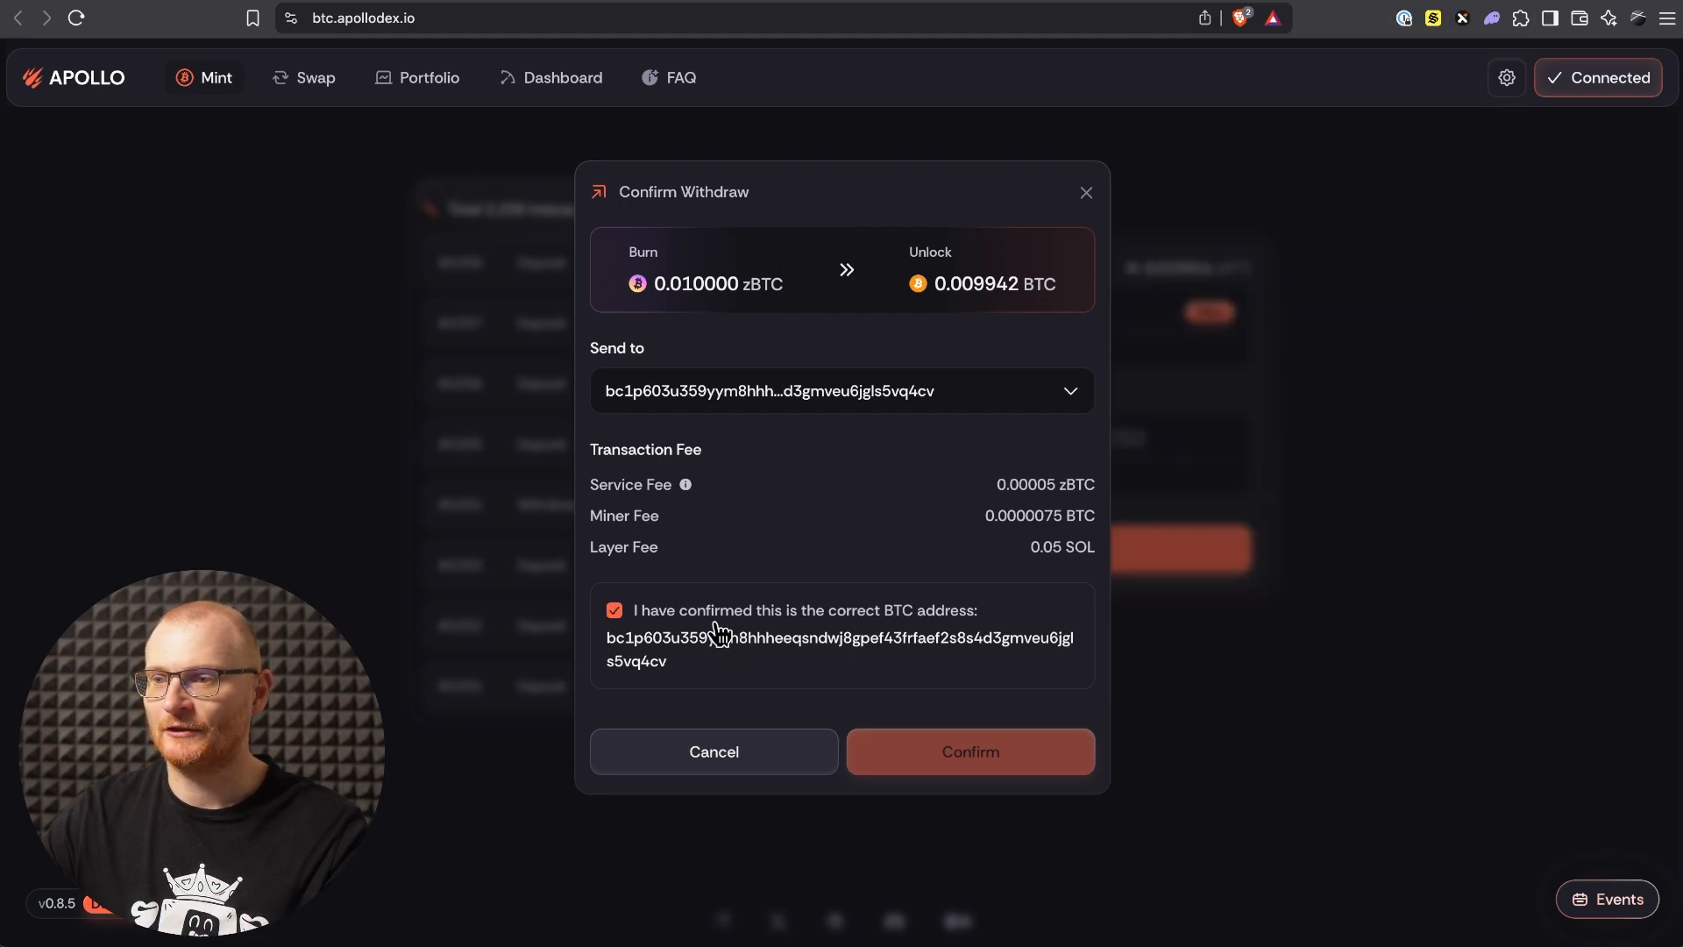
click(1007, 750)
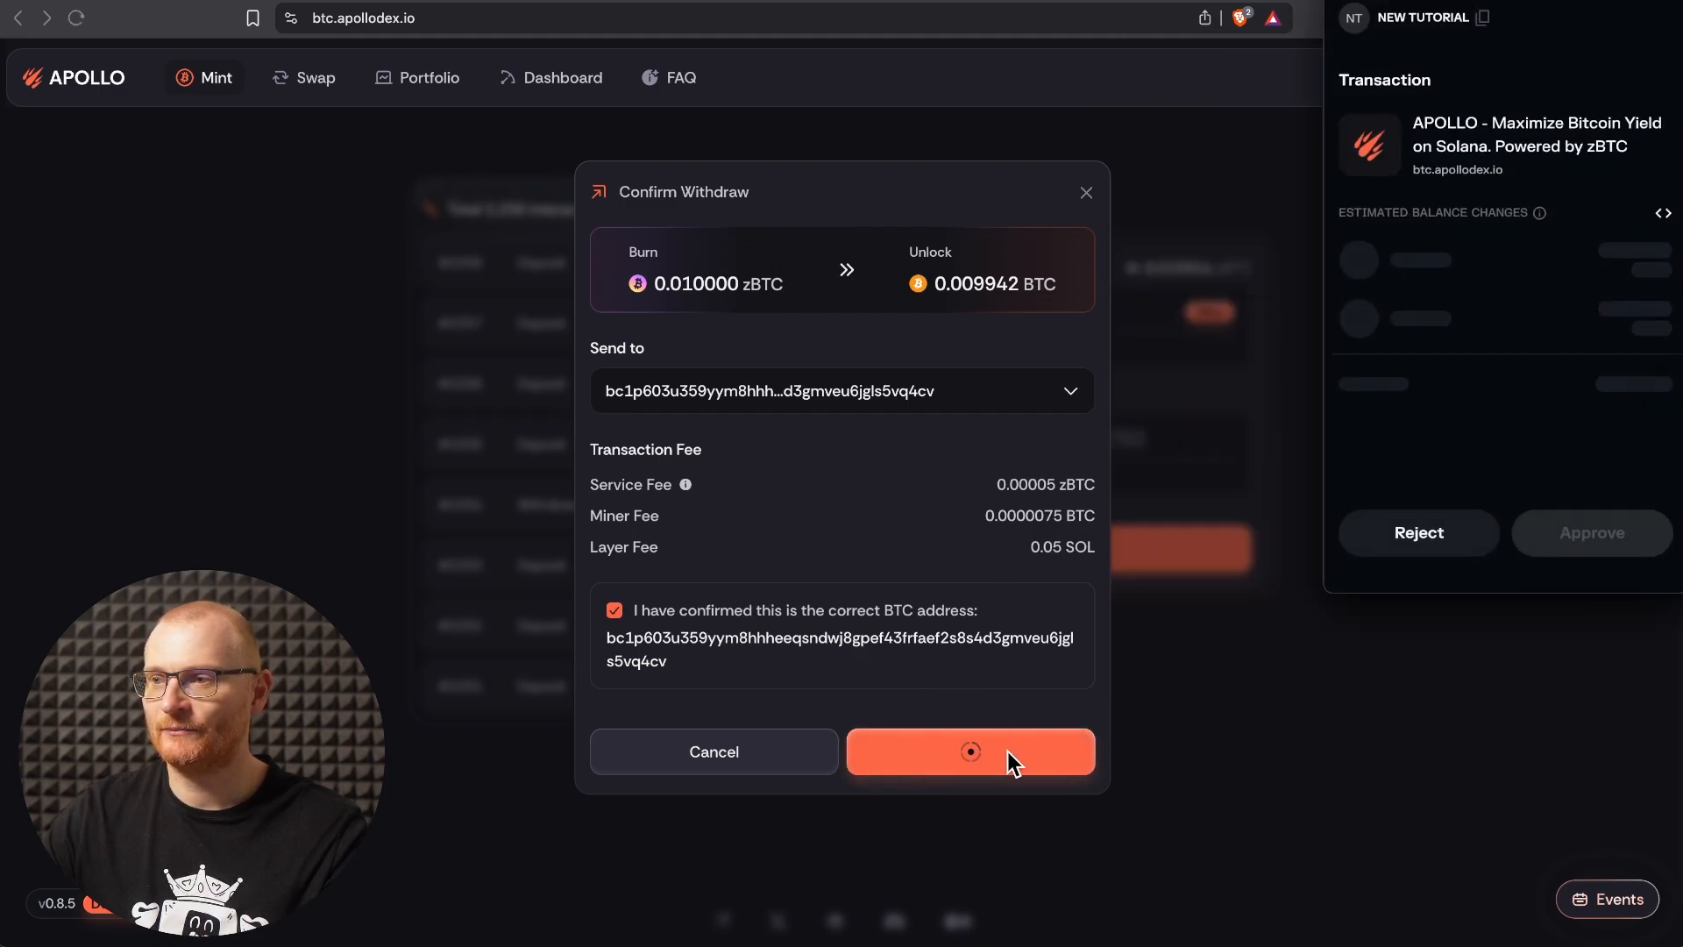
click(1597, 533)
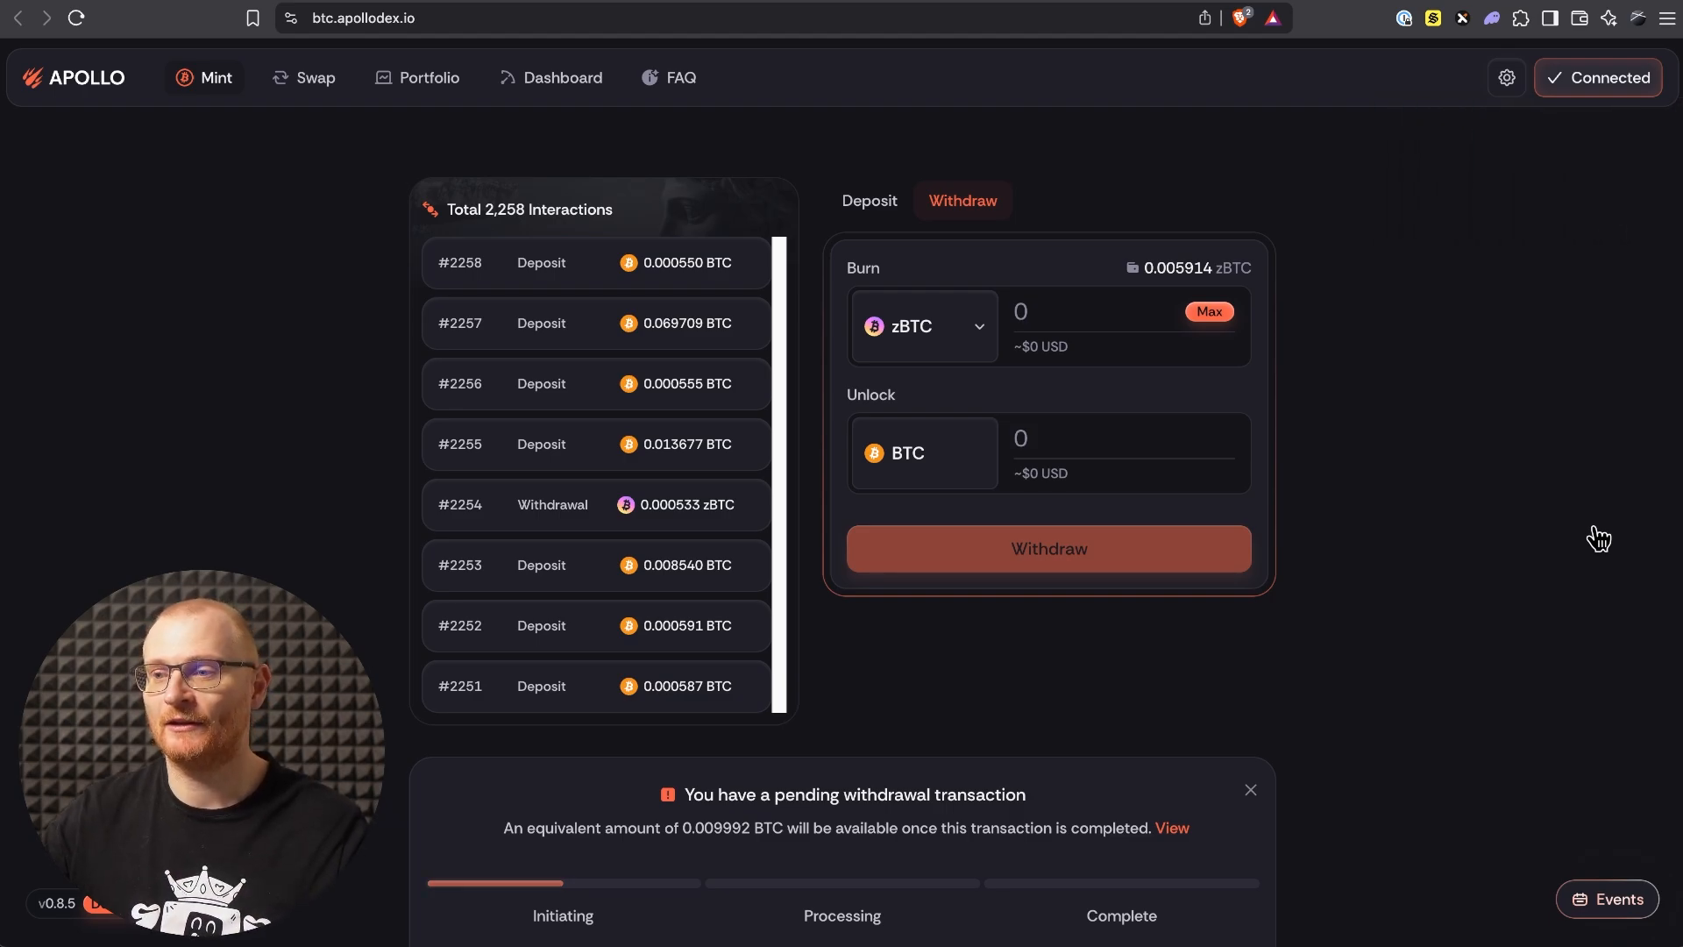
Step: View the transaction details of the pending zBTC withdrawal among the in-progress withdrawals in the portfolio
scroll(1598, 544, down, 2)
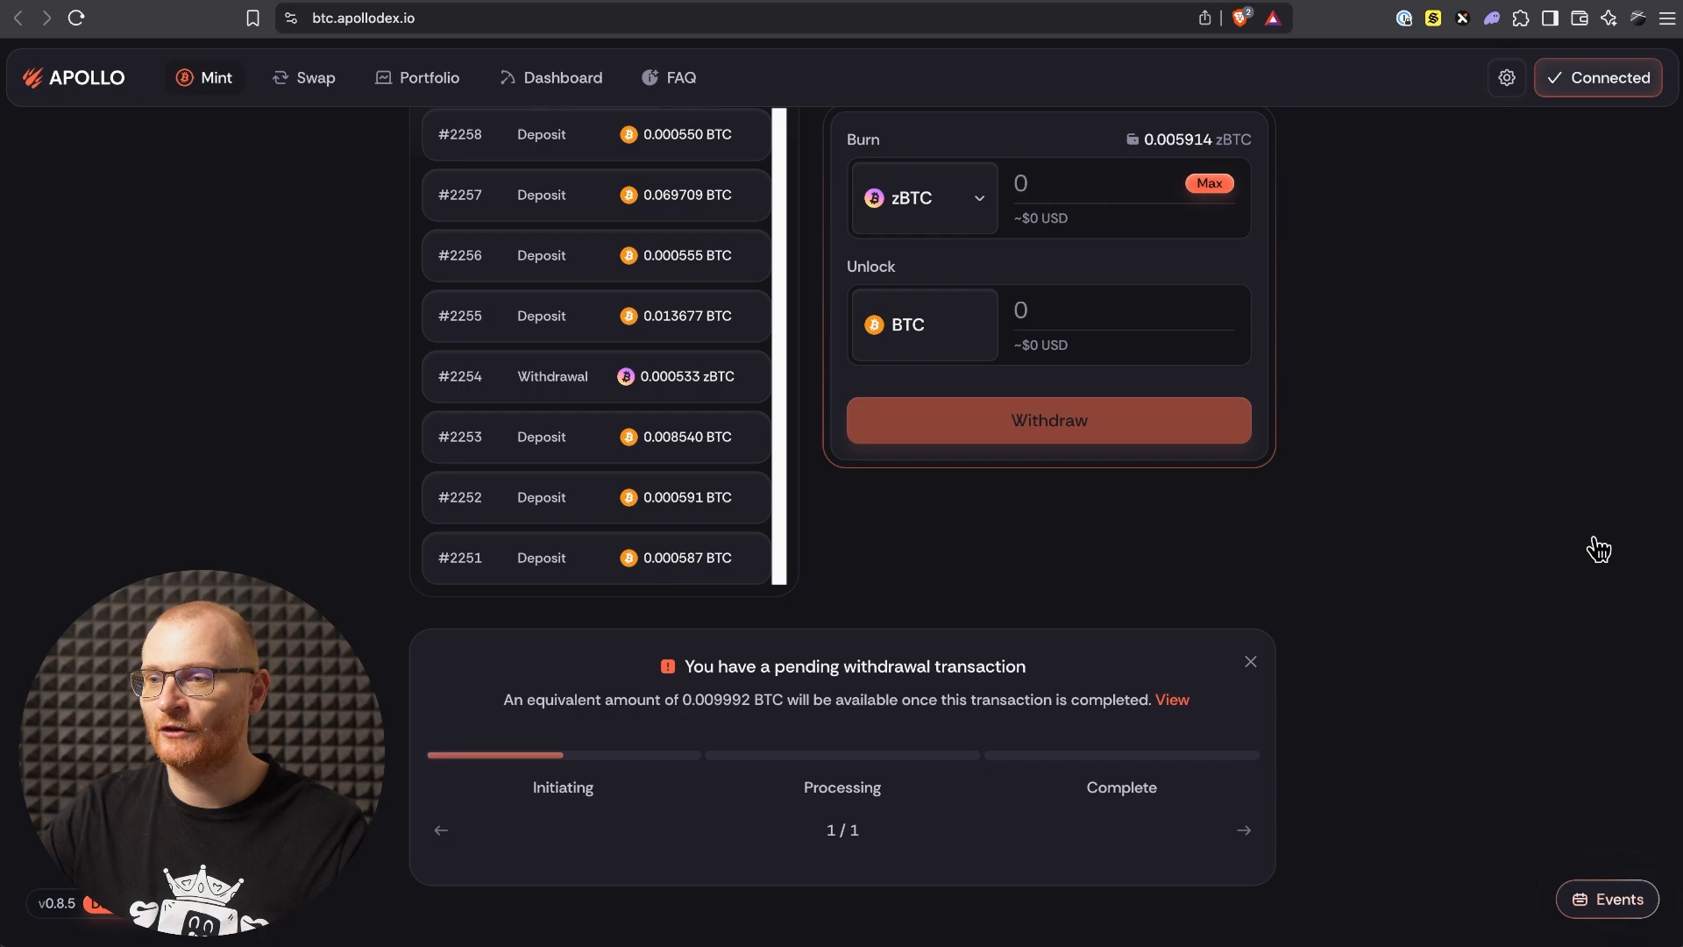
scroll(1595, 552, down, 3)
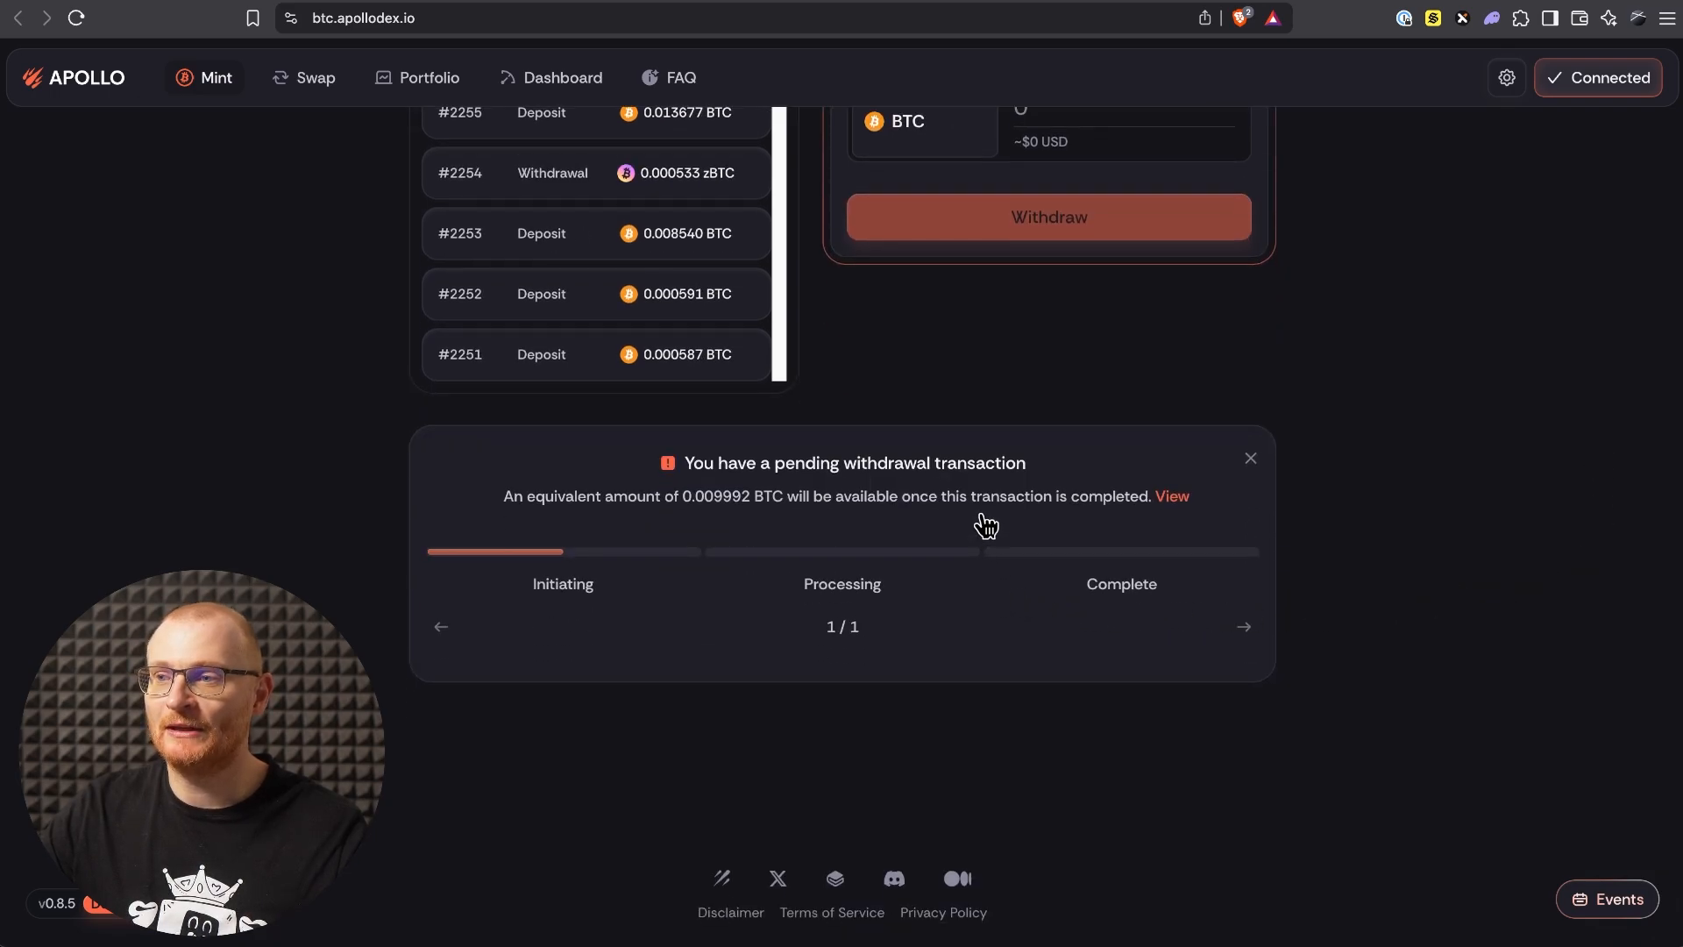
click(1185, 503)
click(402, 321)
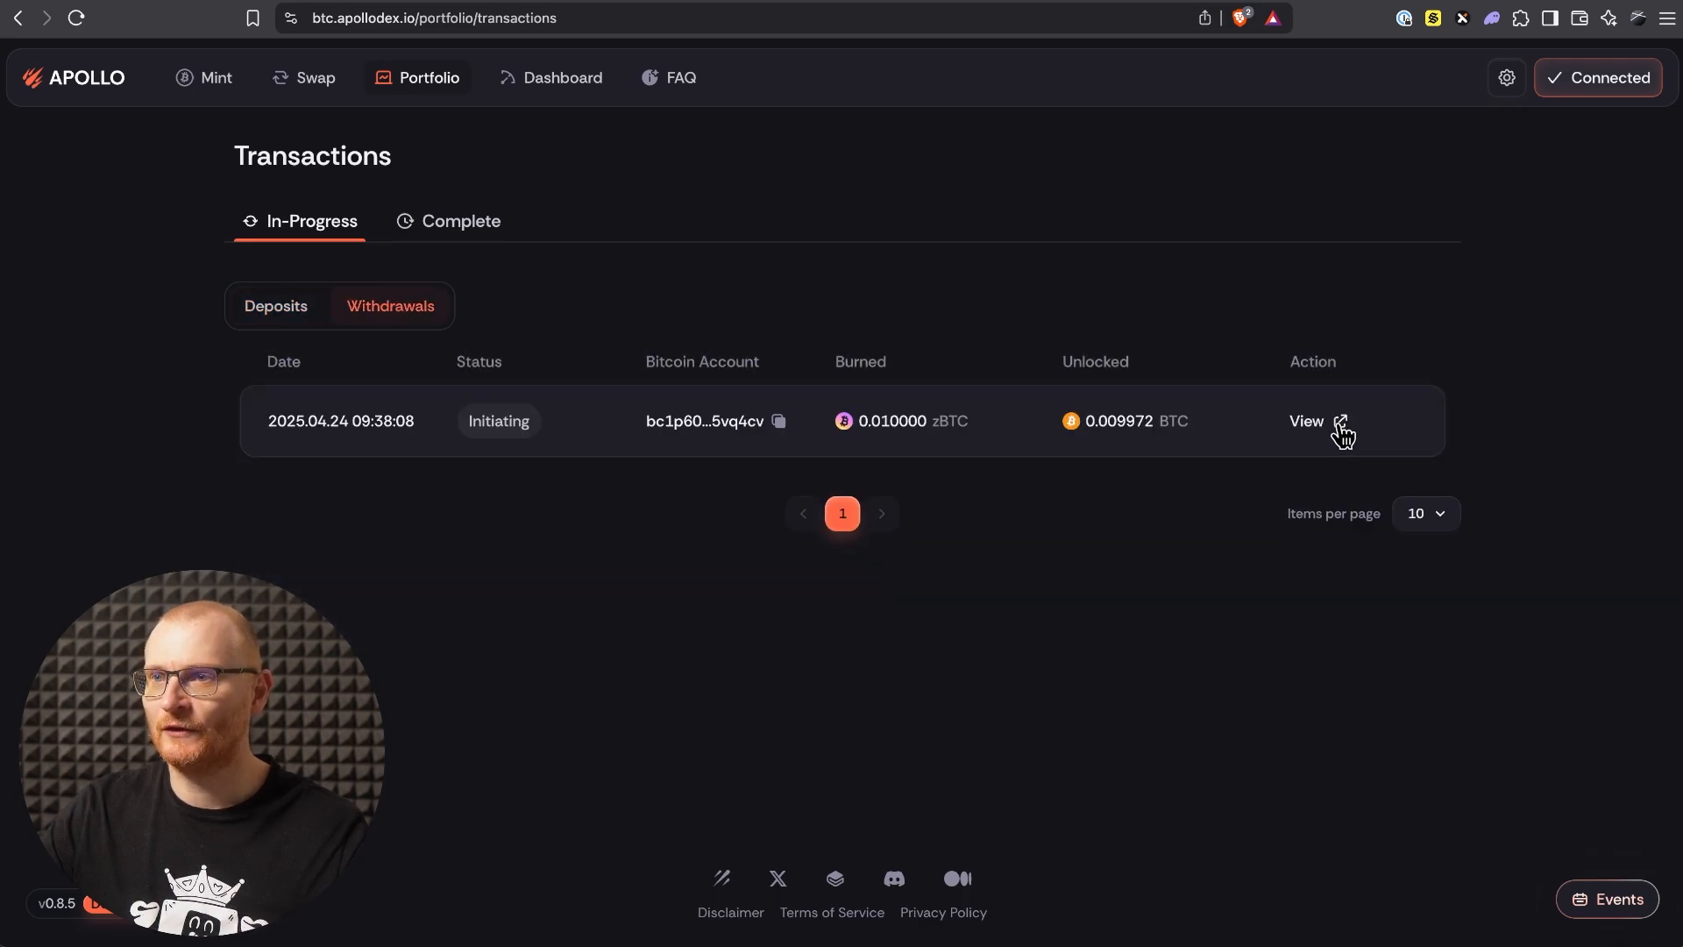
click(1341, 423)
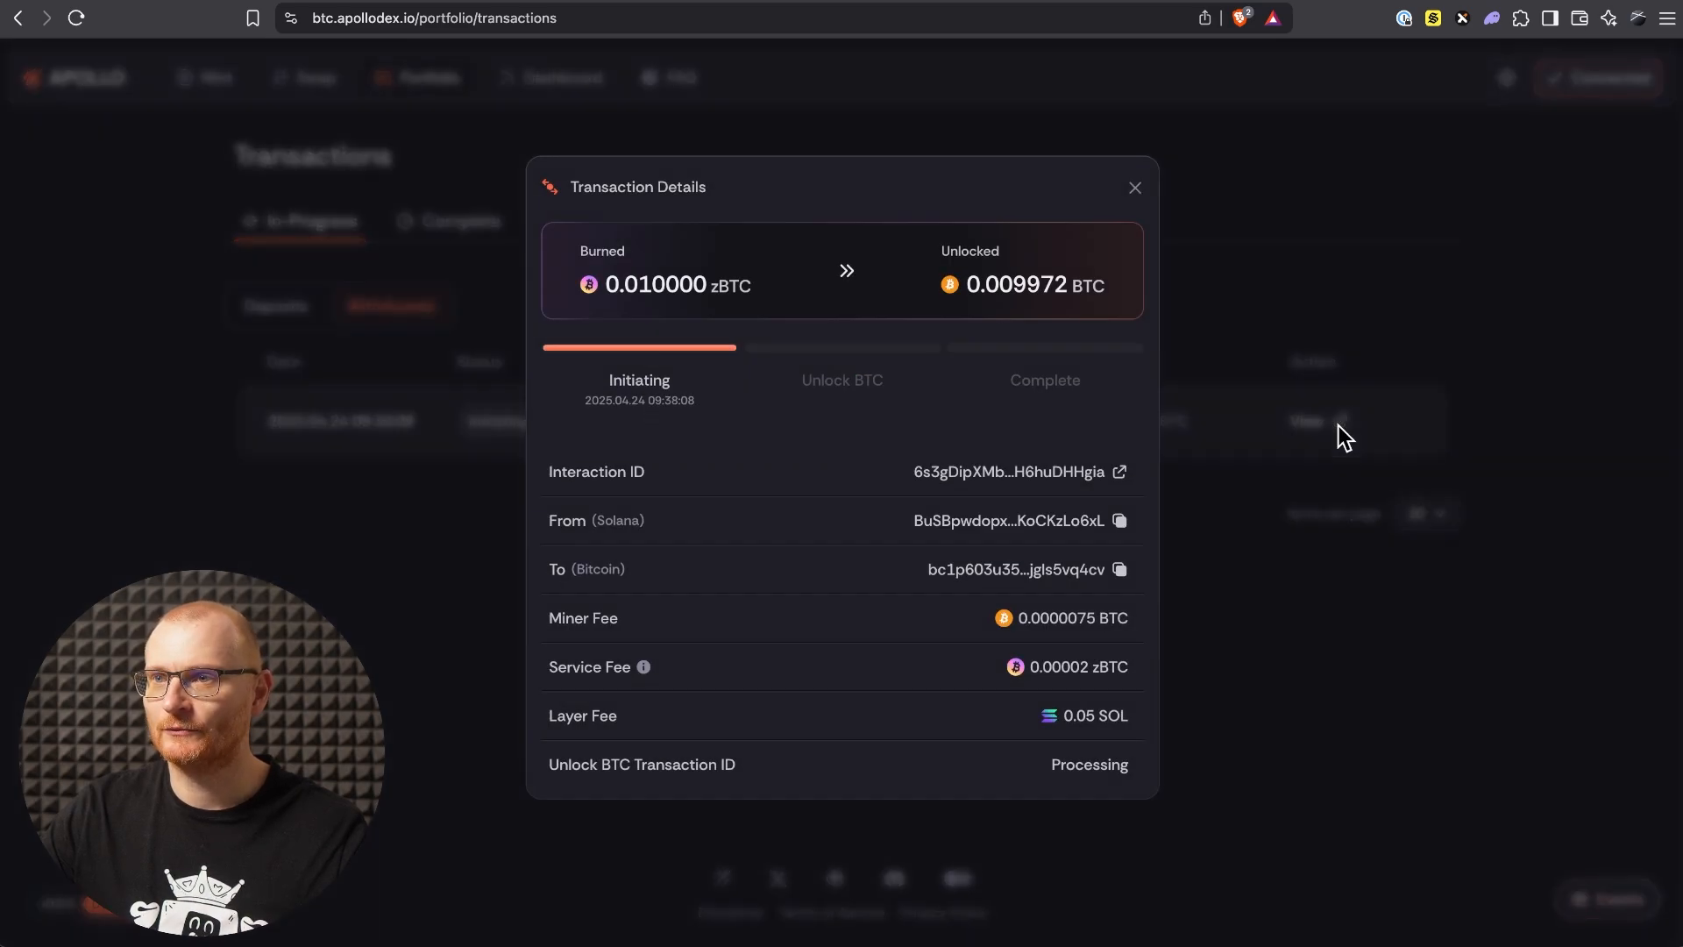
Step: Open the withdrawal's interaction on Zeus Scan and review the status of all its transactions
click(1050, 478)
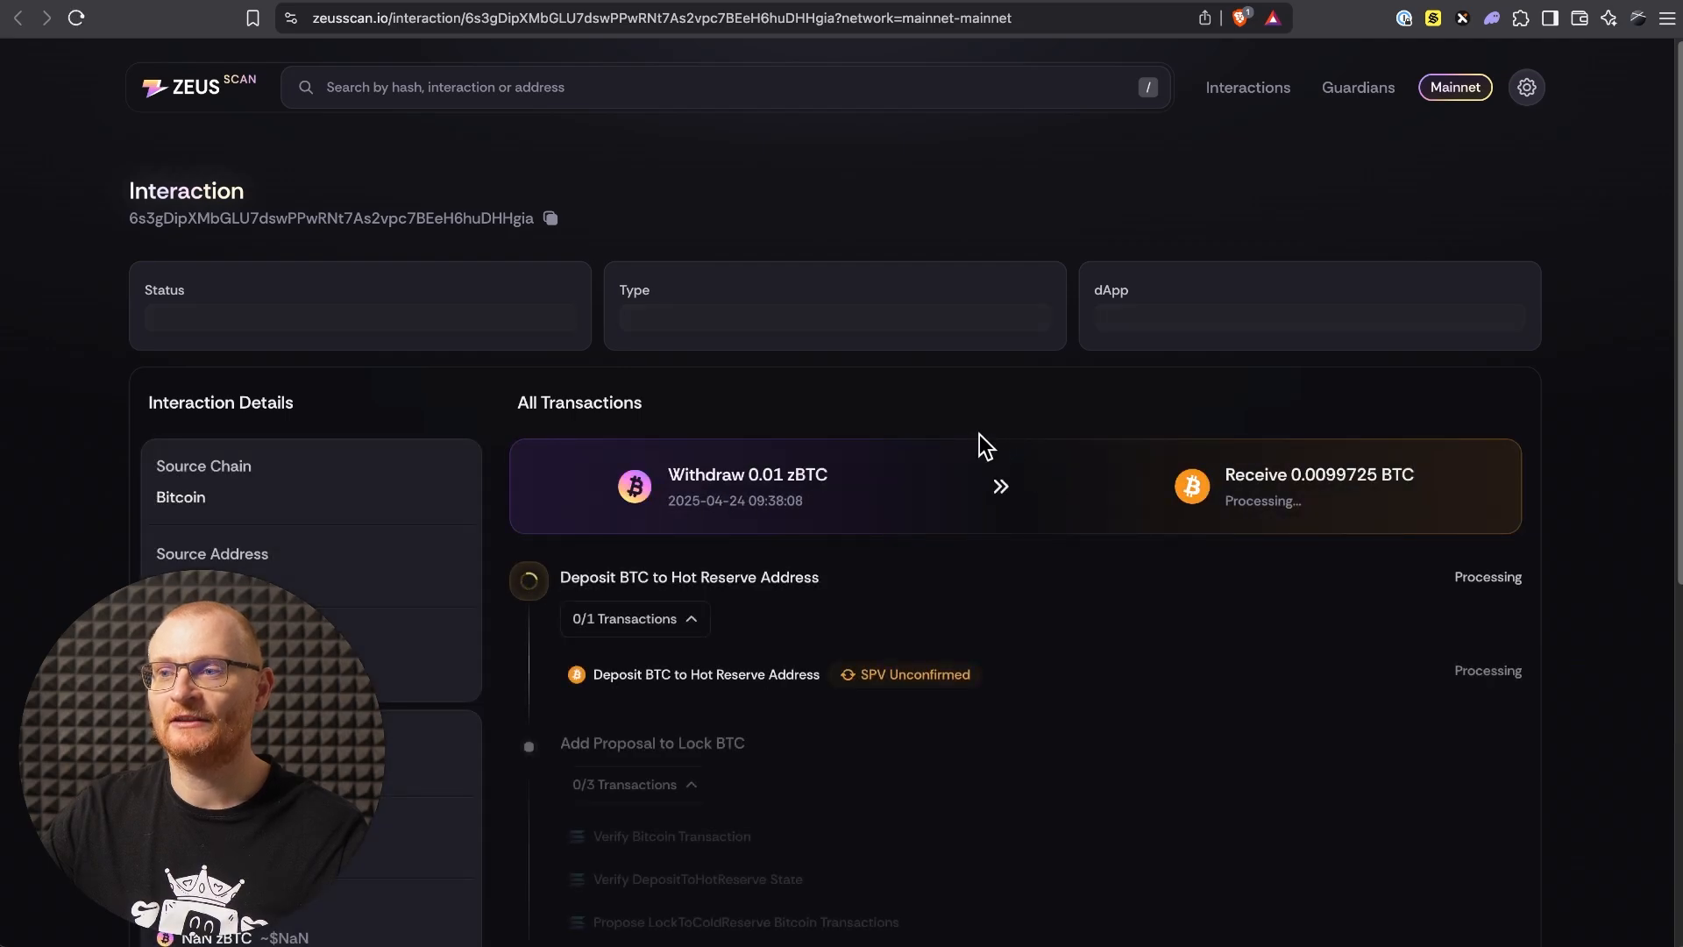
scroll(957, 447, down, 2)
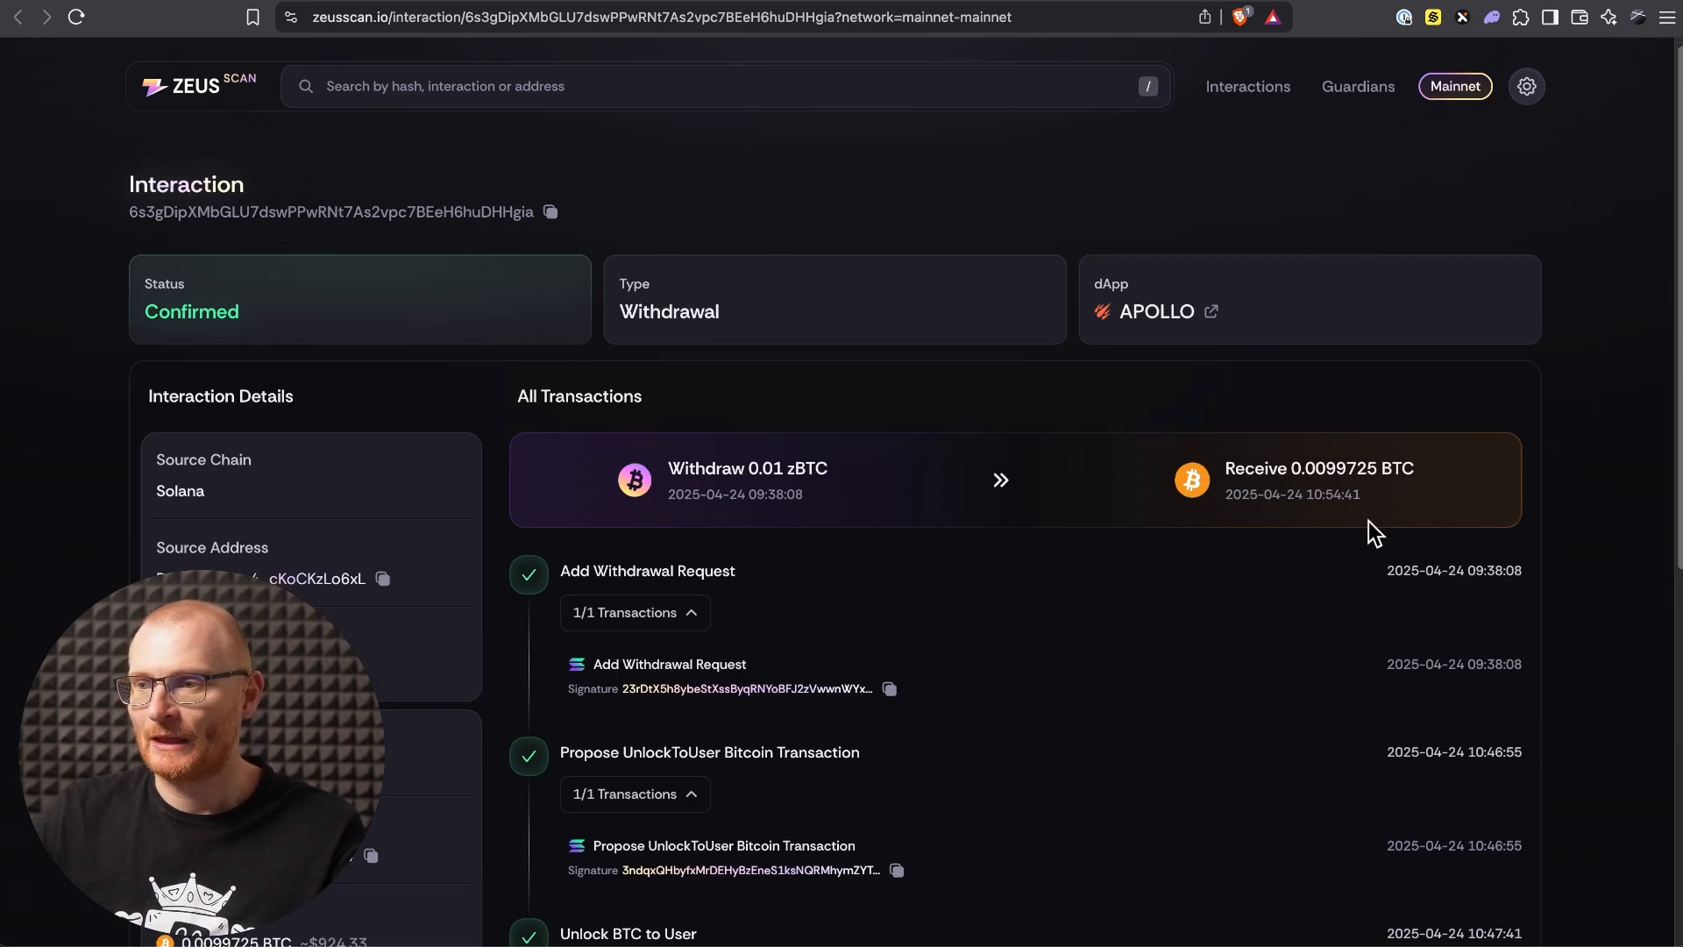
scroll(1369, 521, down, 5)
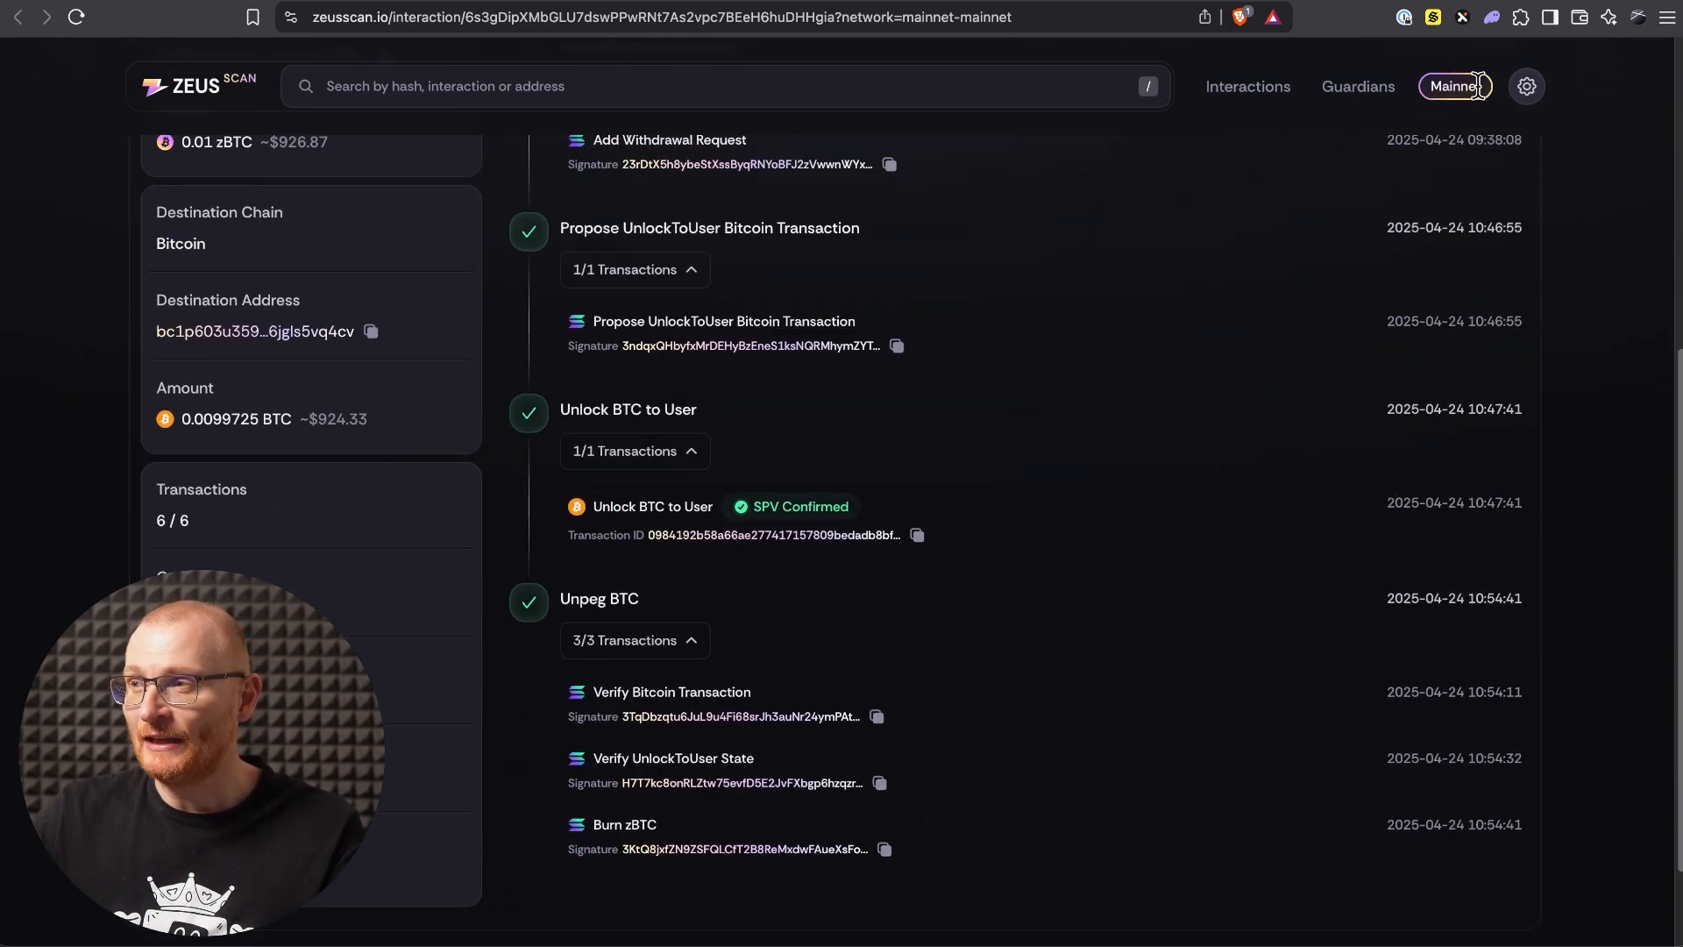
Step: Compare the Bitcoin balance and receive addresses in Xverse with those in Phantom, including the Taproot address
click(1463, 23)
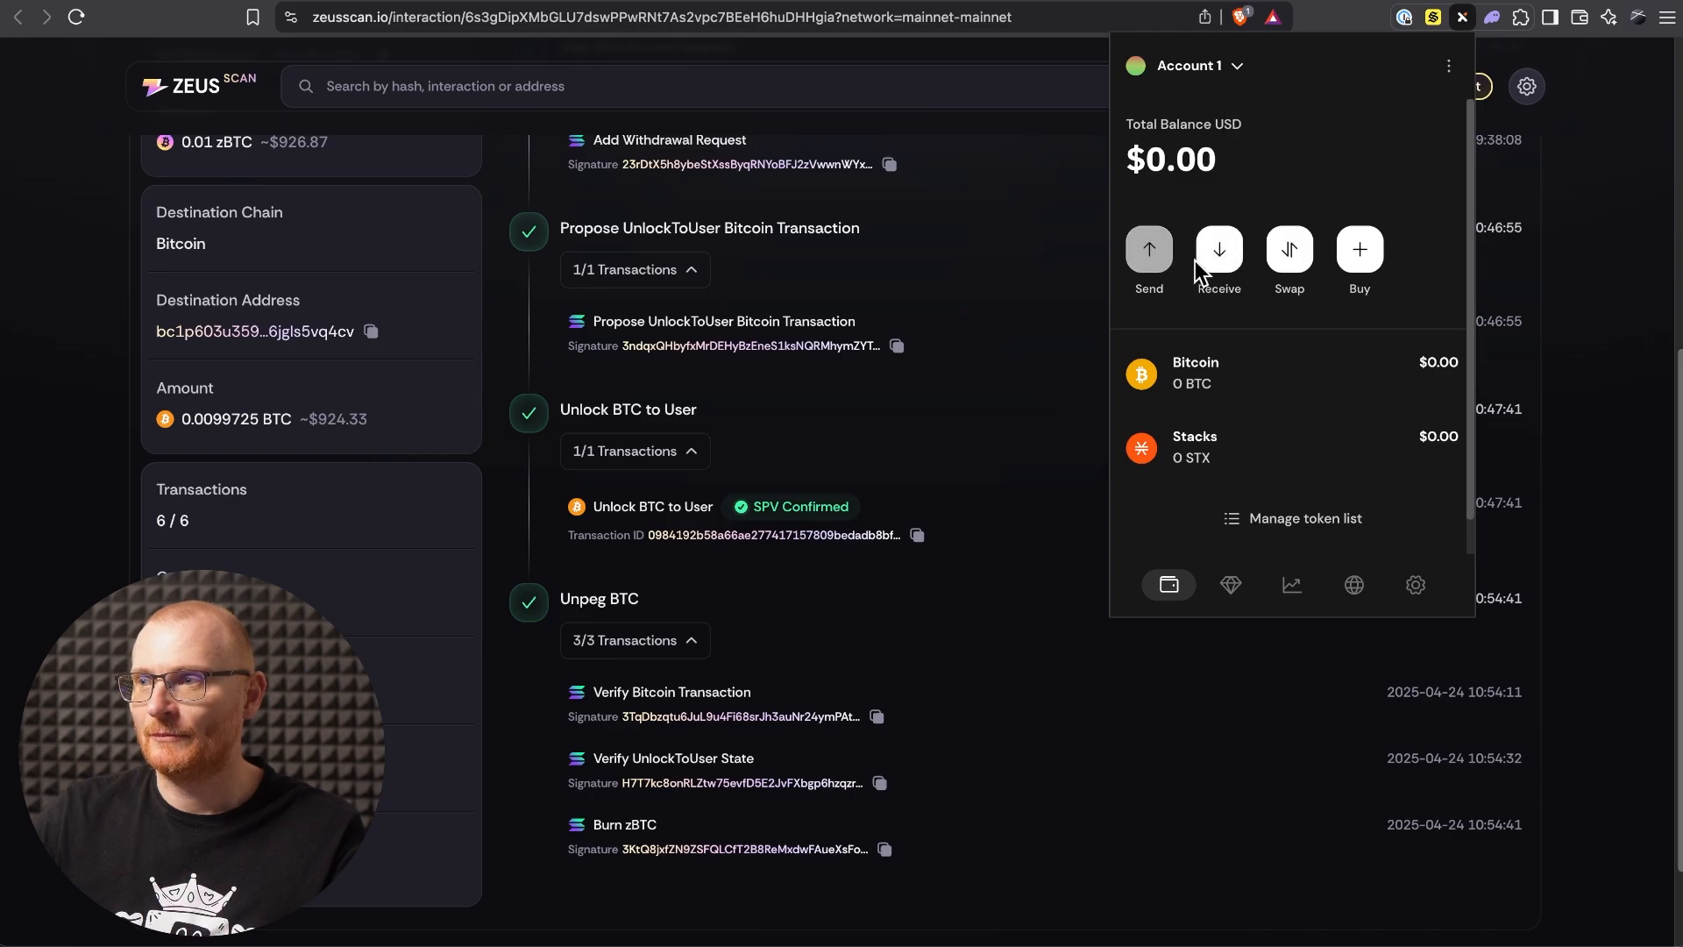
click(1219, 250)
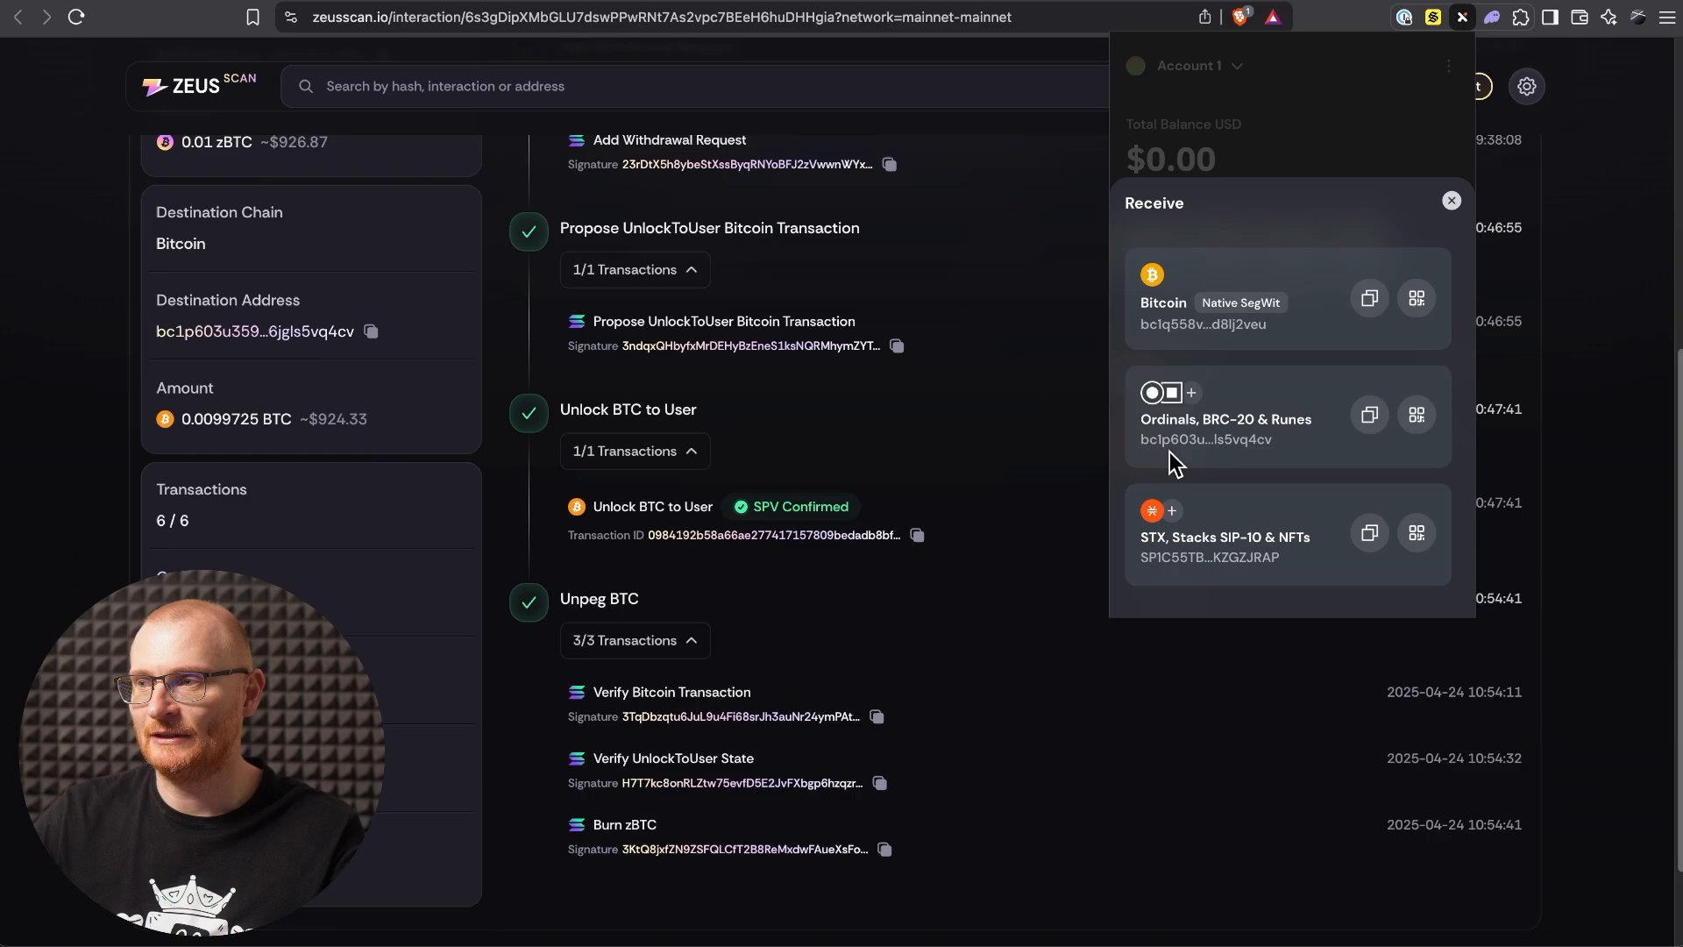
click(1495, 22)
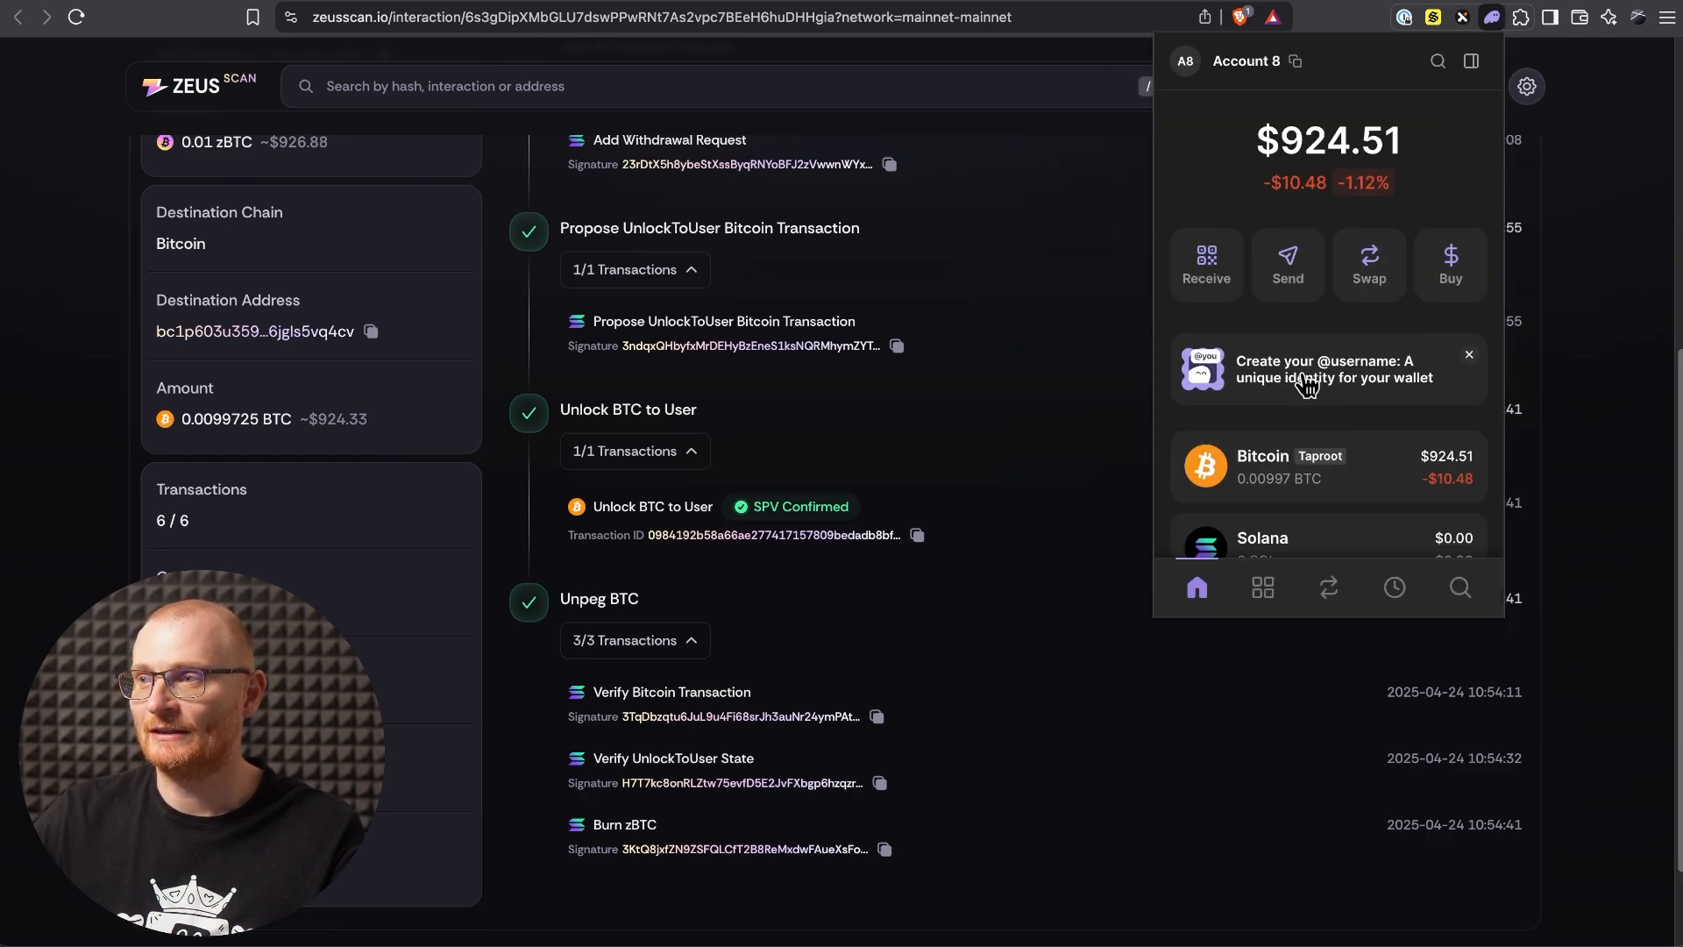
click(1220, 276)
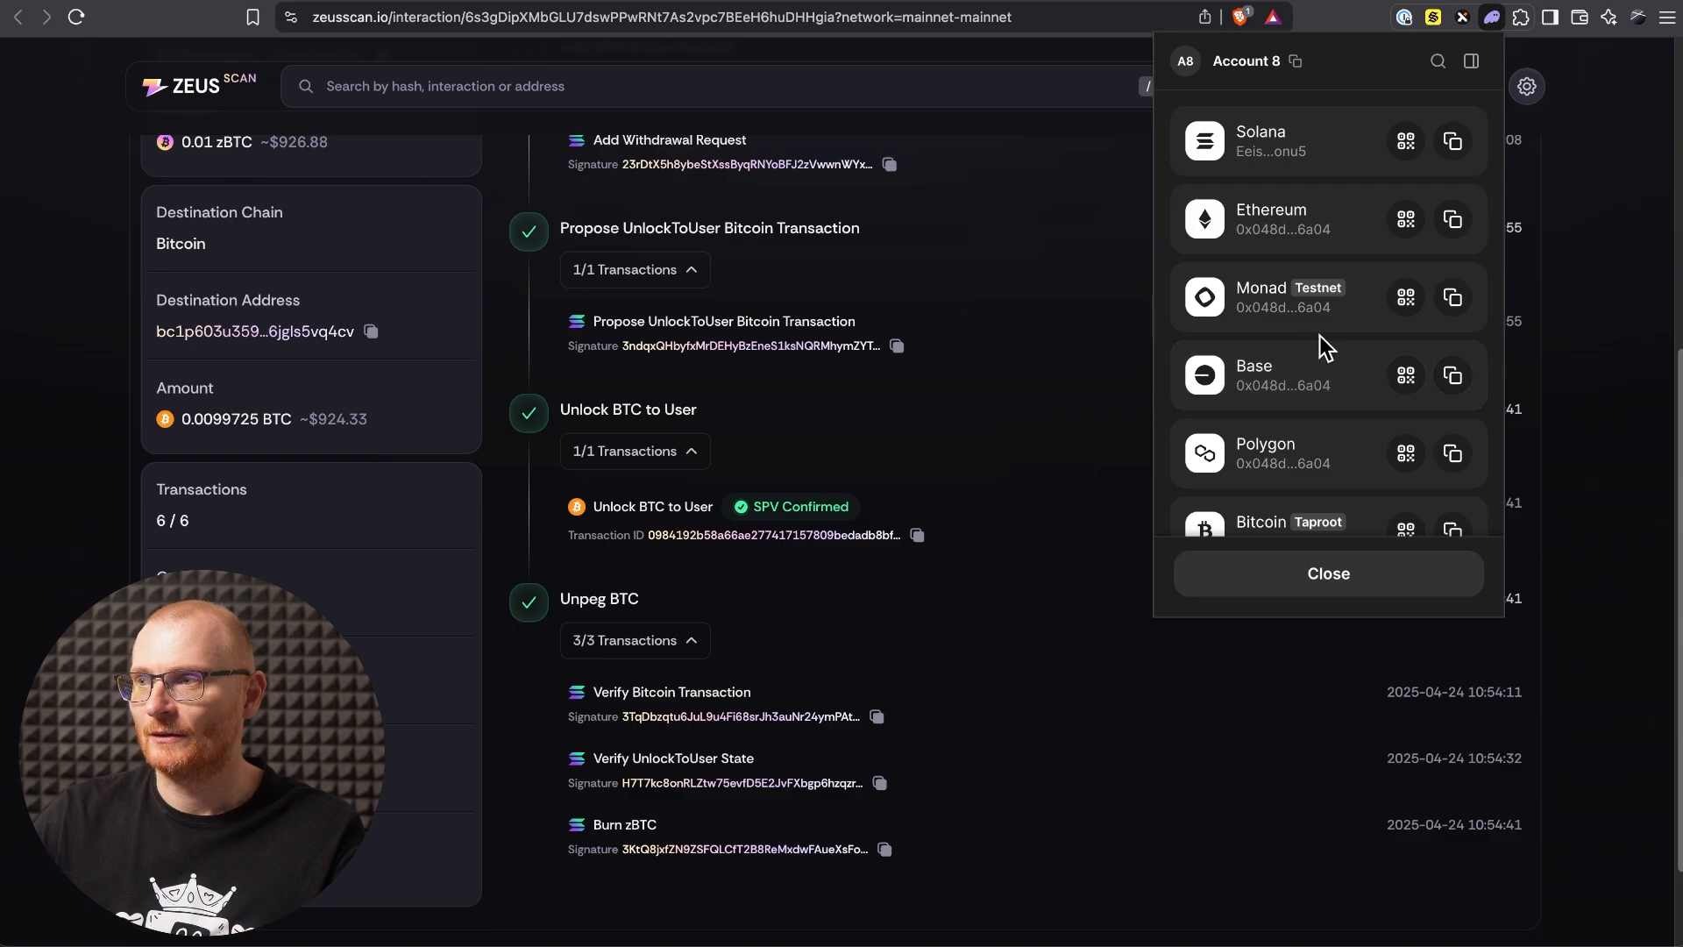
scroll(1297, 386, down, 3)
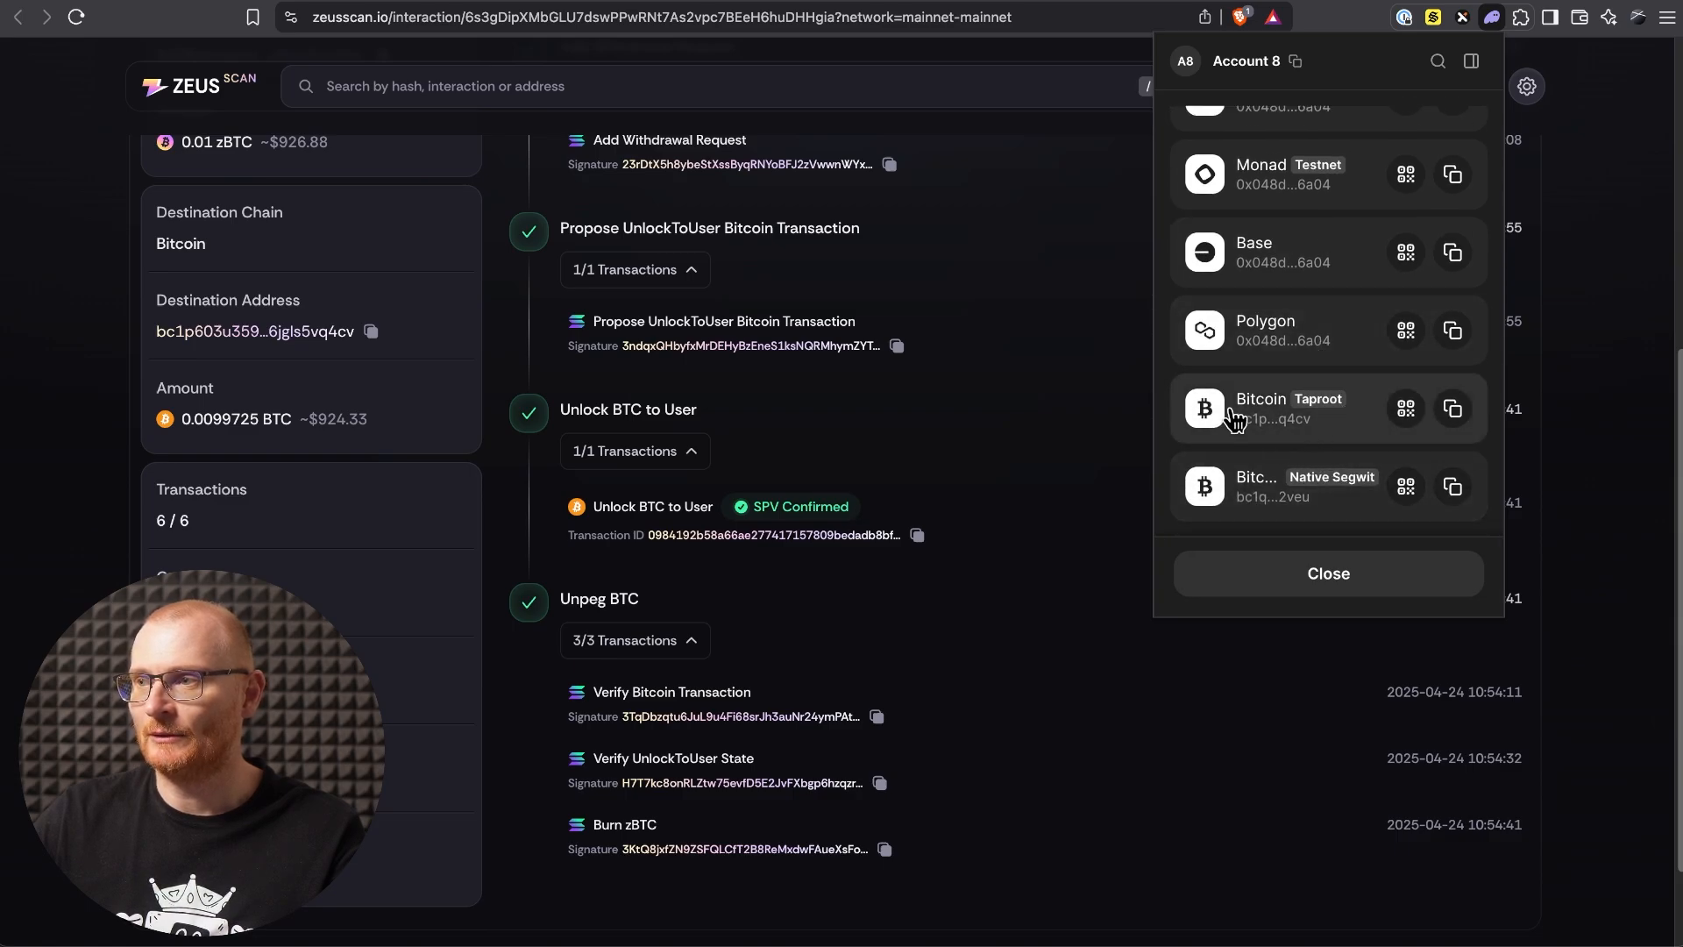
Step: Switch to the ChatGPT instructions and check Display ordinals in Xverse's advanced settings, toggling it off and back on
click(1338, 25)
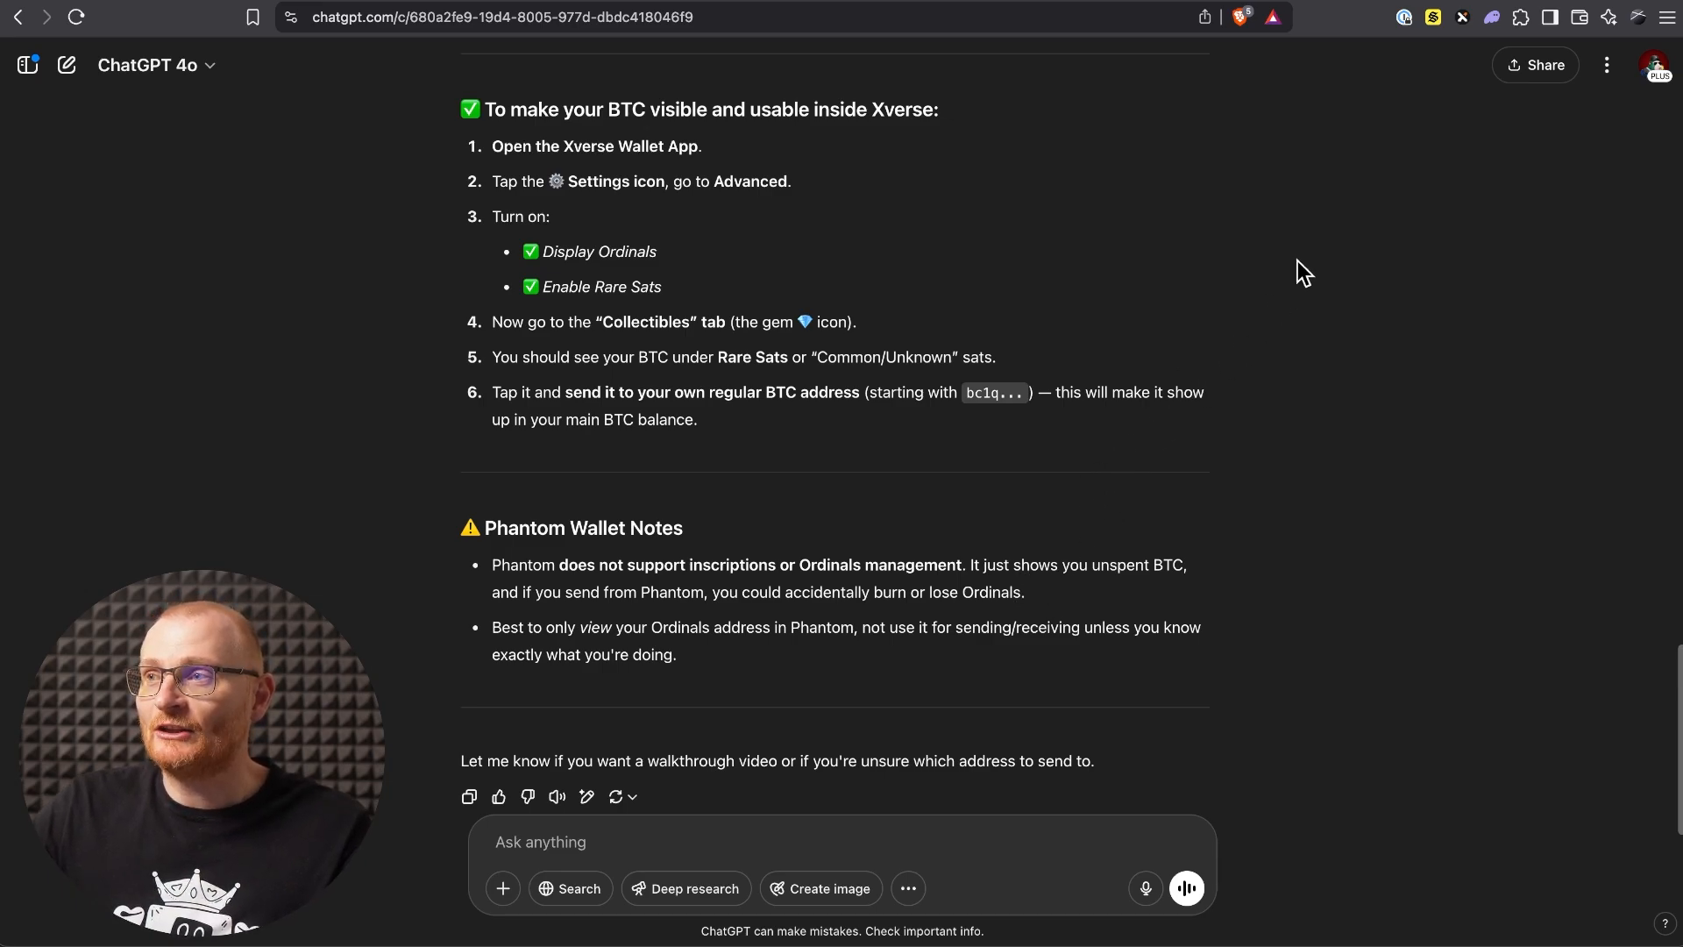
click(1462, 17)
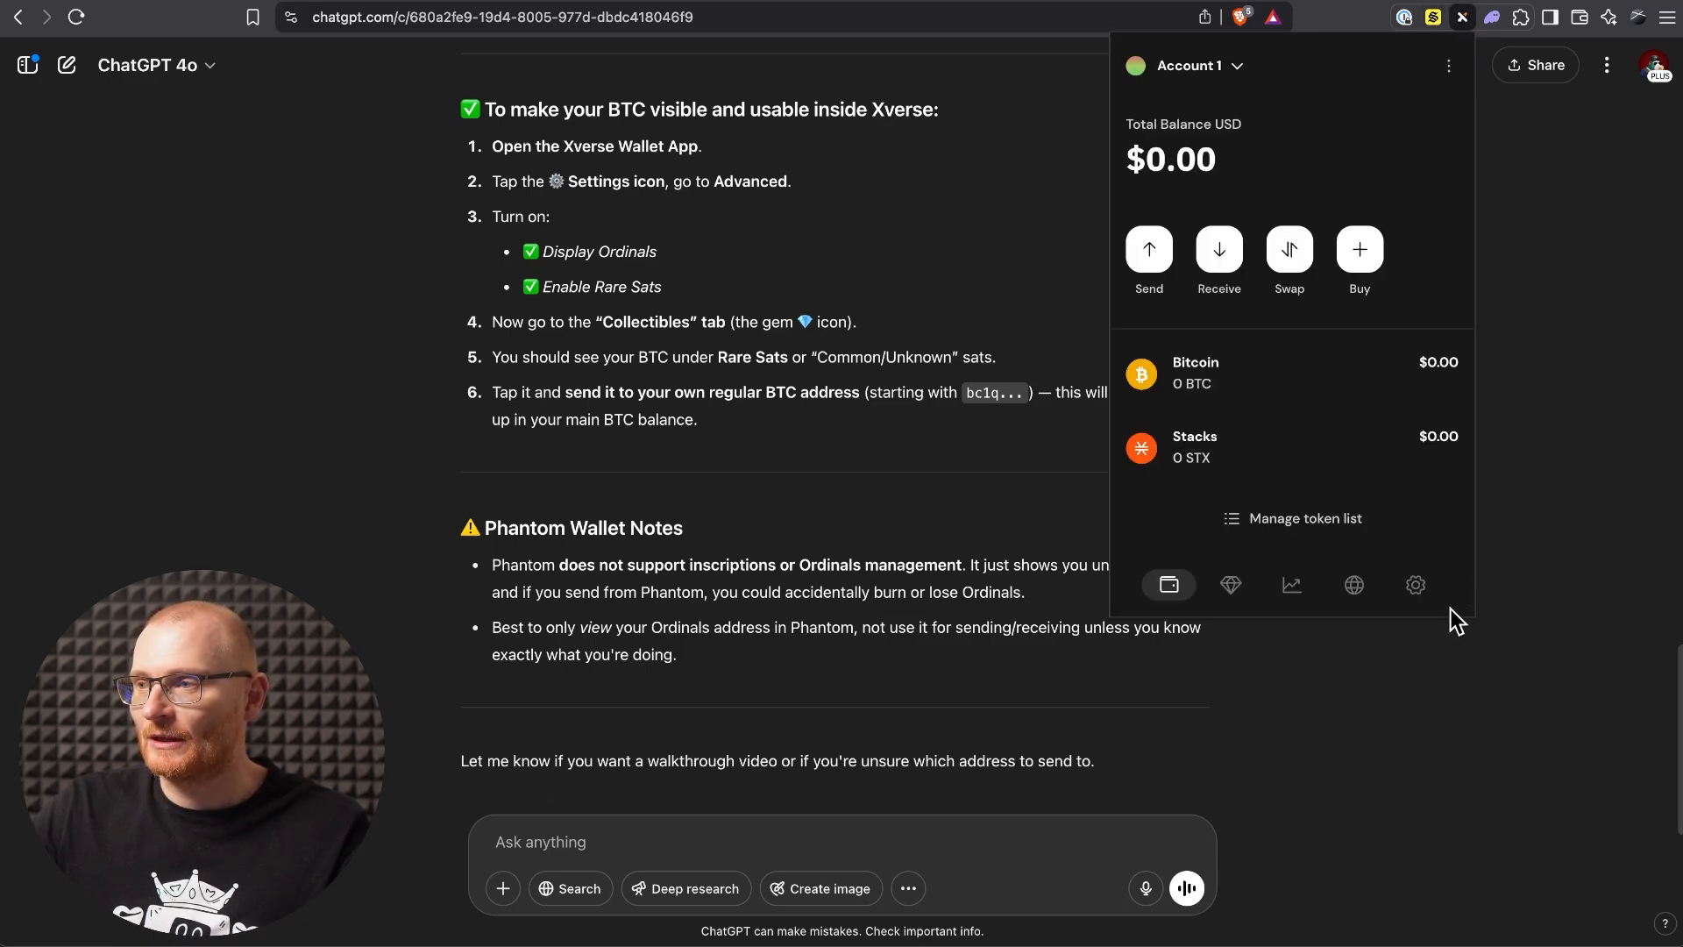
click(1419, 587)
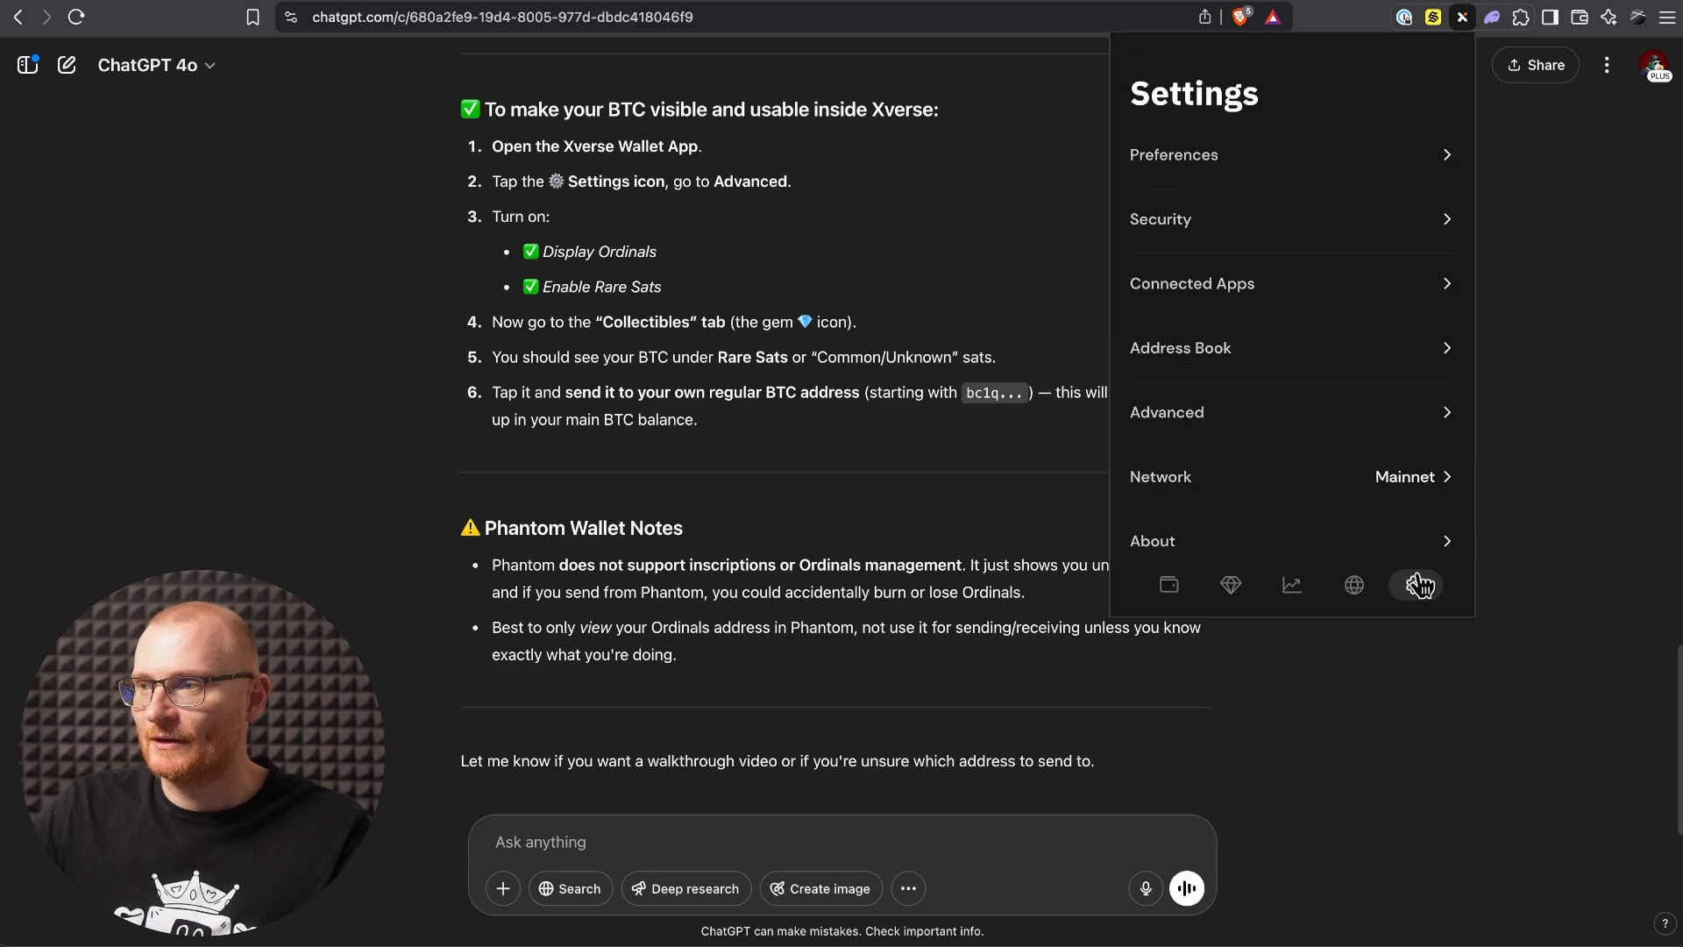
click(1330, 425)
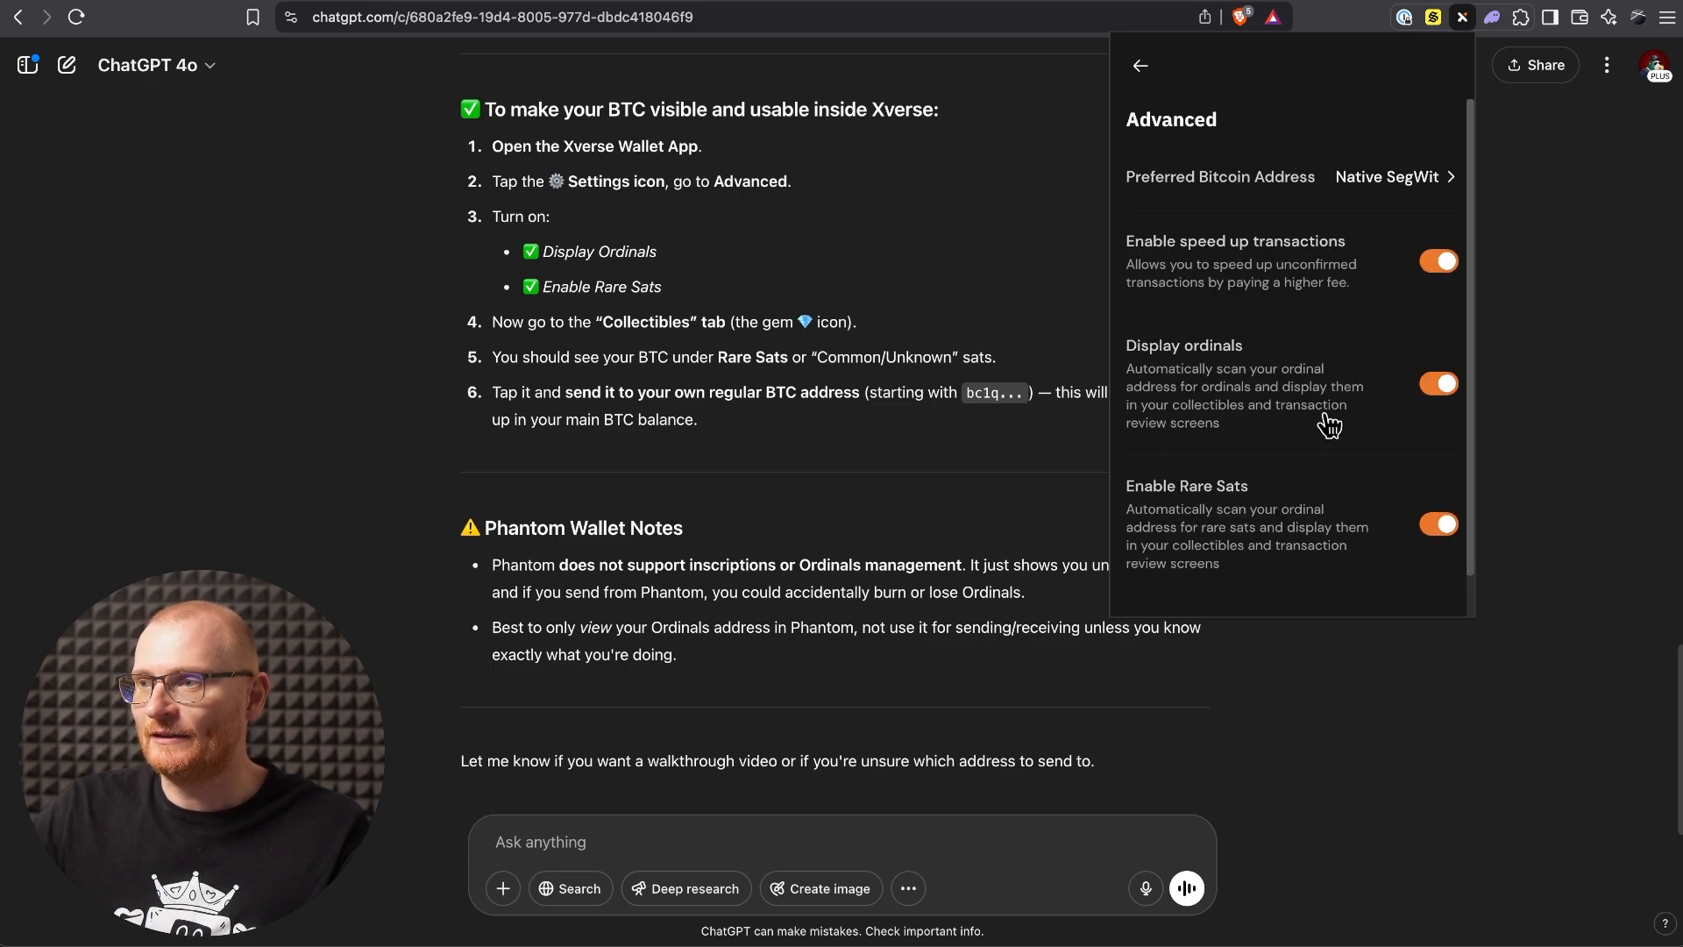
click(1436, 383)
click(1435, 383)
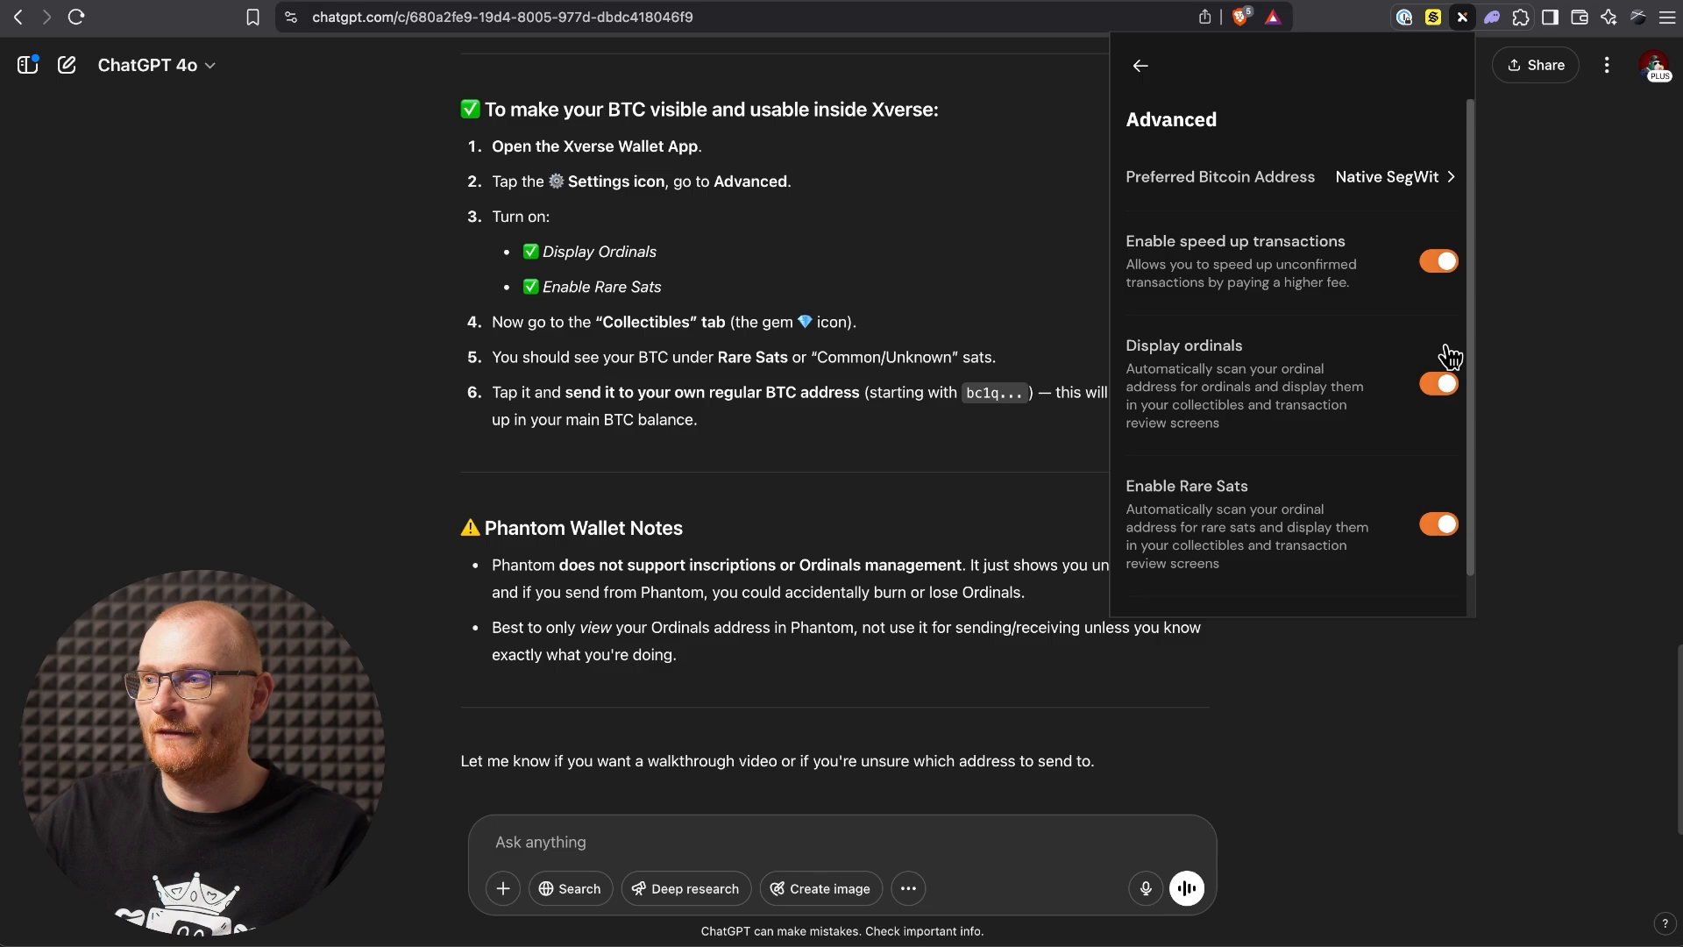
Step: Review Xverse's preferred Bitcoin address options and the remaining advanced settings, then return to the wallet overview
click(1416, 176)
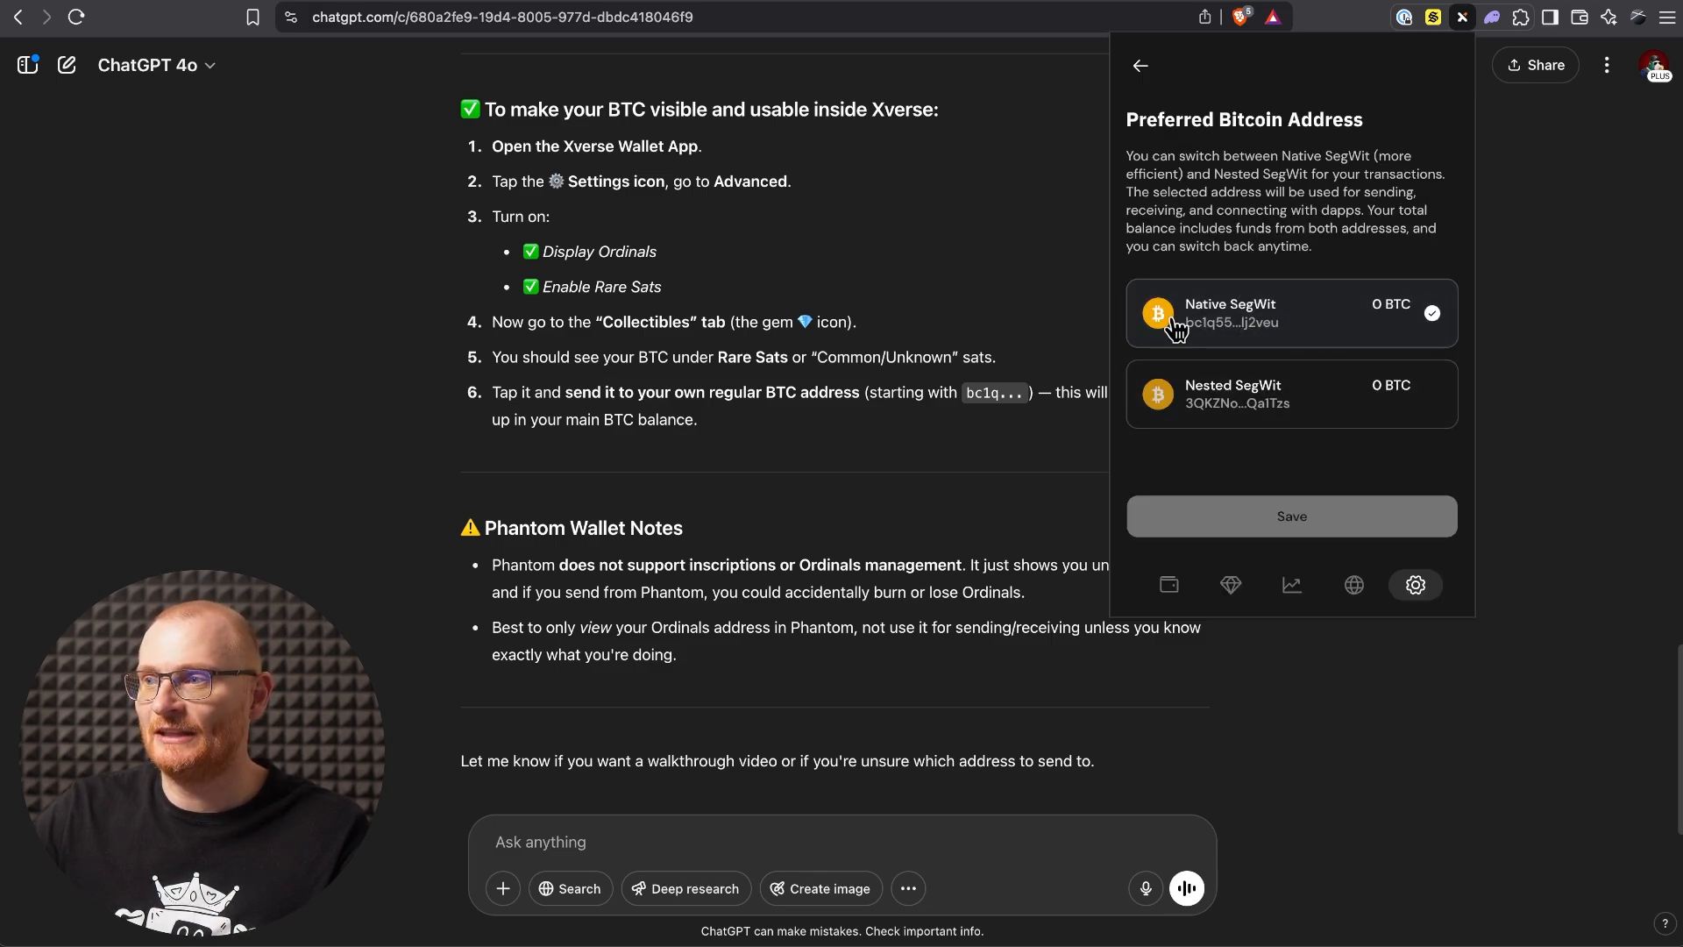
click(1141, 67)
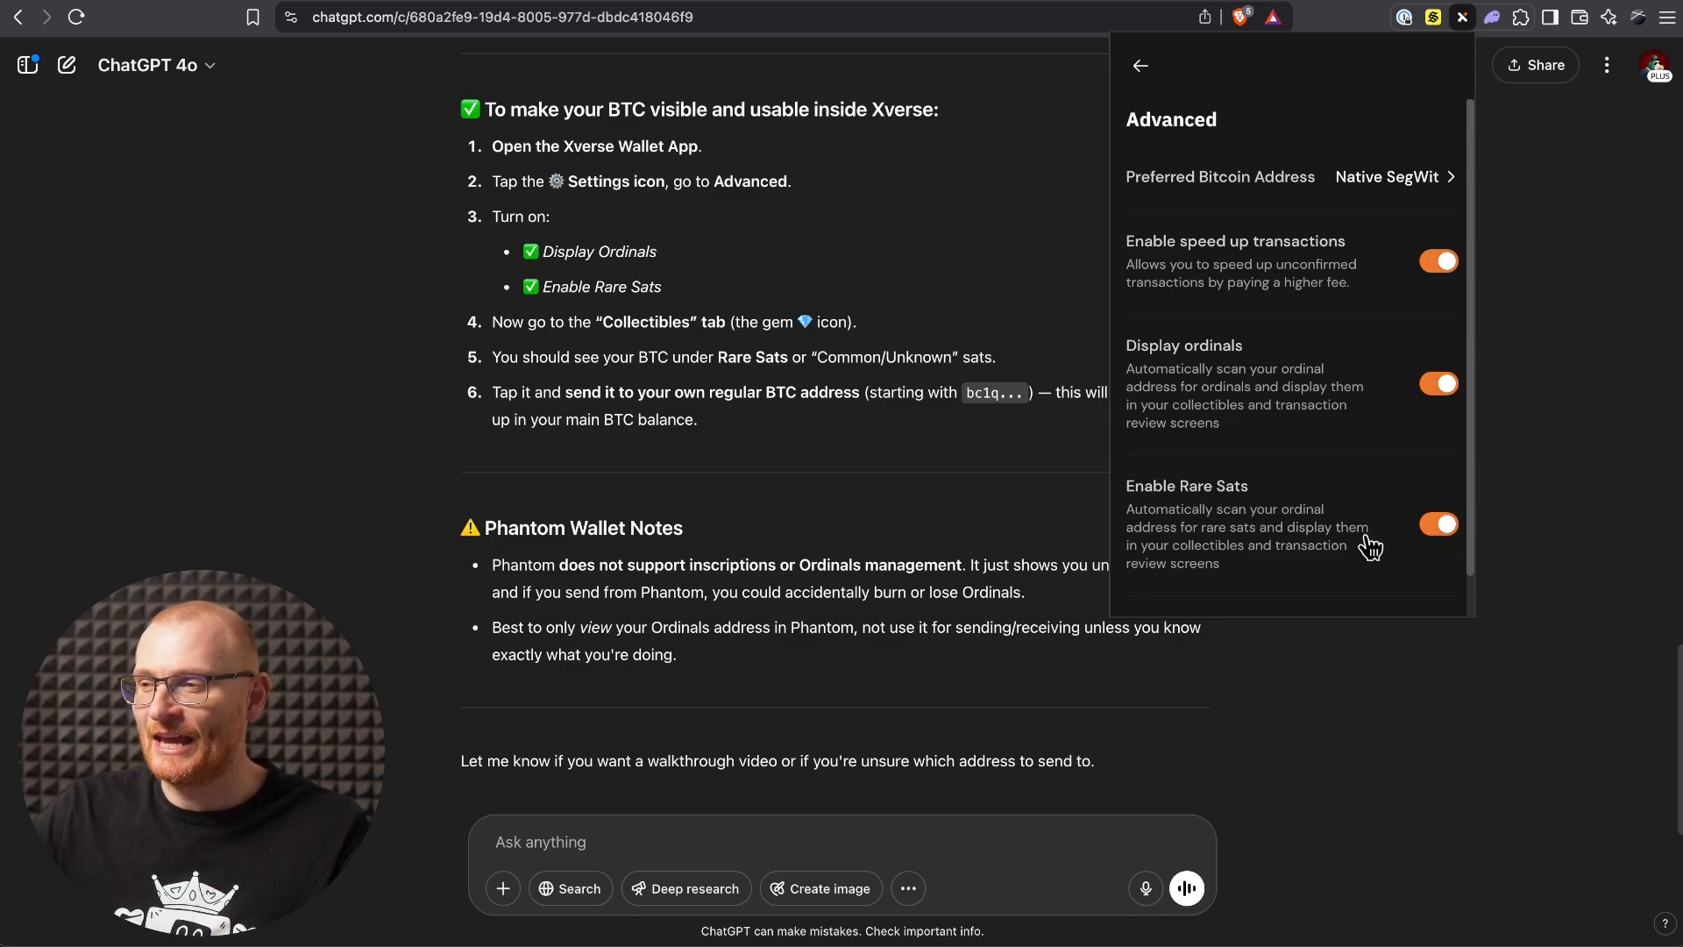
scroll(1367, 539, down, 1)
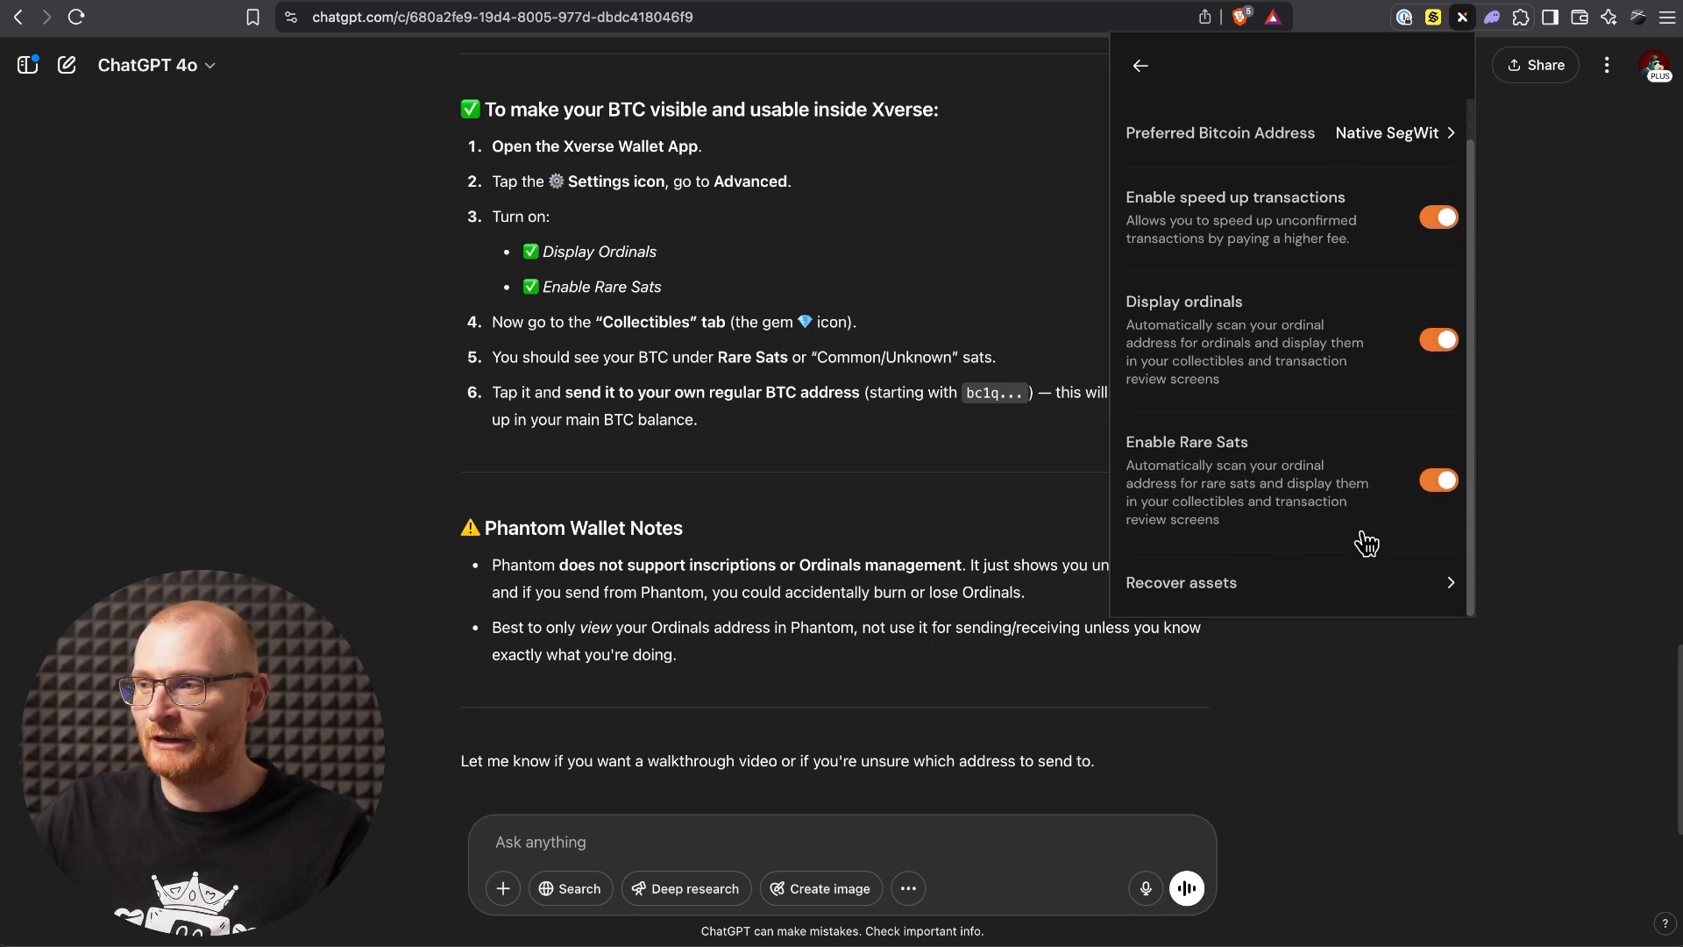
click(1141, 66)
click(1171, 584)
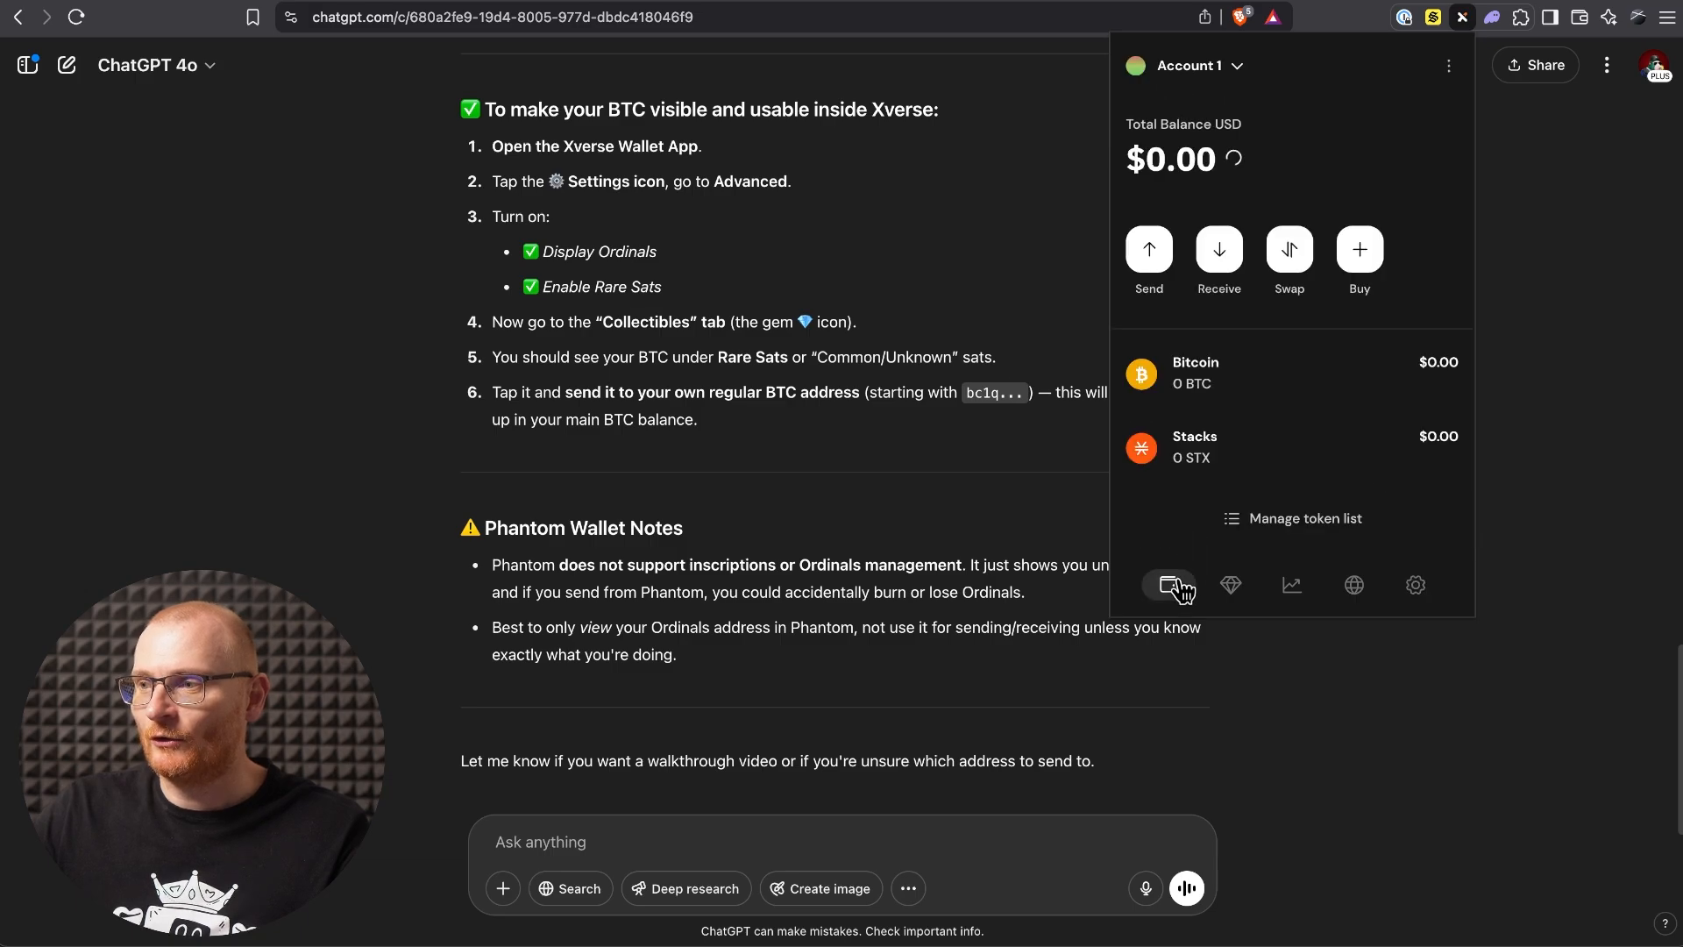
Step: Open the bundle listed under Rare Sats in Xverse's Collectibles
click(1240, 591)
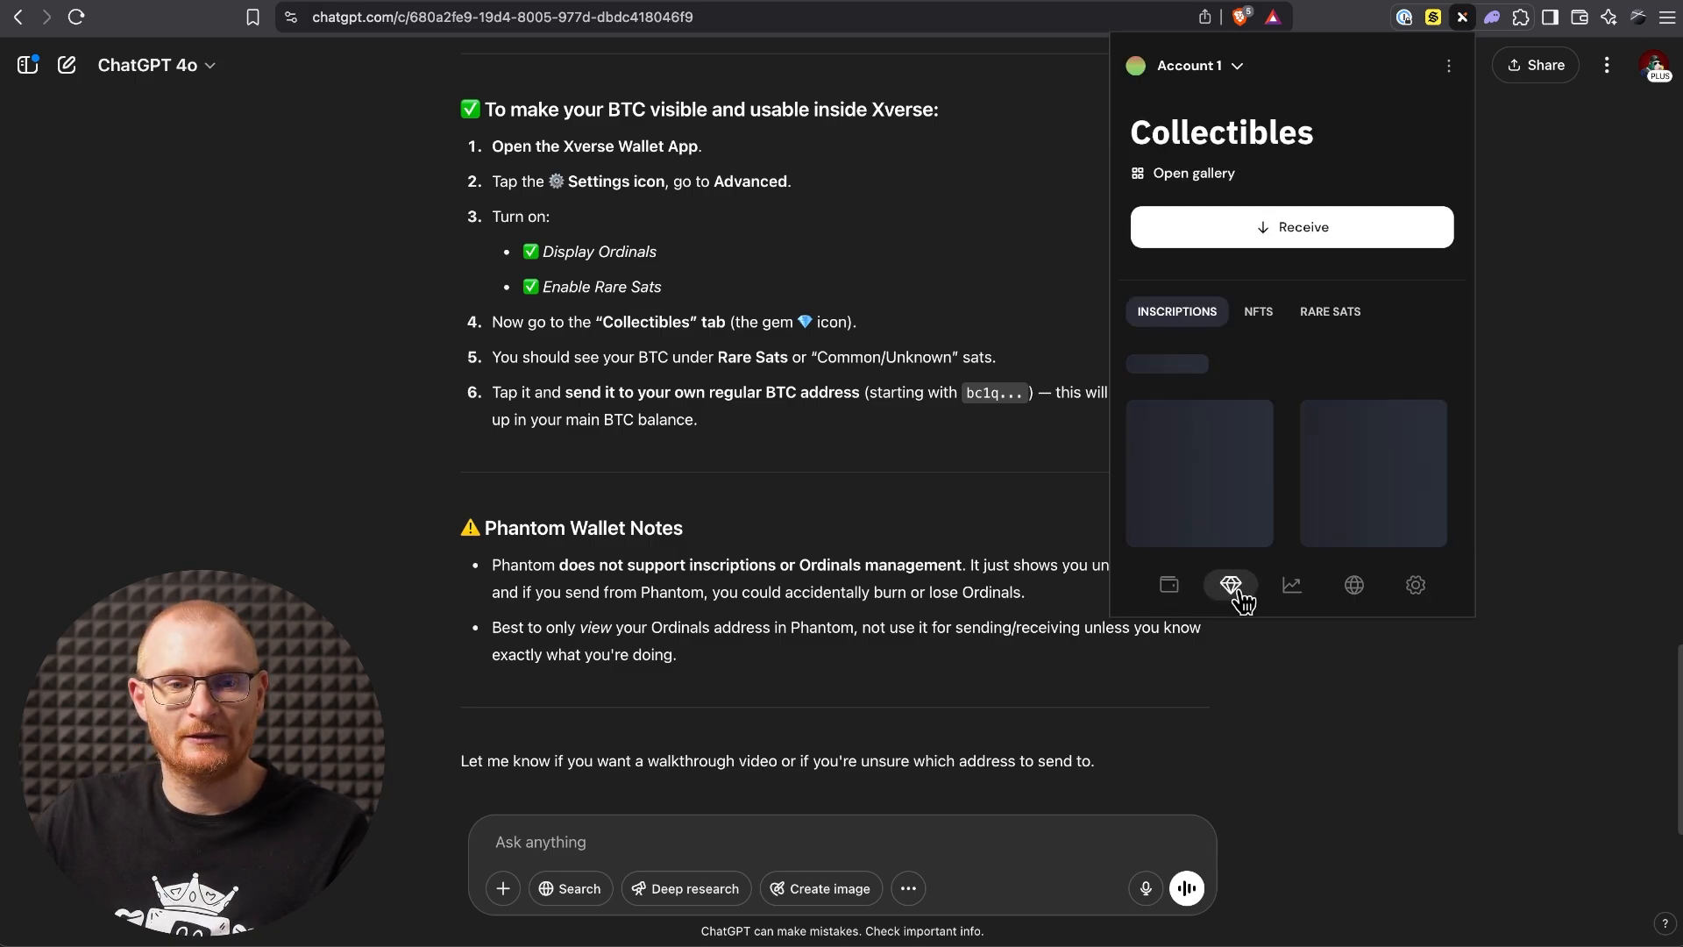
click(1336, 319)
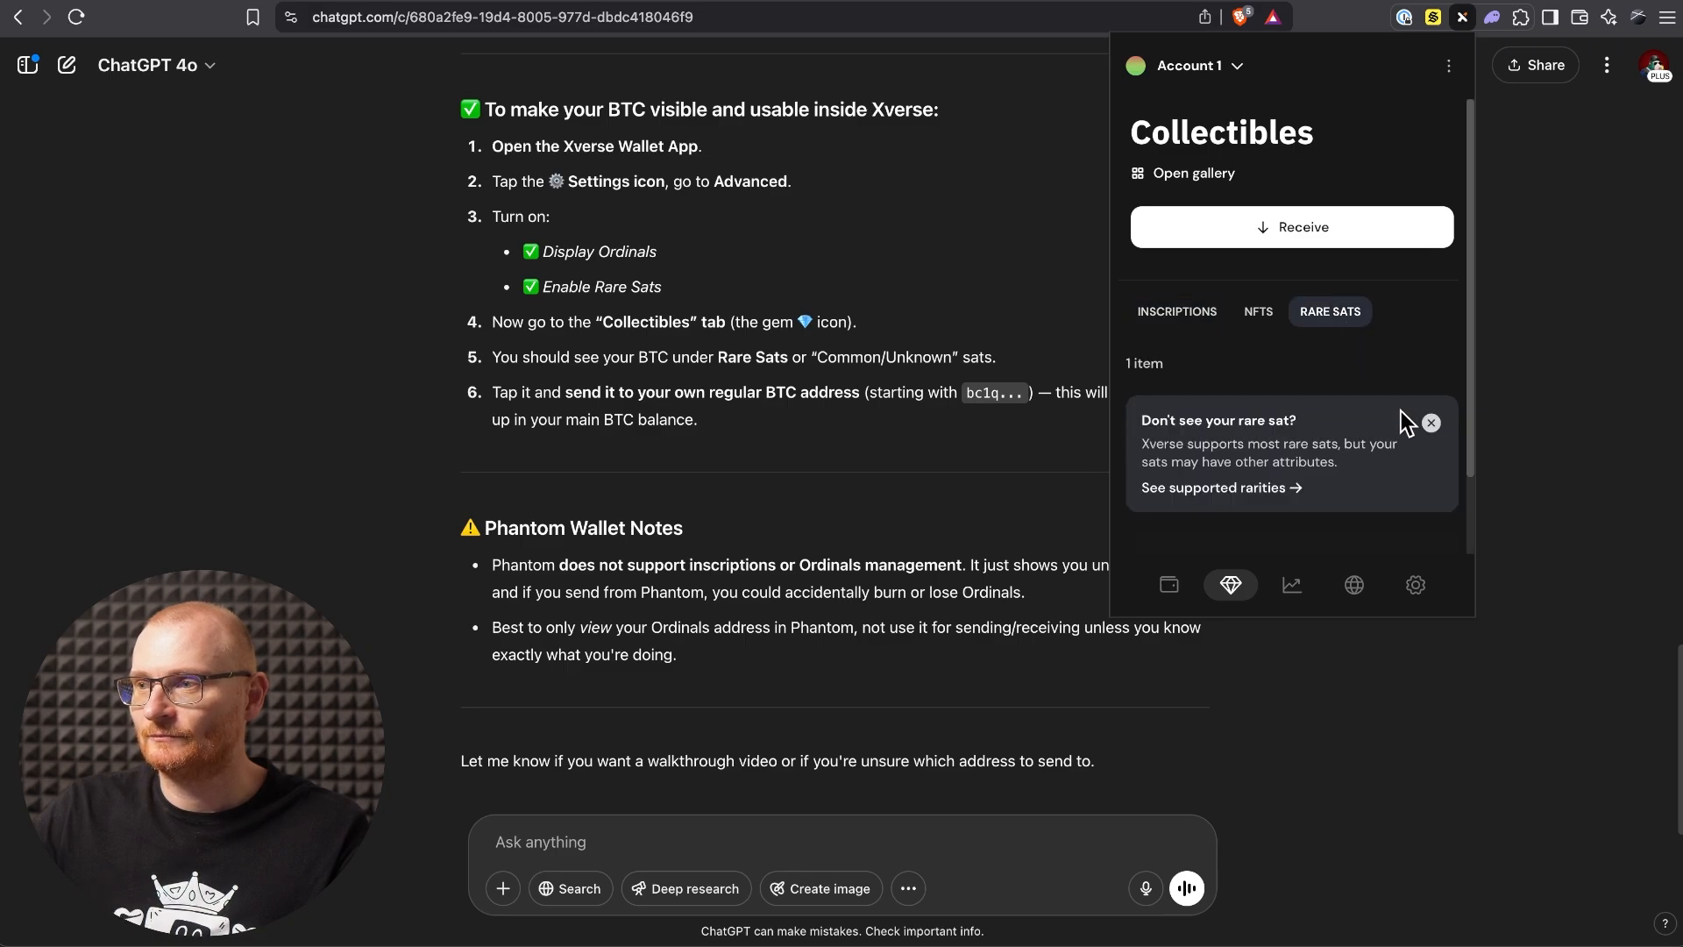
scroll(1224, 391, down, 1)
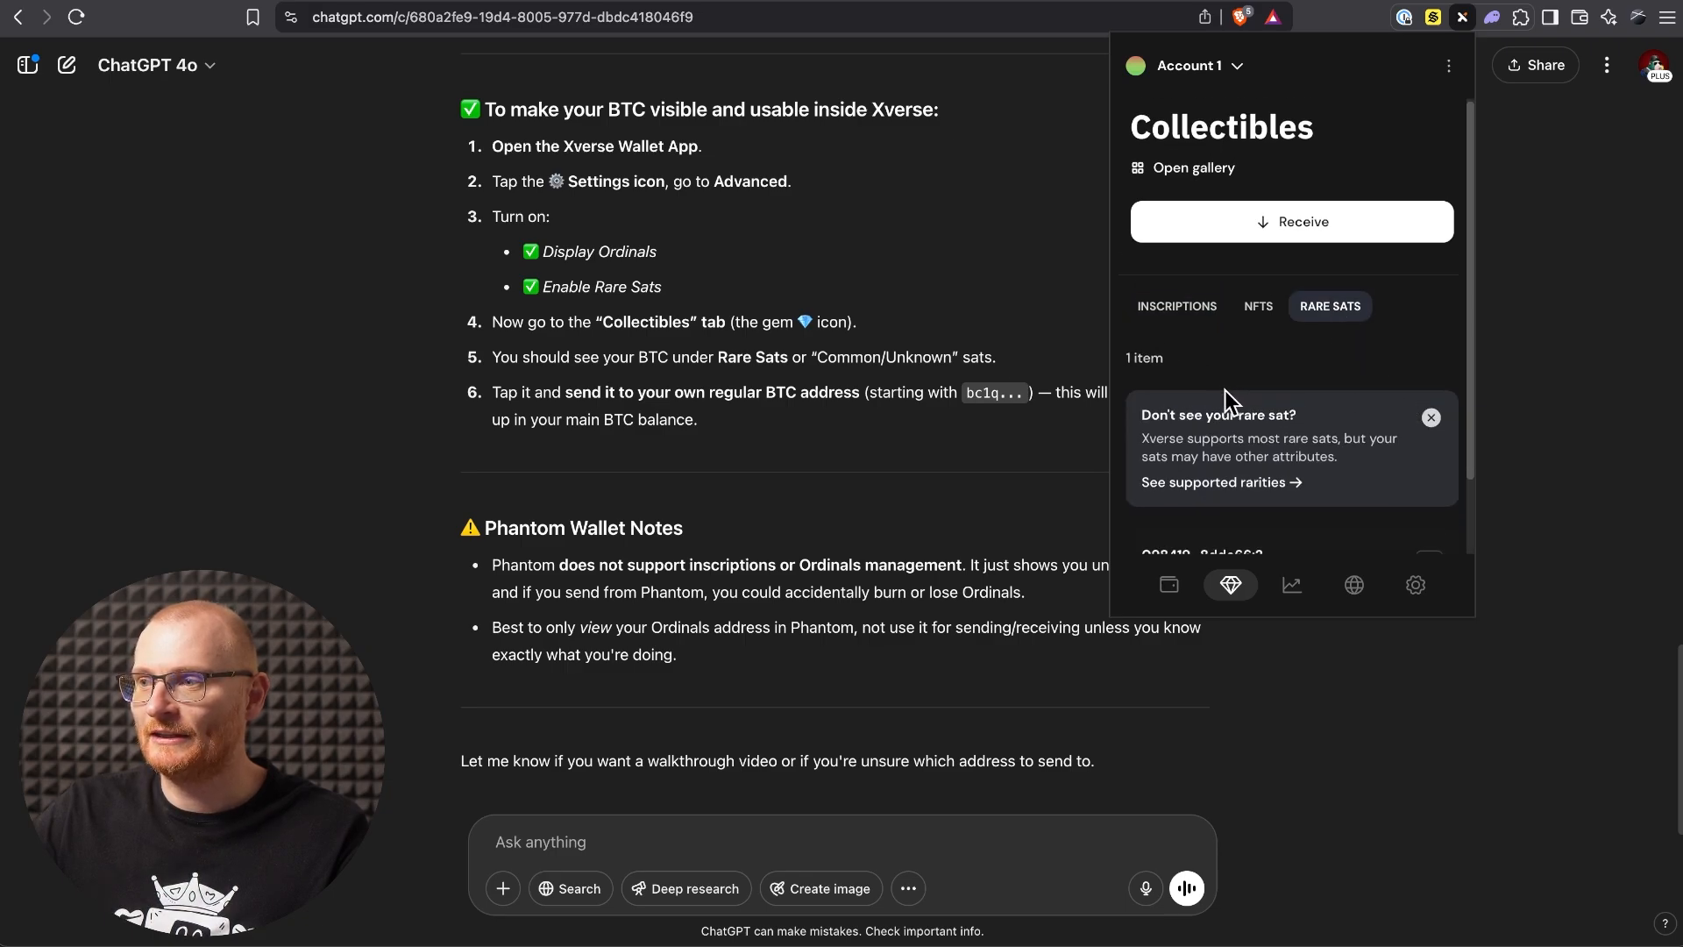
scroll(1224, 391, down, 2)
click(1297, 482)
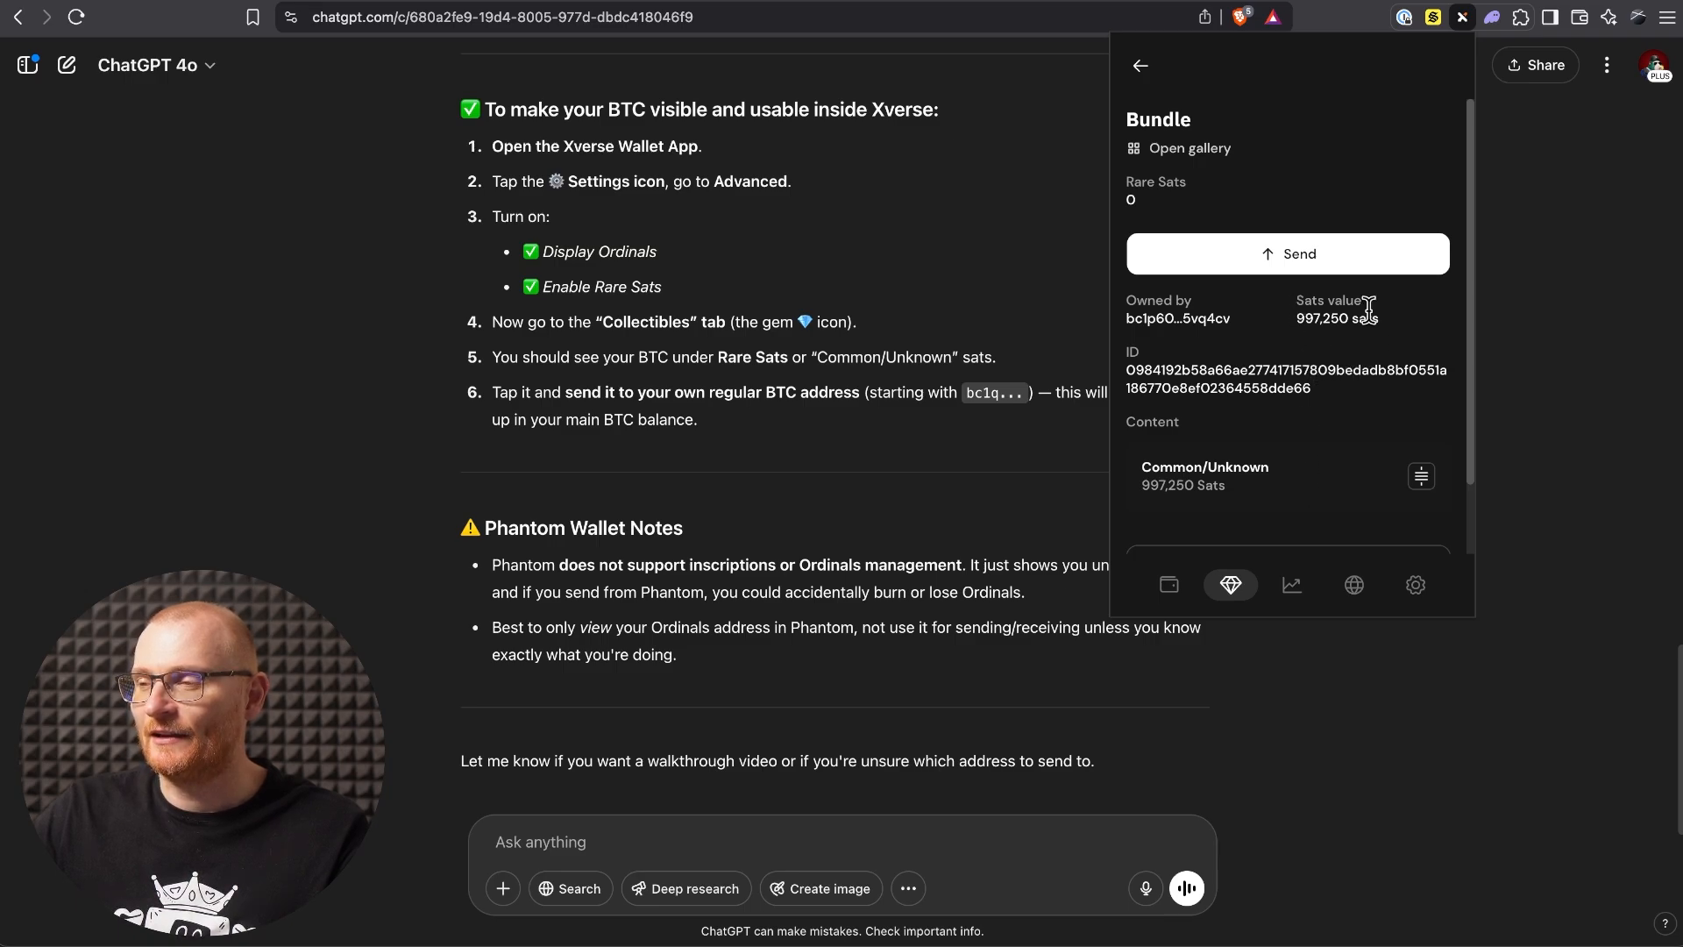
click(1322, 255)
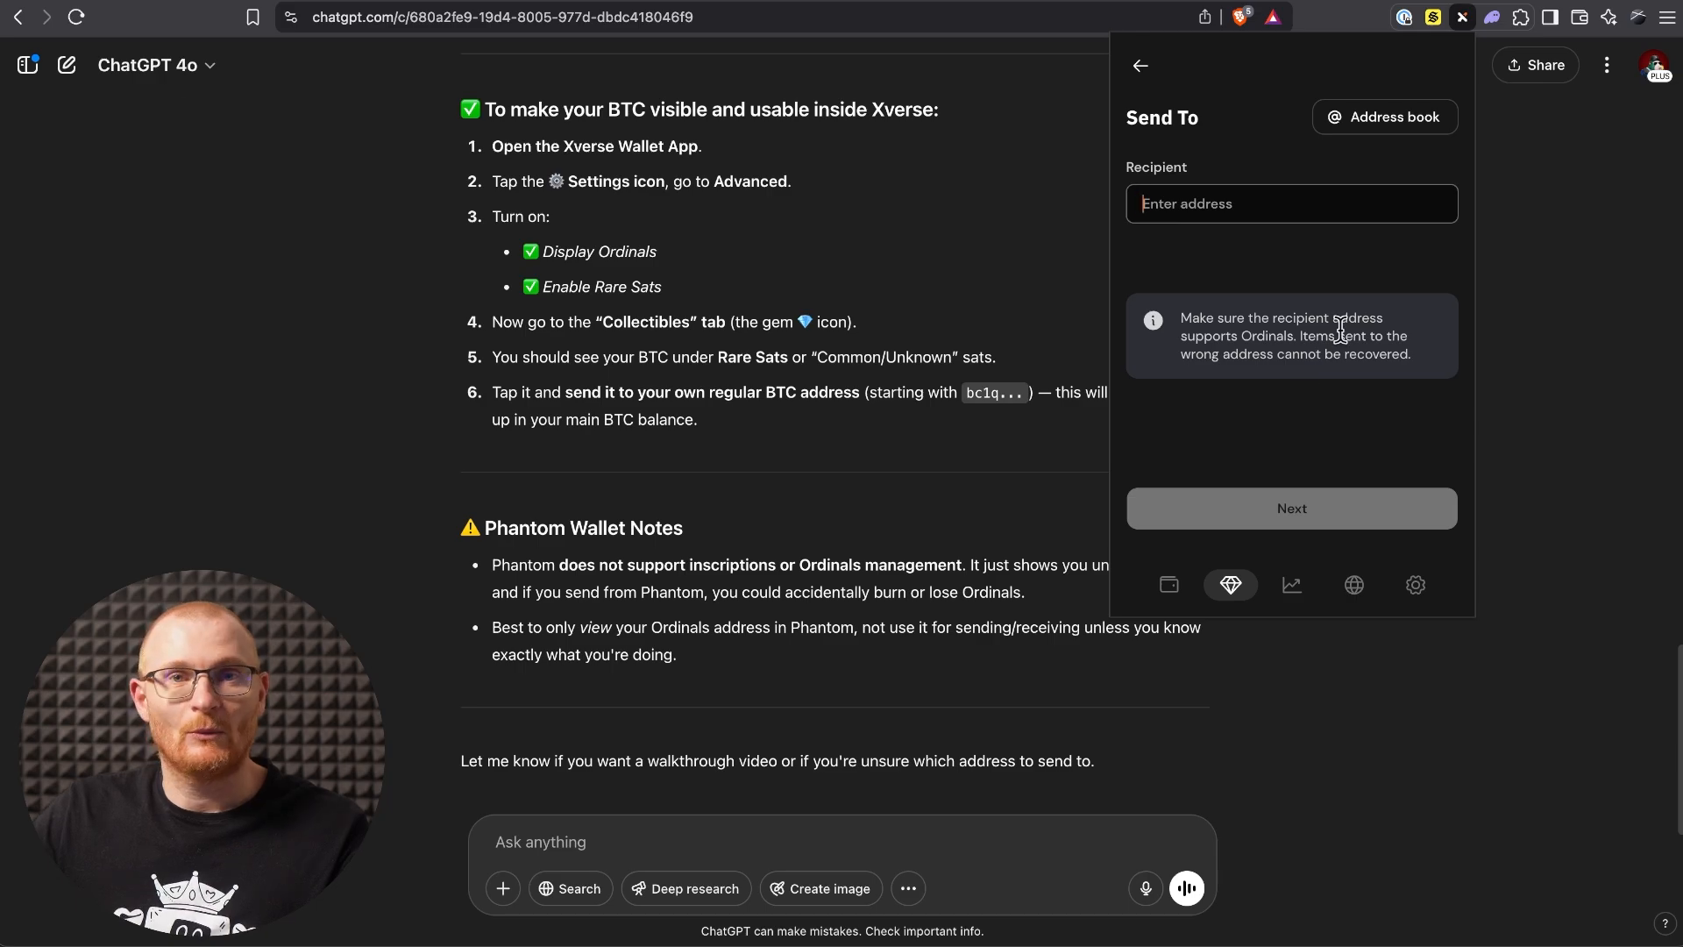
click(1275, 219)
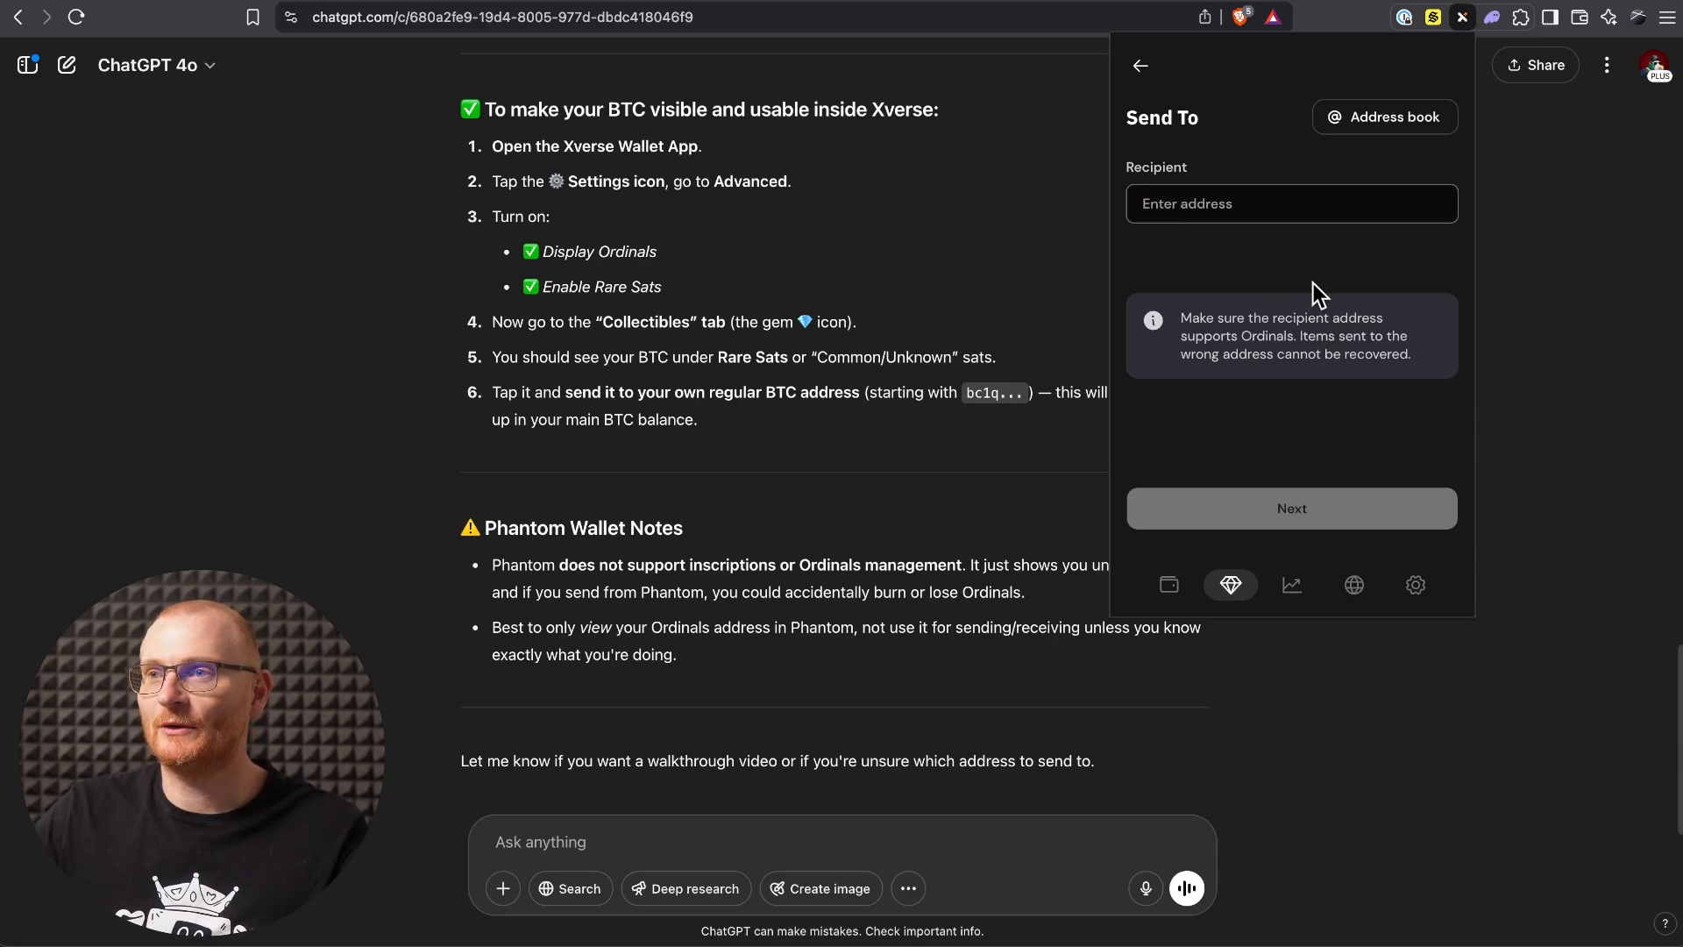
click(1525, 289)
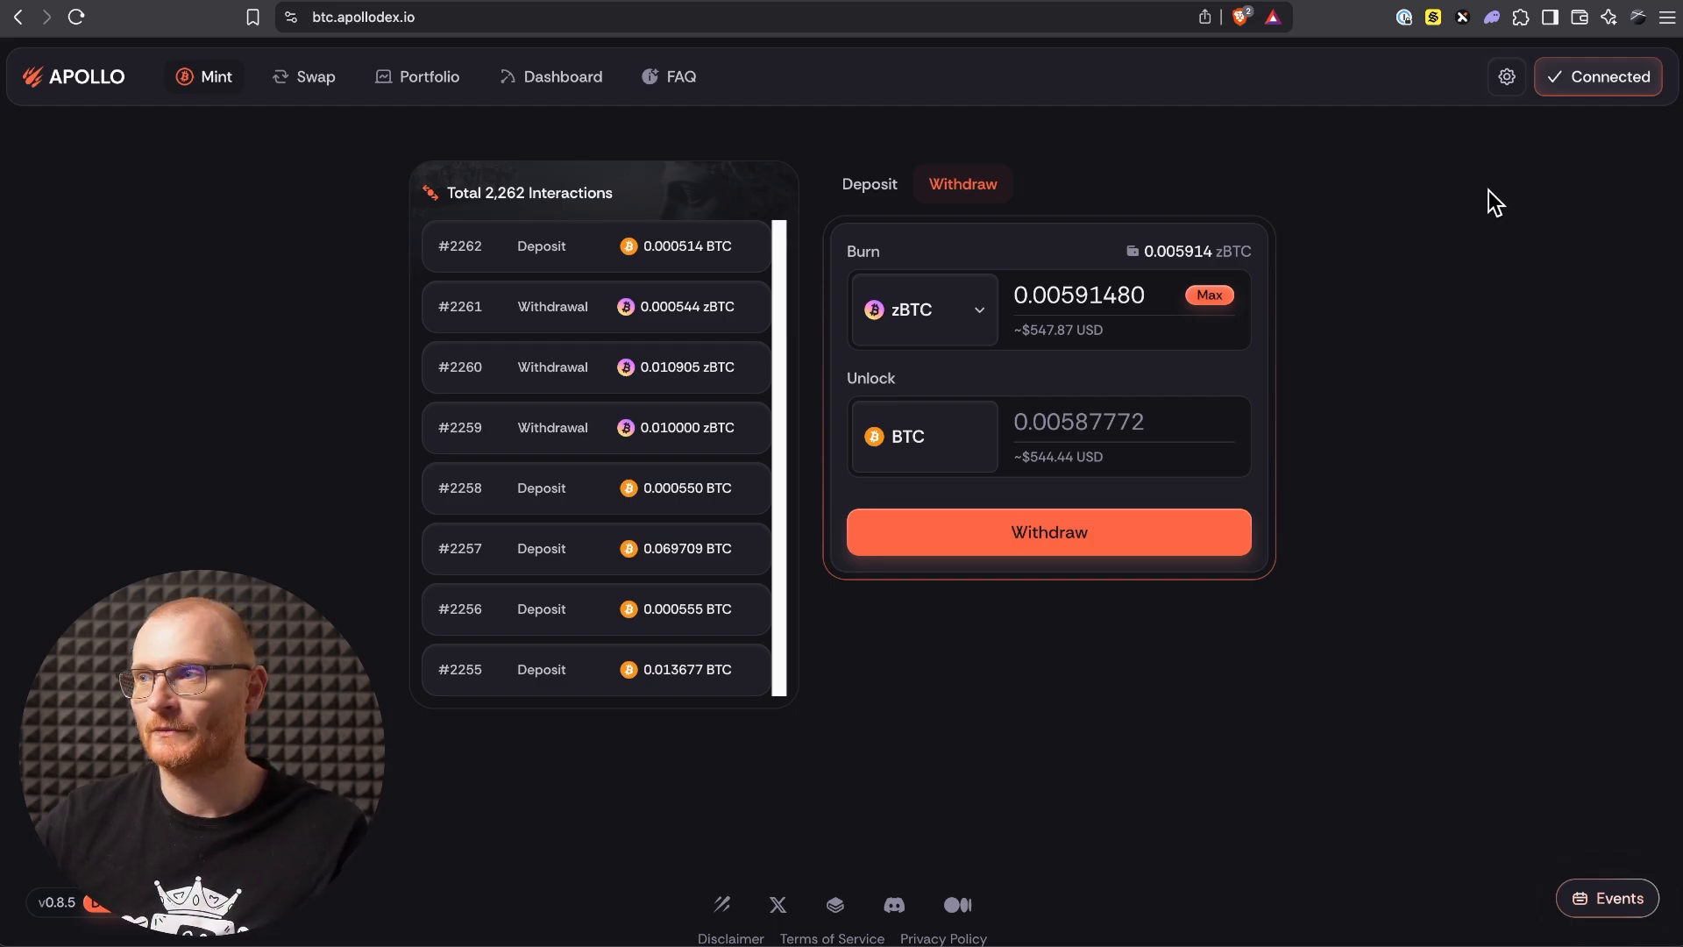
Step: Connect the Xverse wallet to Apollo as the Bitcoin wallet, accepting the request for Account 1's ordinal address
click(1567, 88)
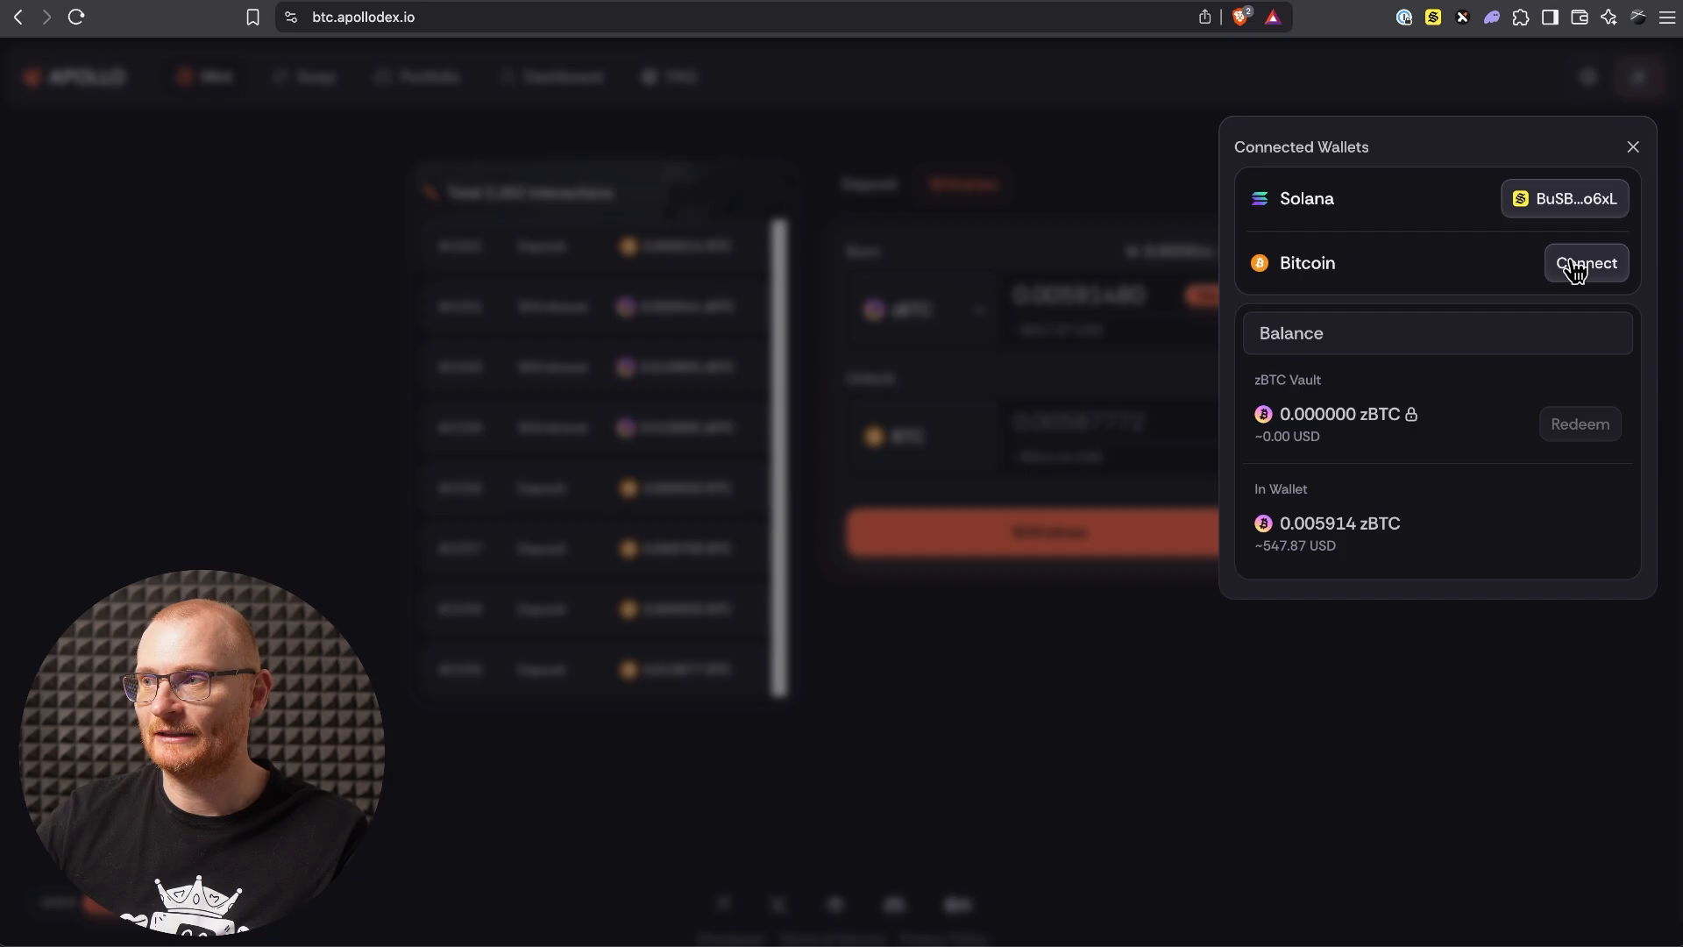
click(1573, 259)
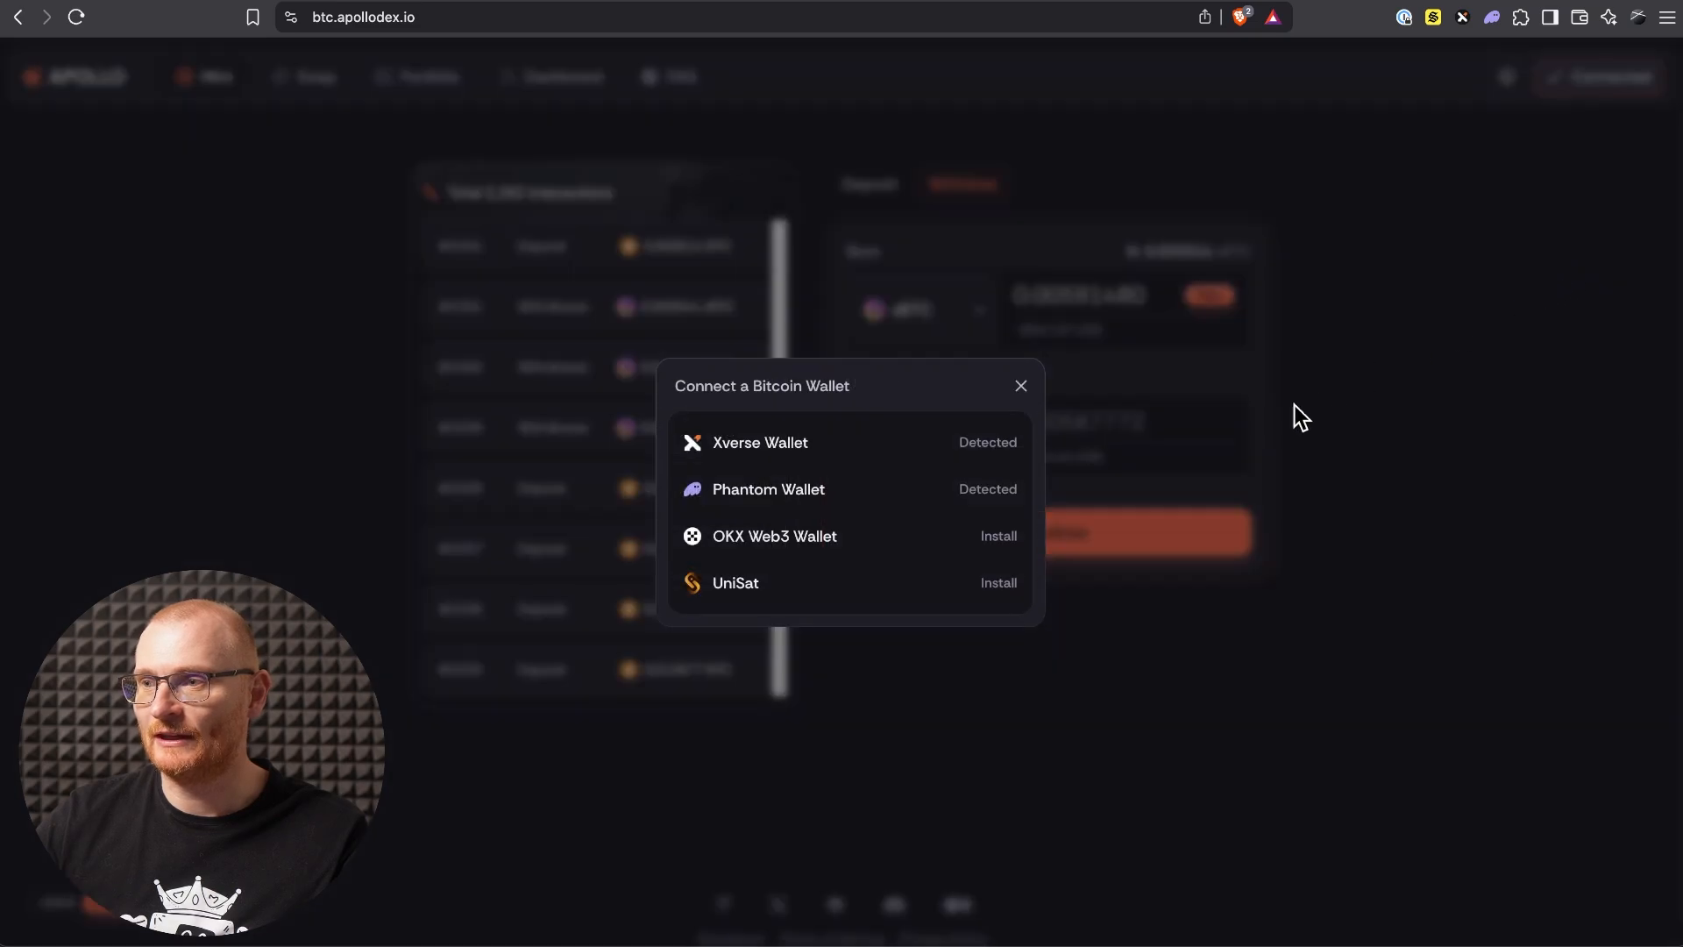
click(830, 455)
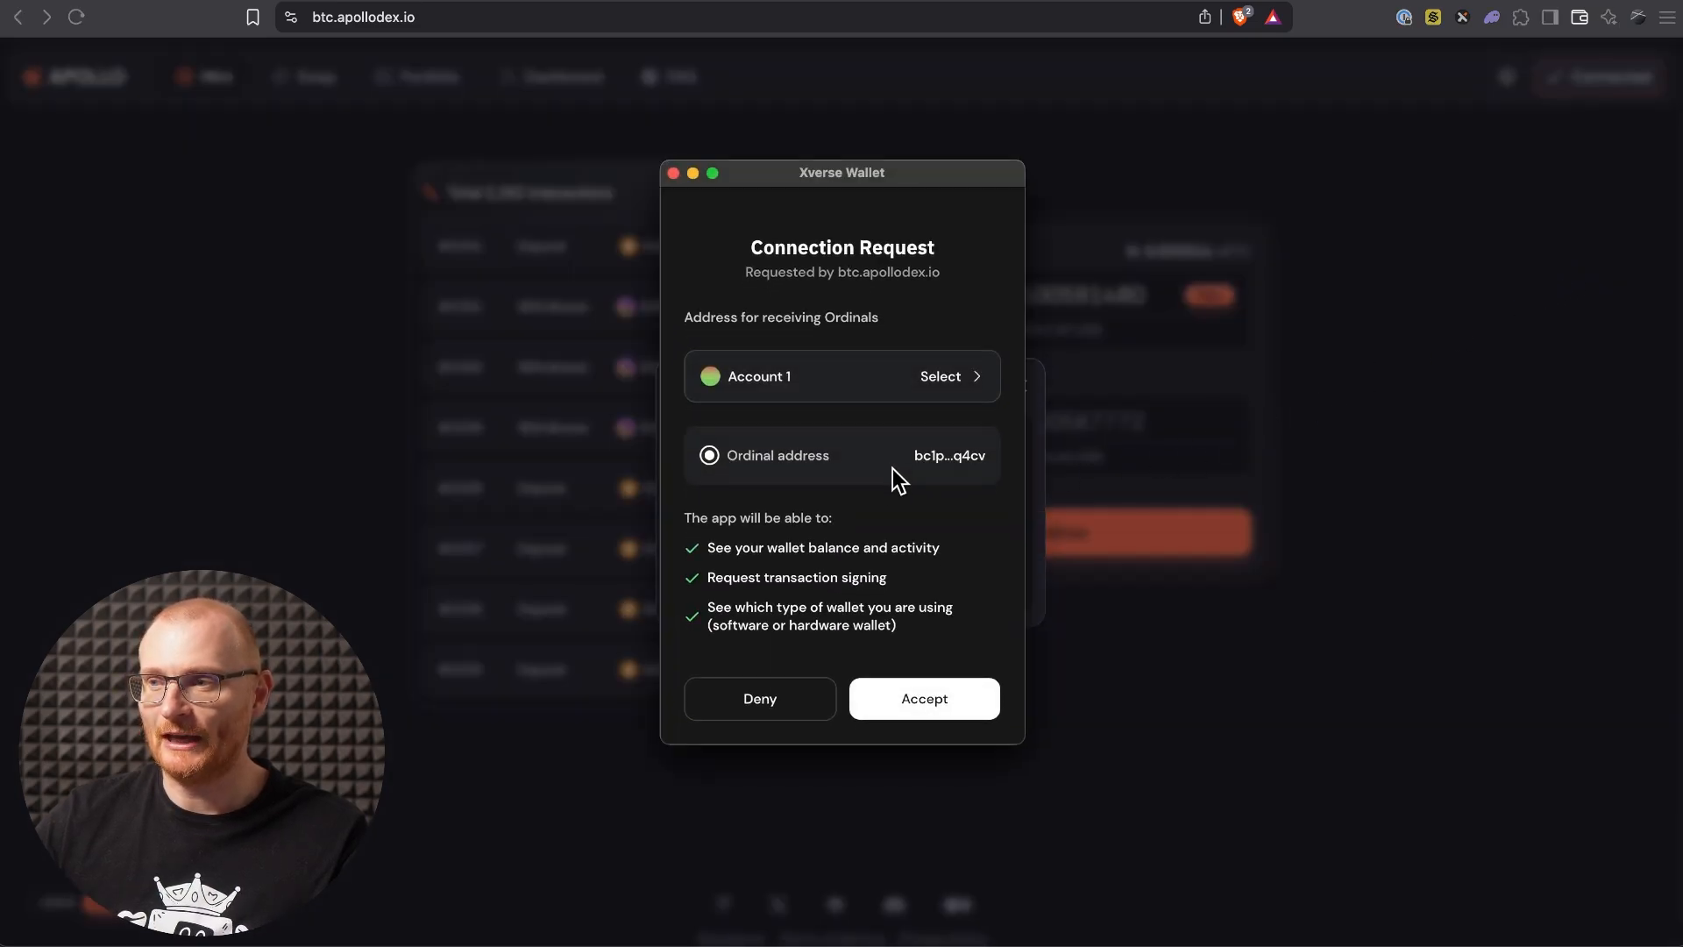
click(966, 697)
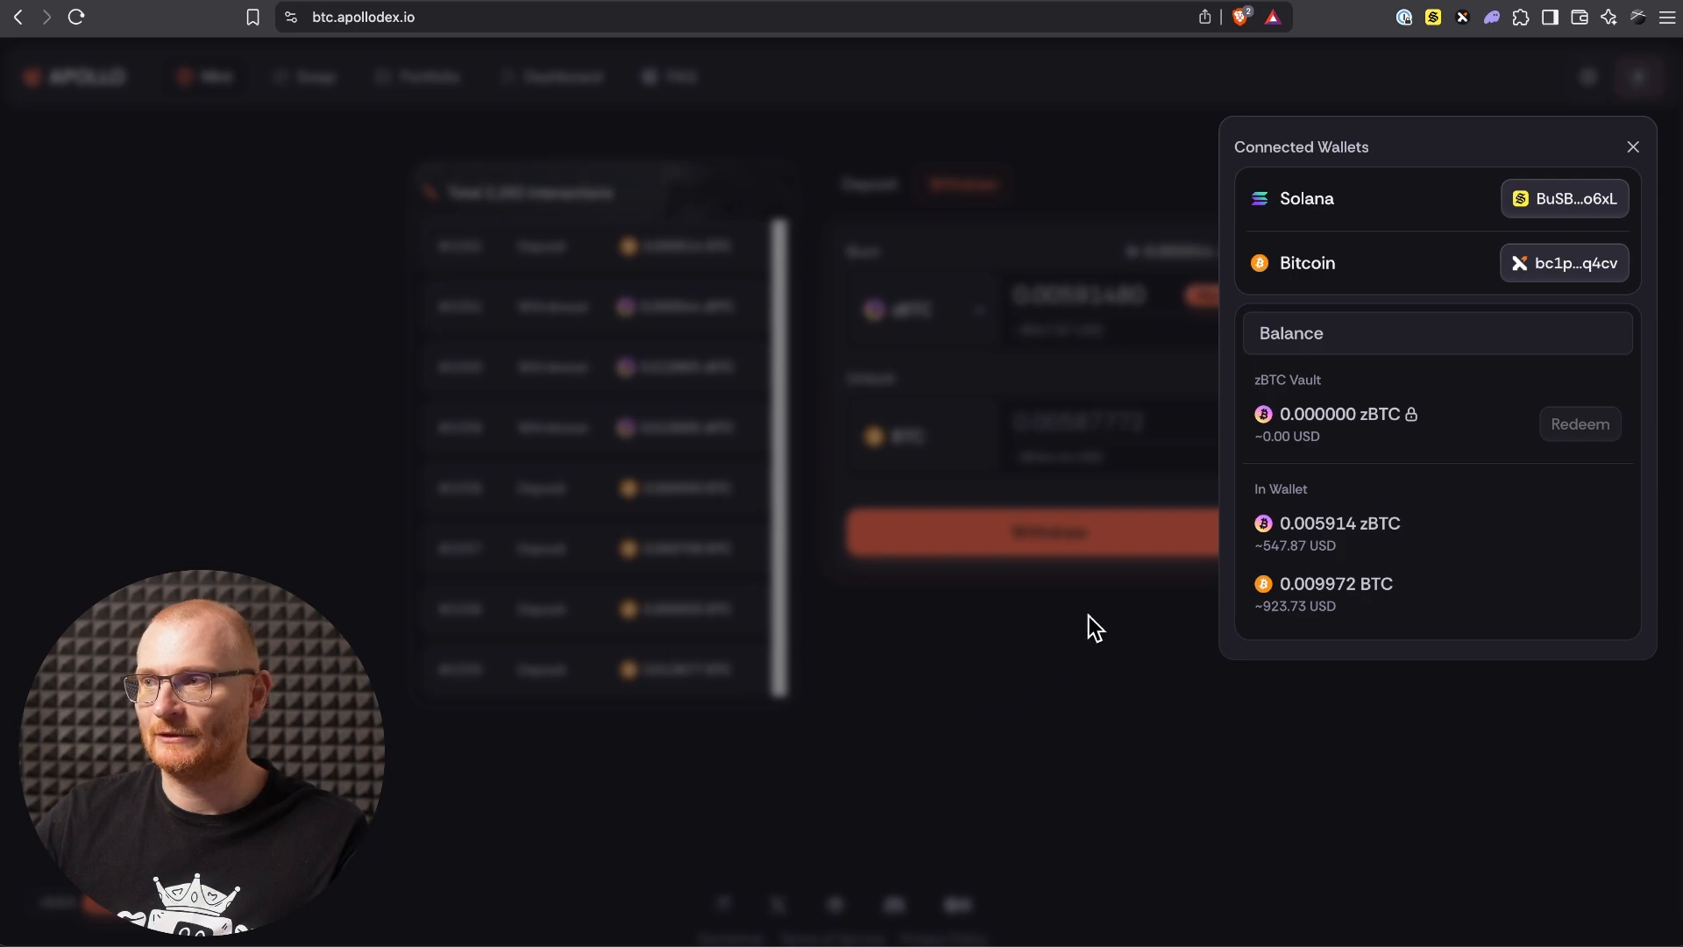
click(1129, 692)
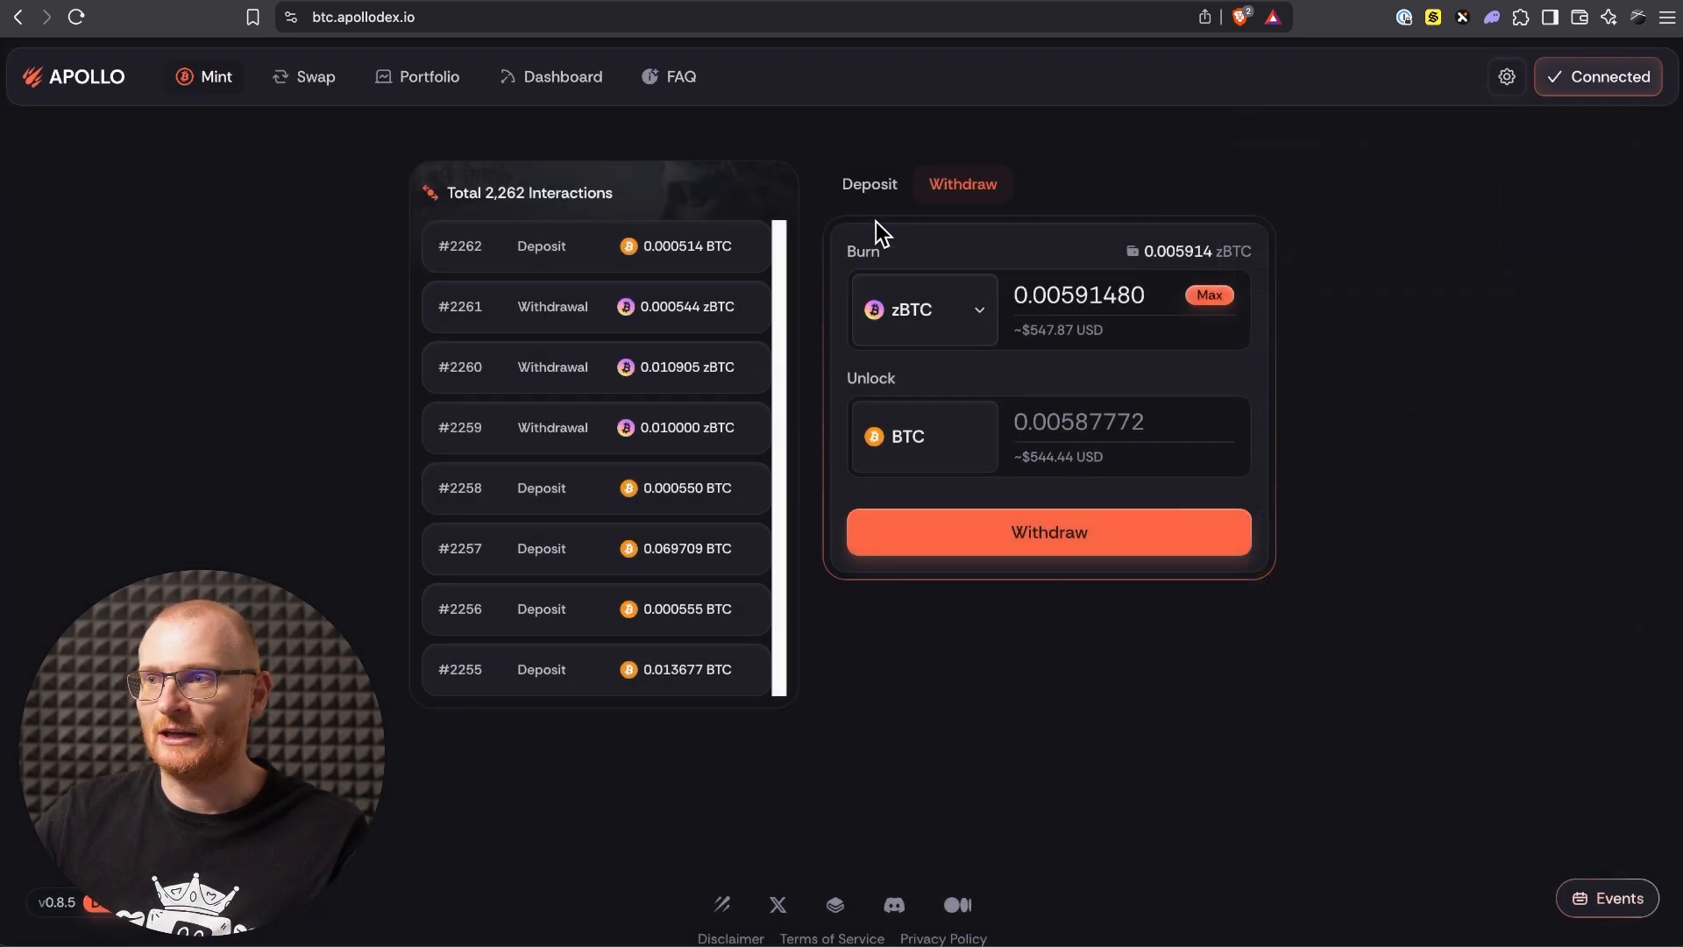
Step: Set up an Apollo deposit that locks 0.0099 BTC to mint zBTC, and submit it
click(877, 200)
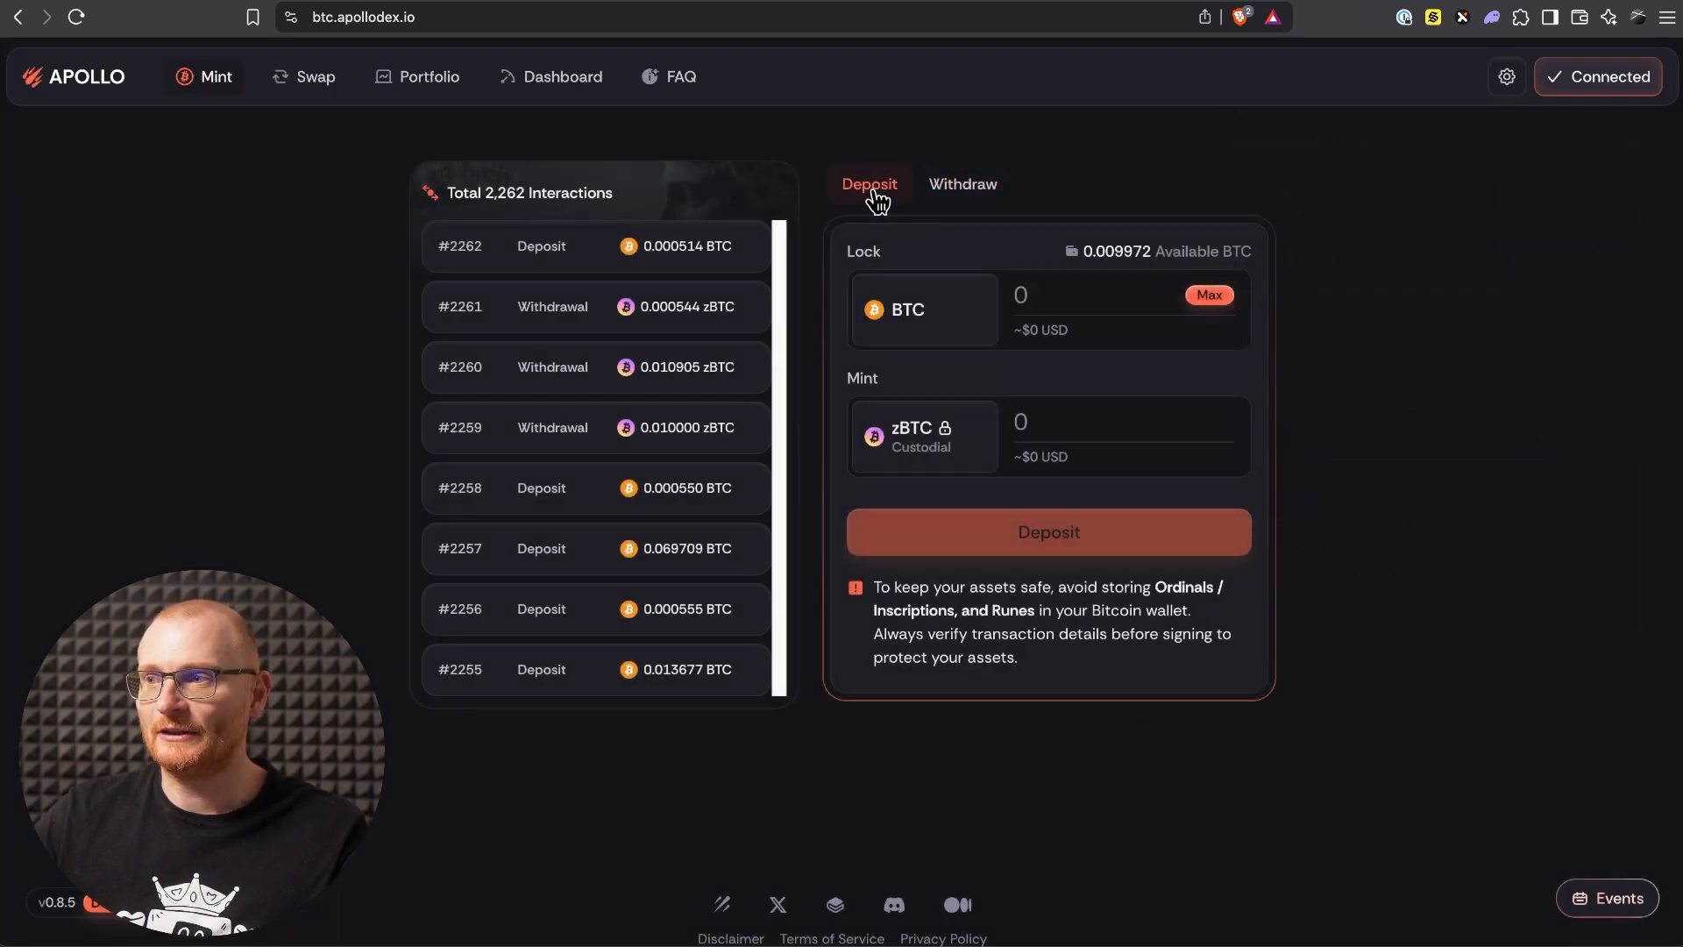
click(1225, 302)
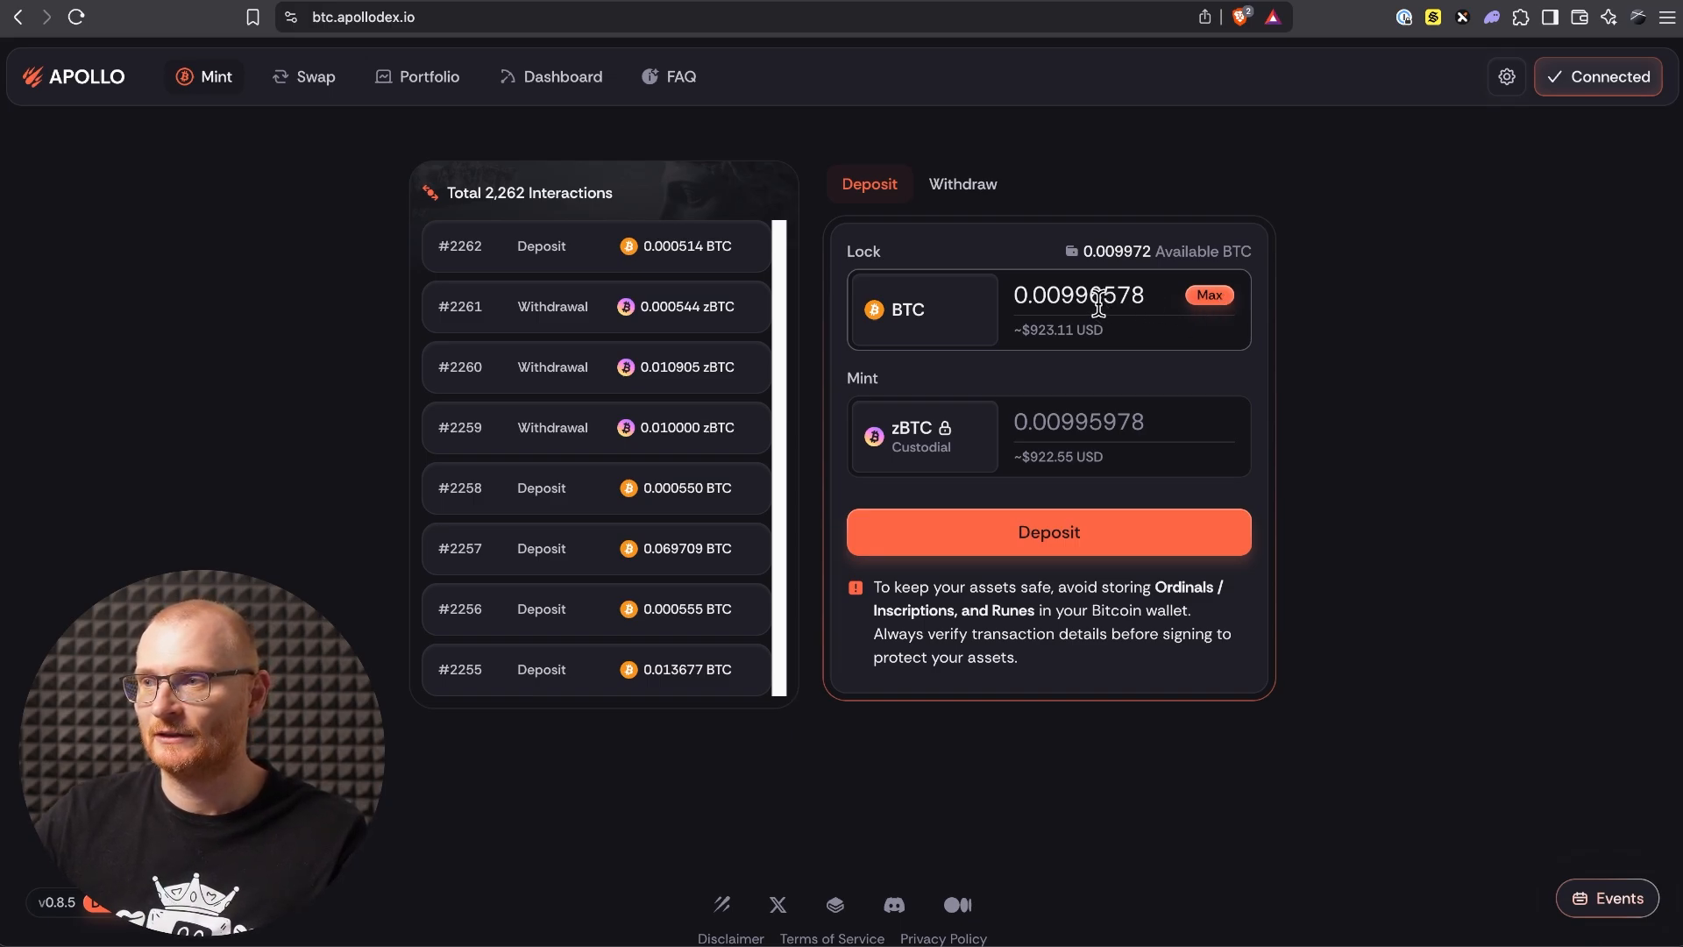
drag(1089, 299, 1216, 307)
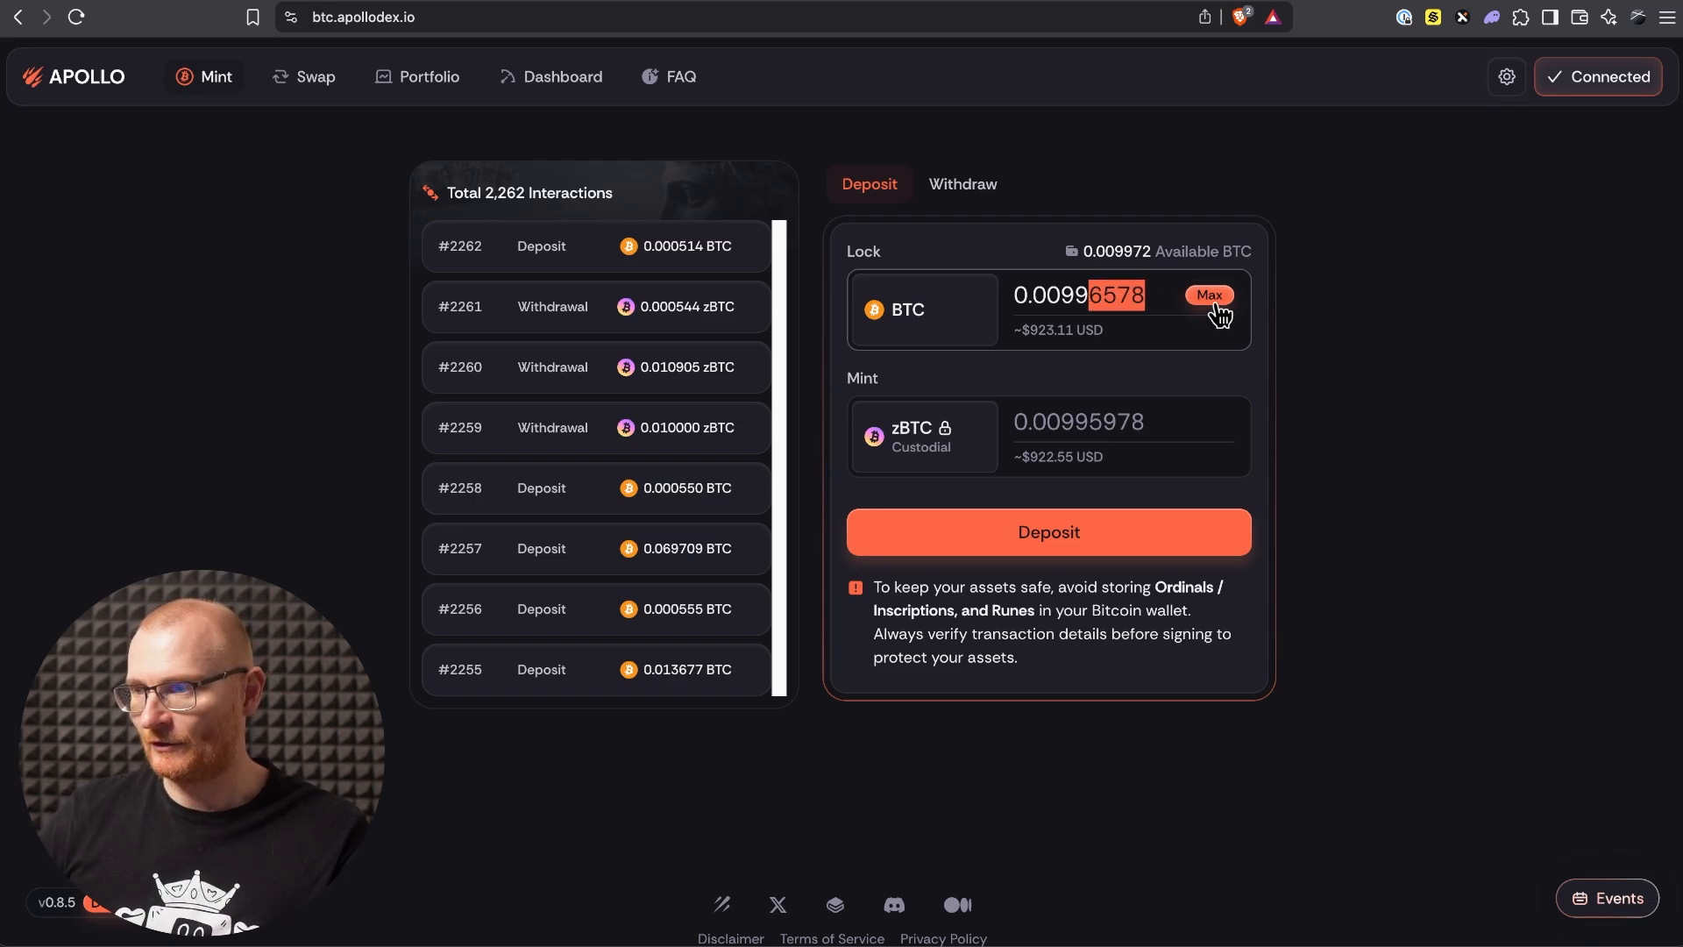
key(BackSpace)
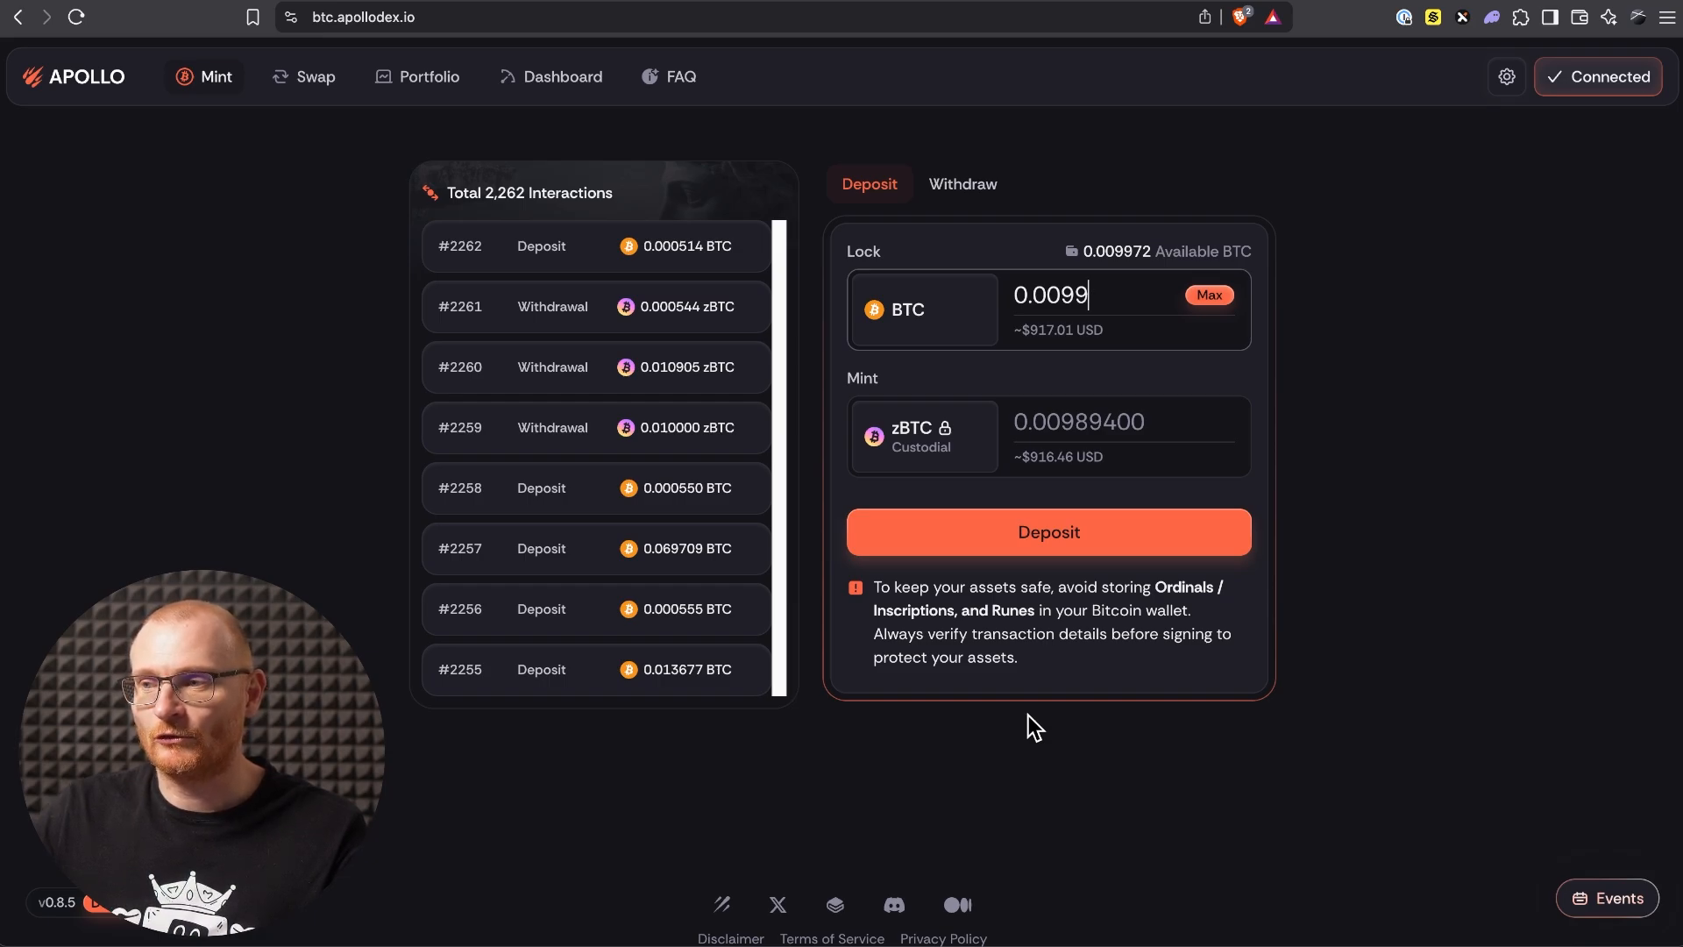
click(1082, 524)
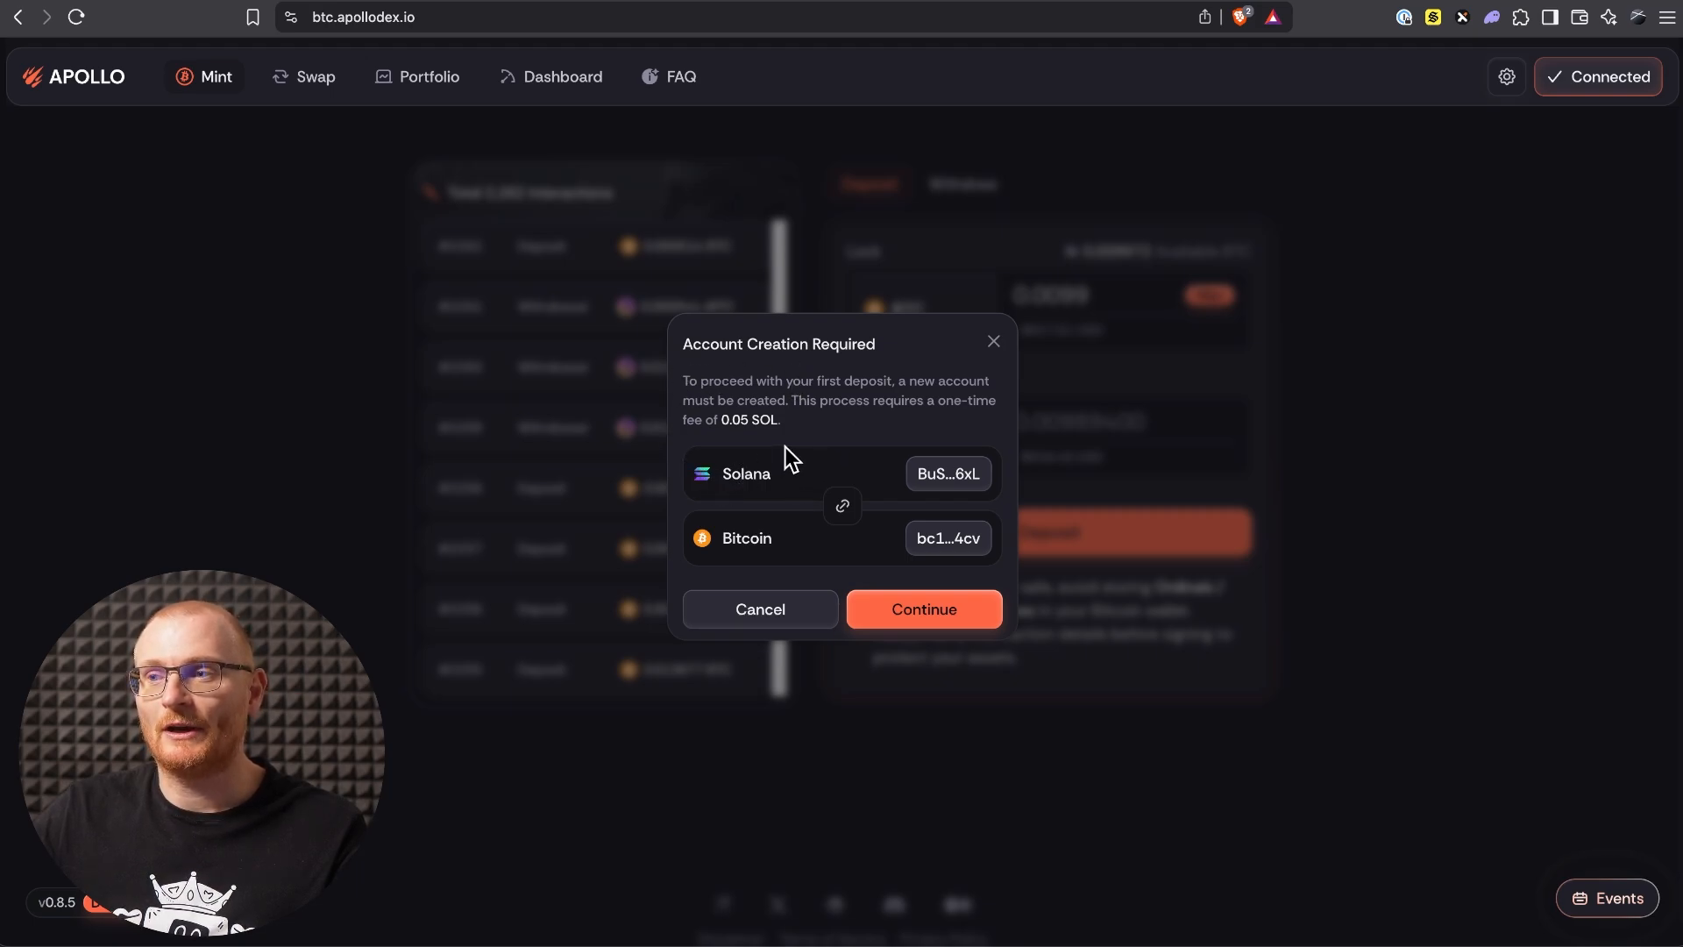
Step: Approve the one-time 0.05 SOL account creation fee, accept the APOLLO disclaimer and confirm the deposit
click(912, 619)
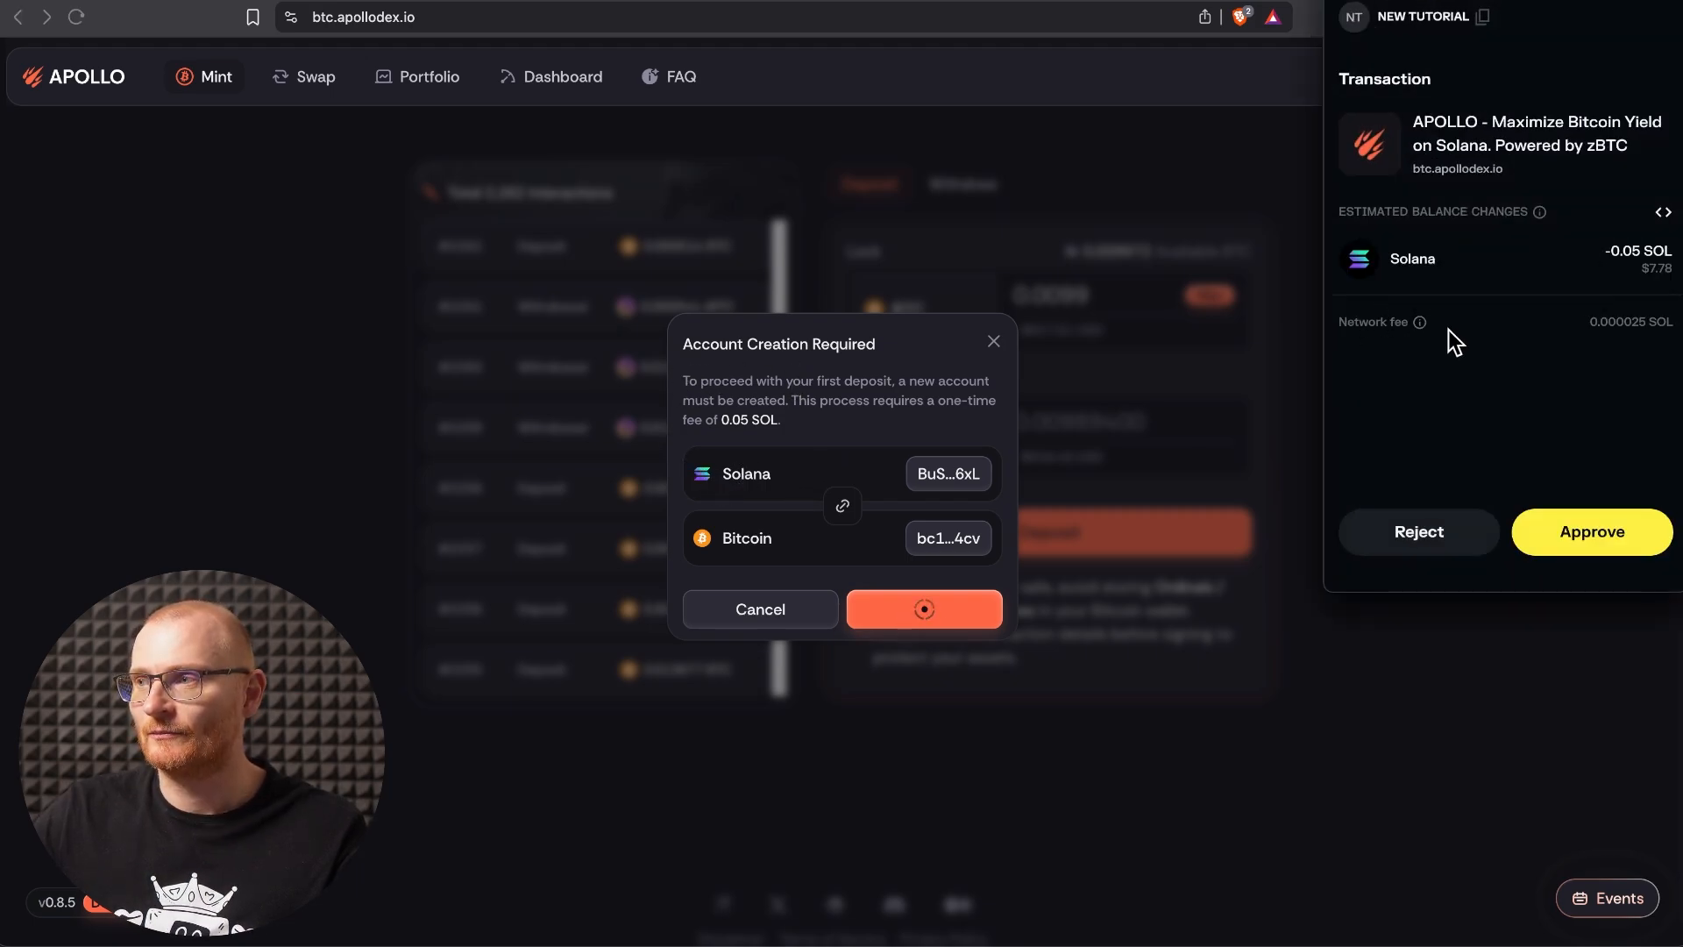
click(1604, 544)
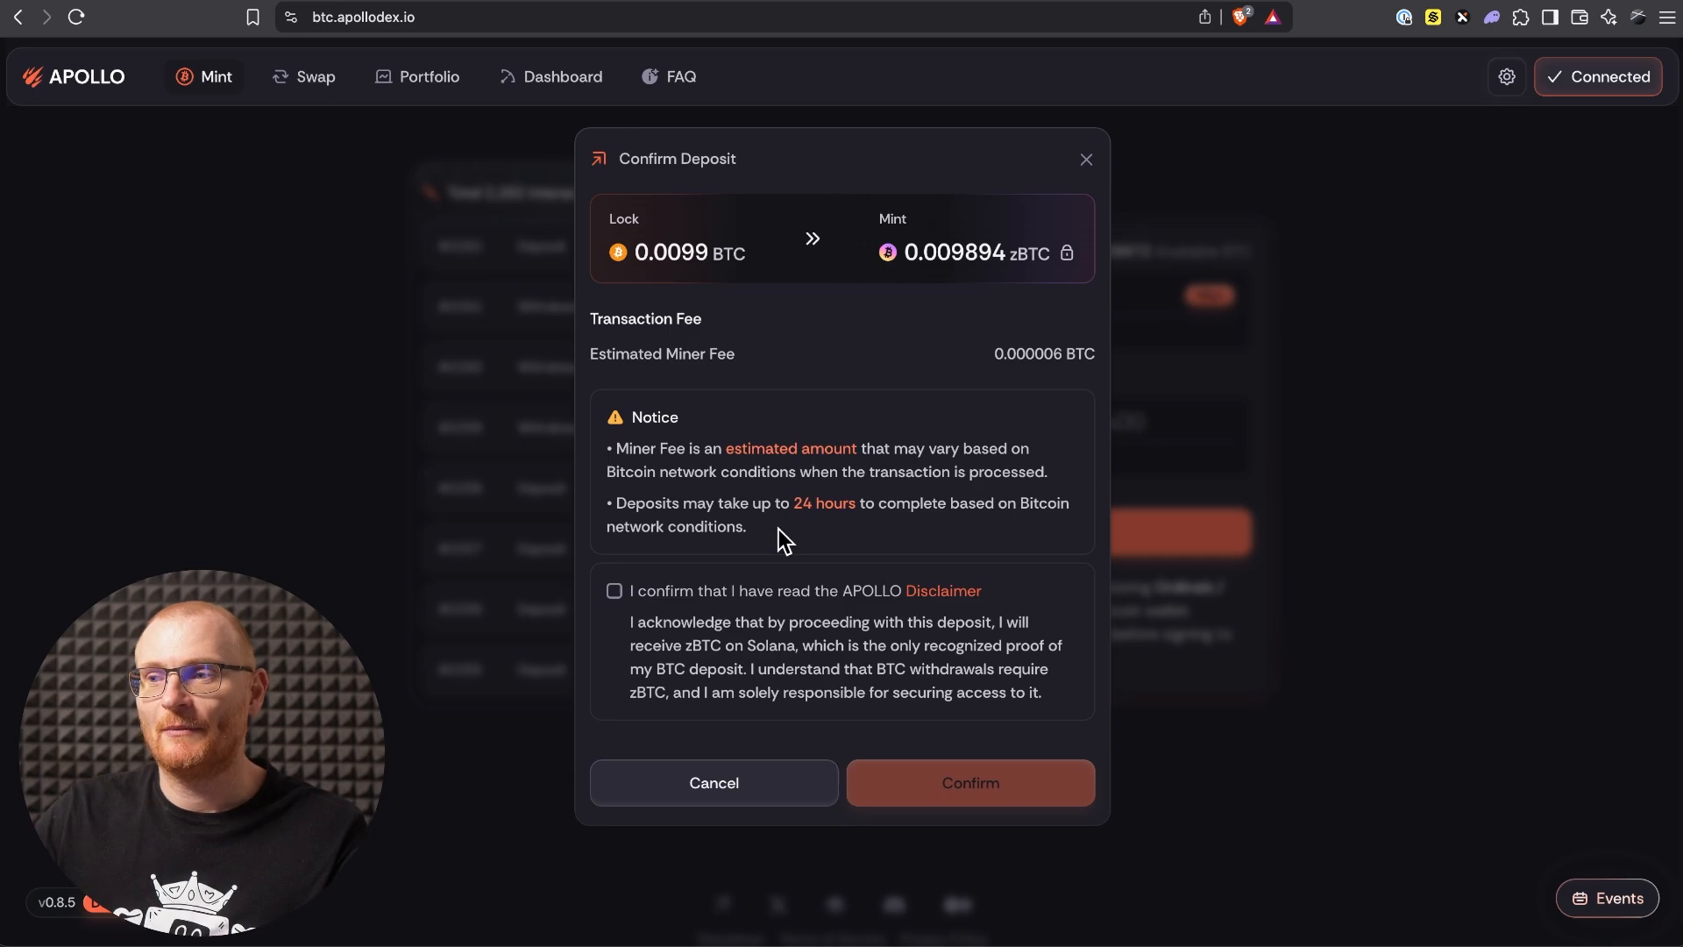
click(615, 592)
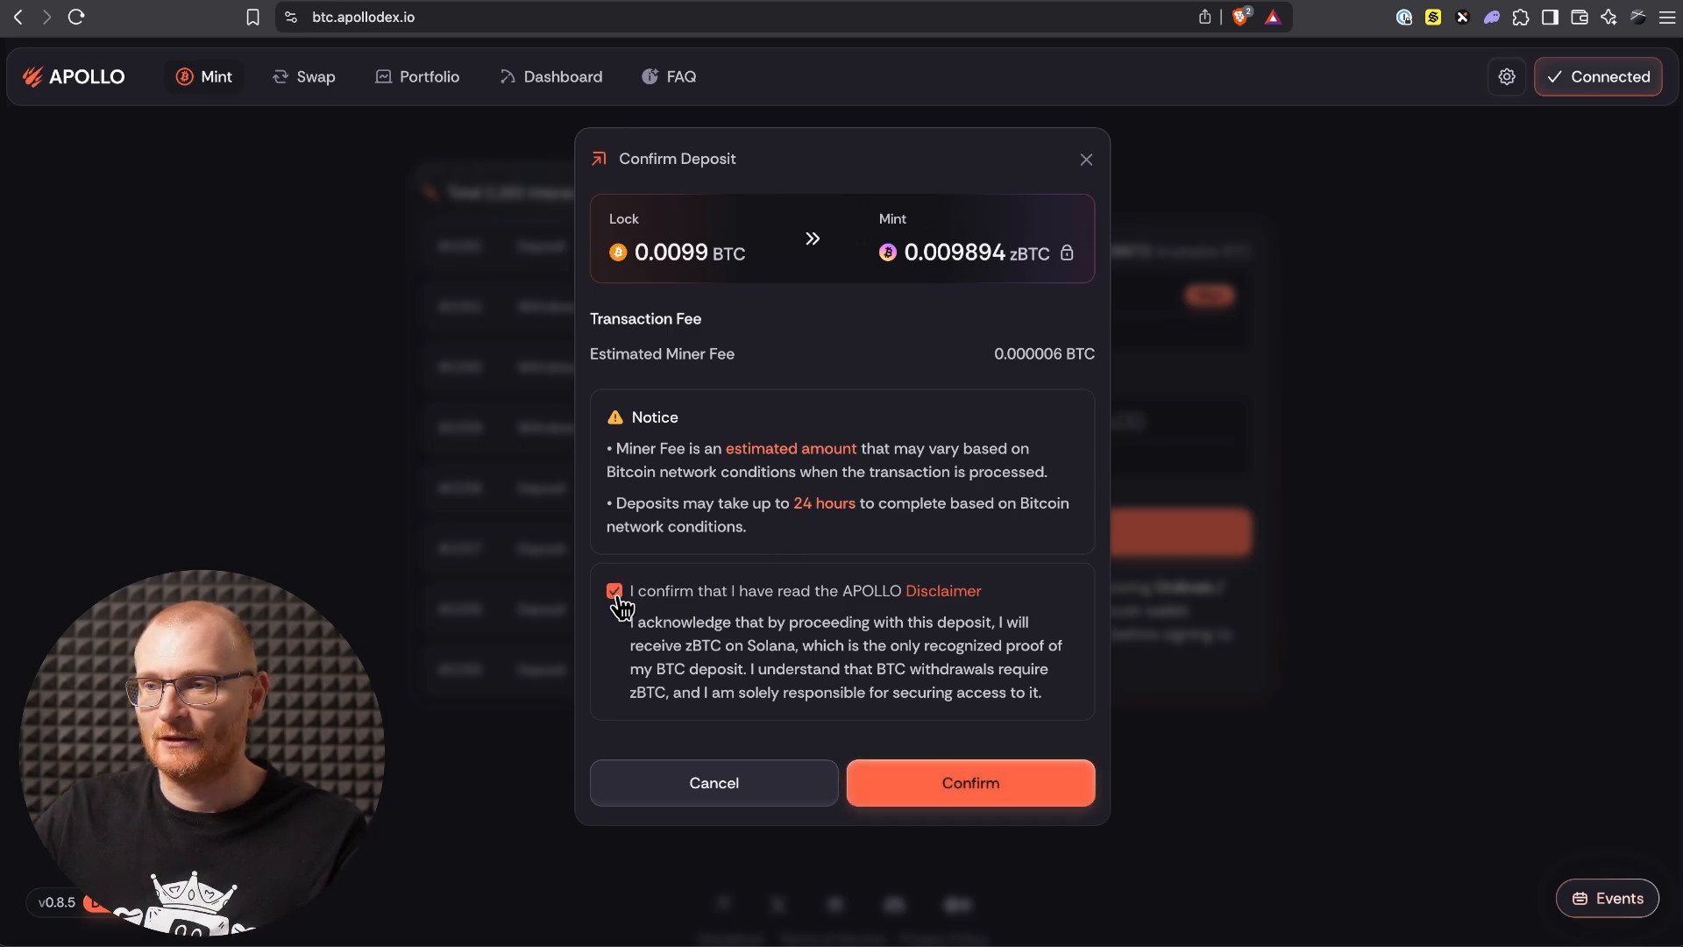
click(1000, 782)
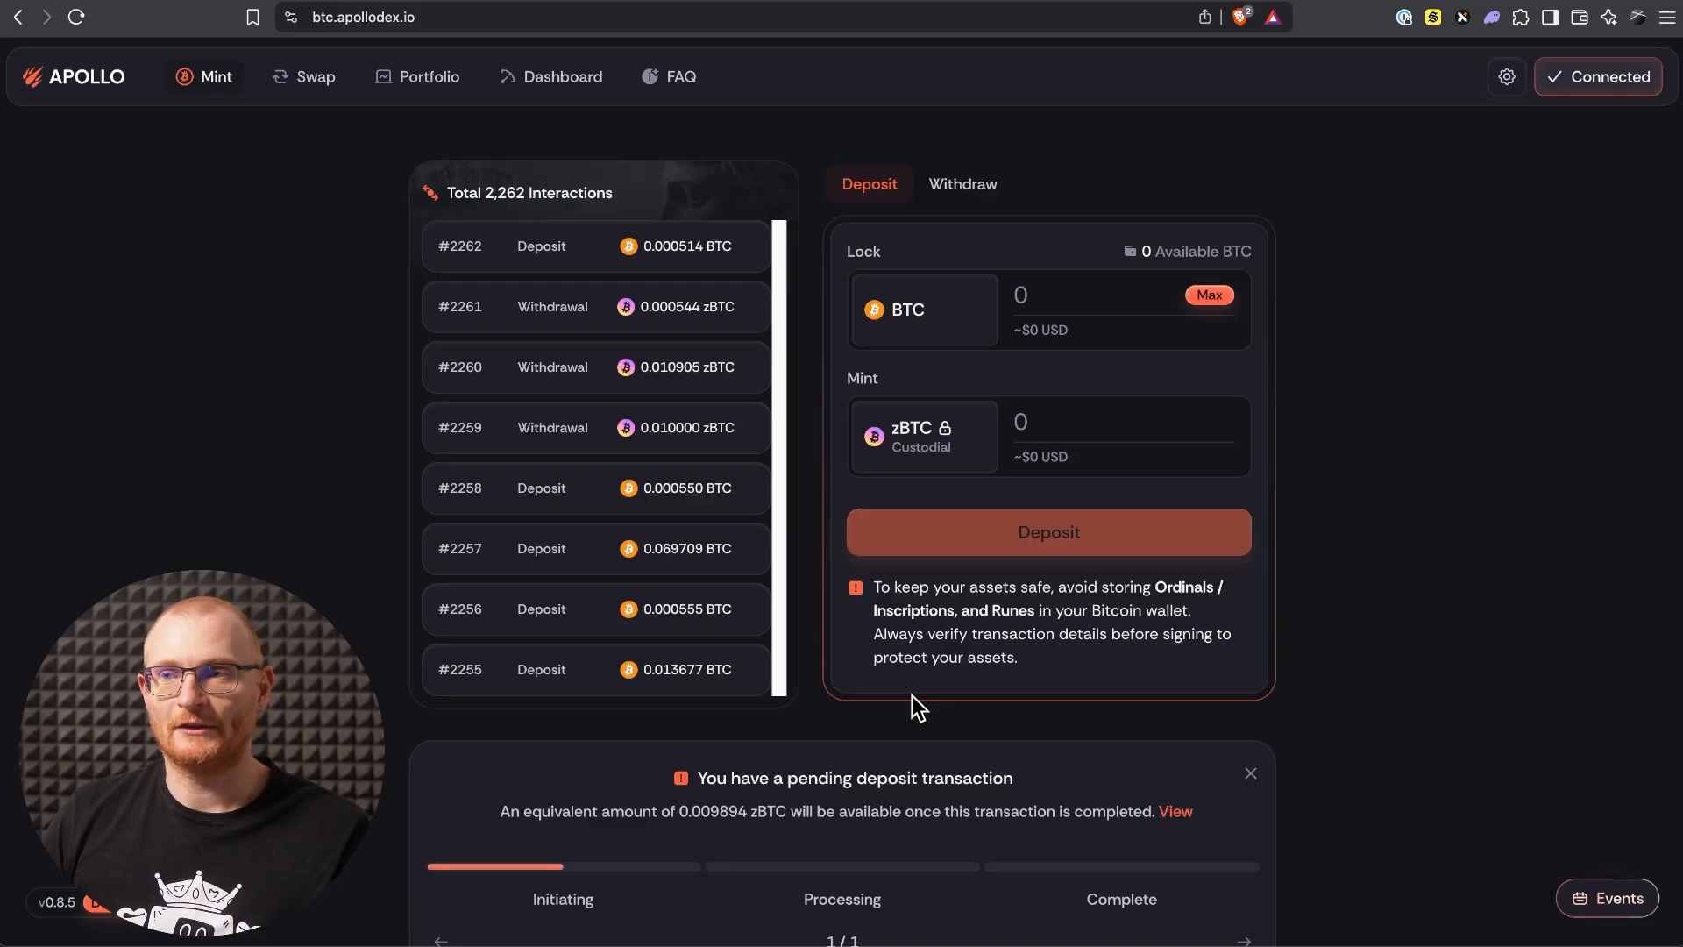
Step: Open the pending deposit's details on Zeus Scan, review its transaction stages from deposit to minting, and return to Apollo
scroll(1210, 675, down, 3)
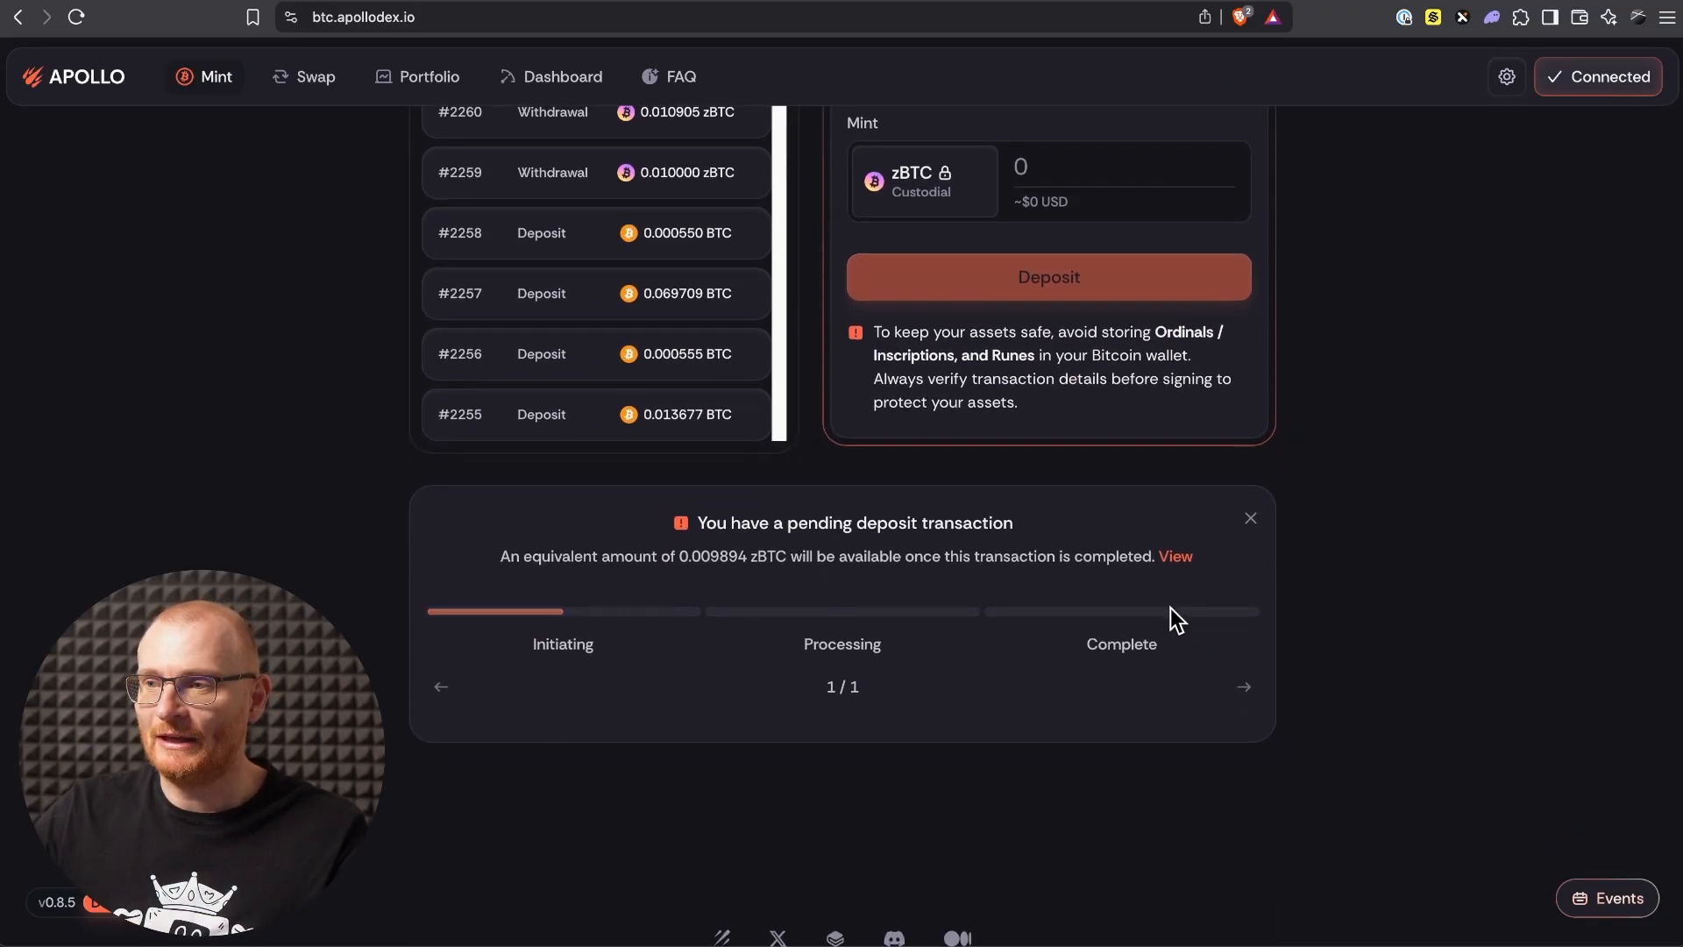
click(1181, 558)
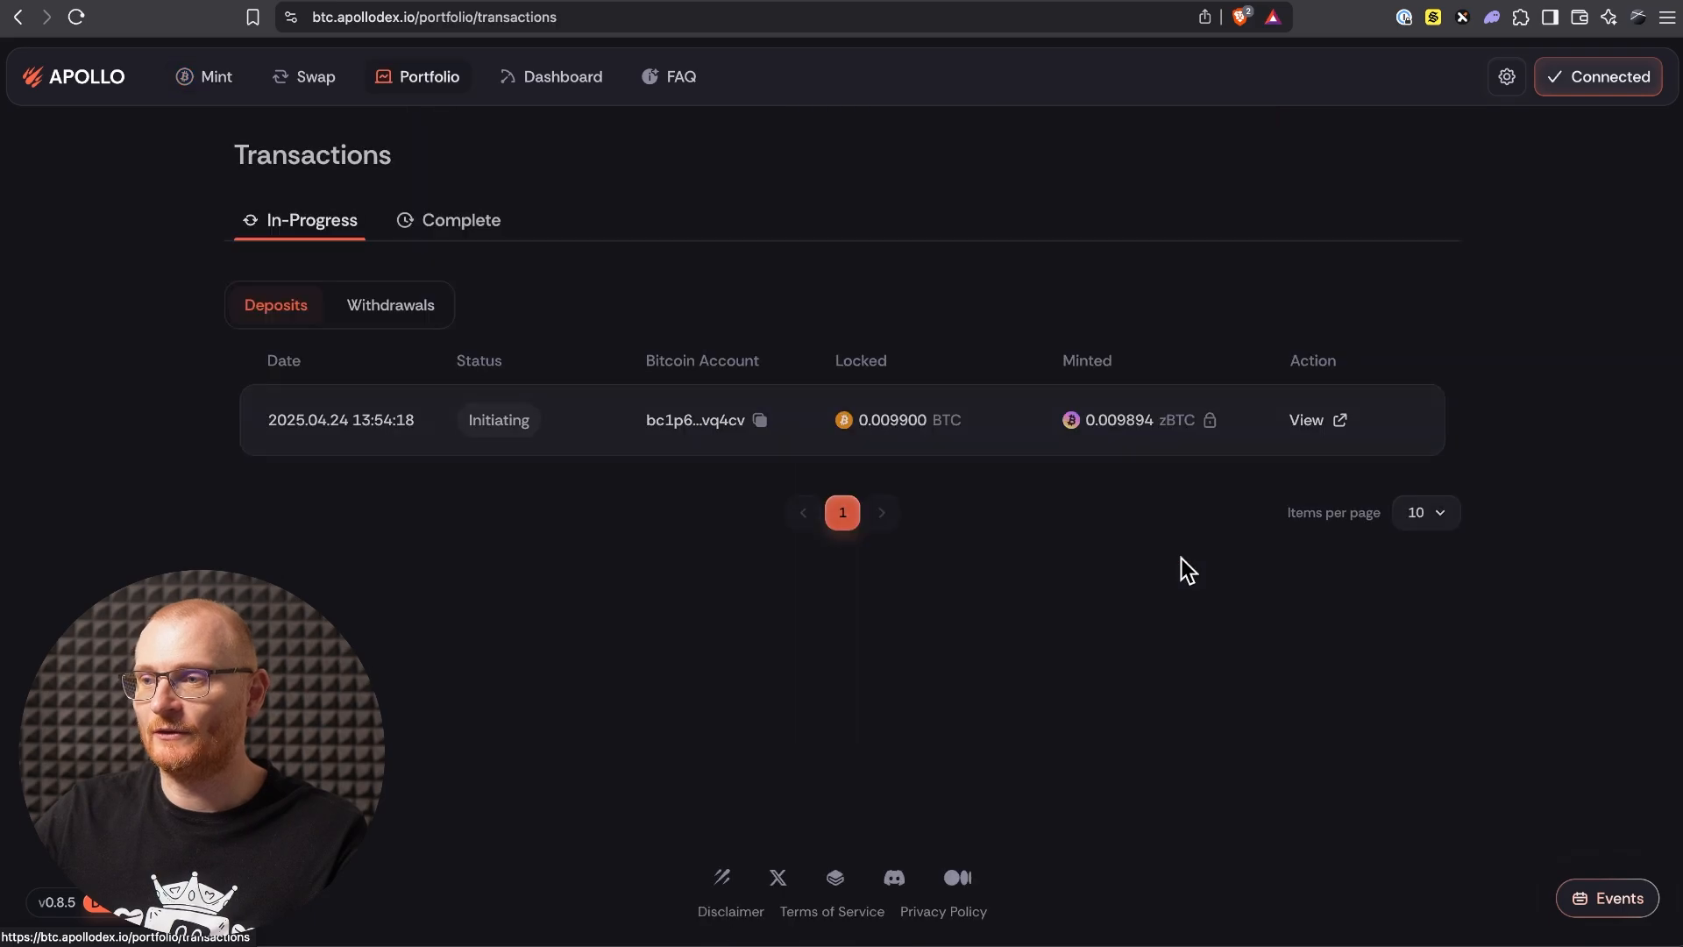
click(1317, 431)
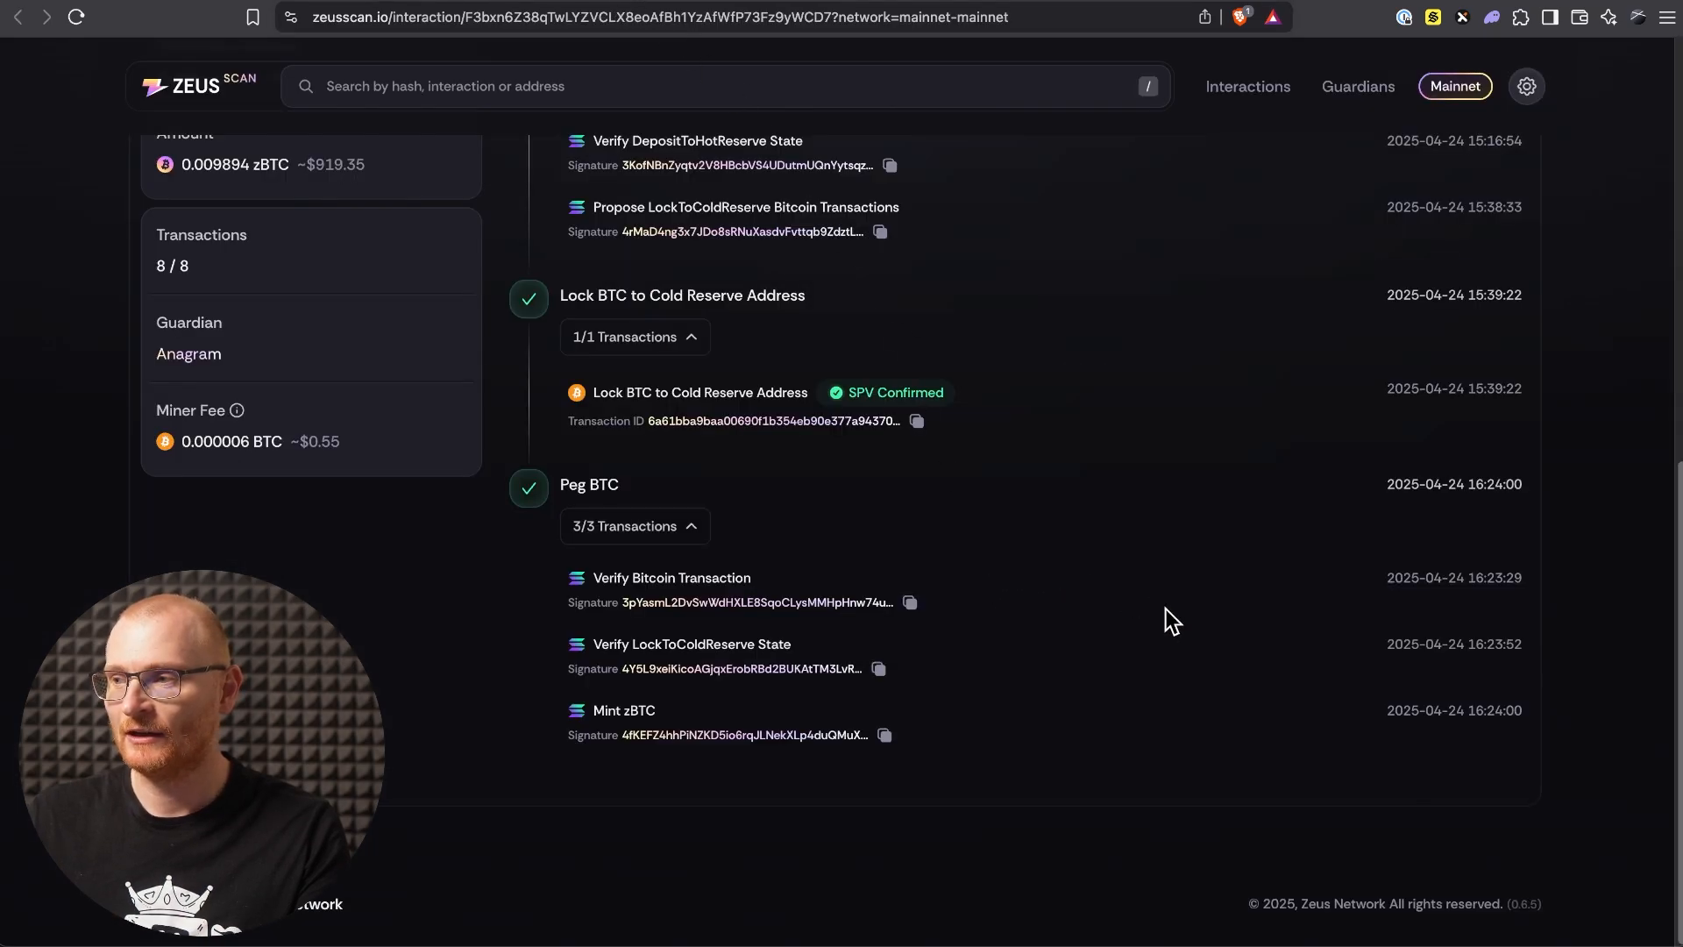
scroll(1277, 654, up, 15)
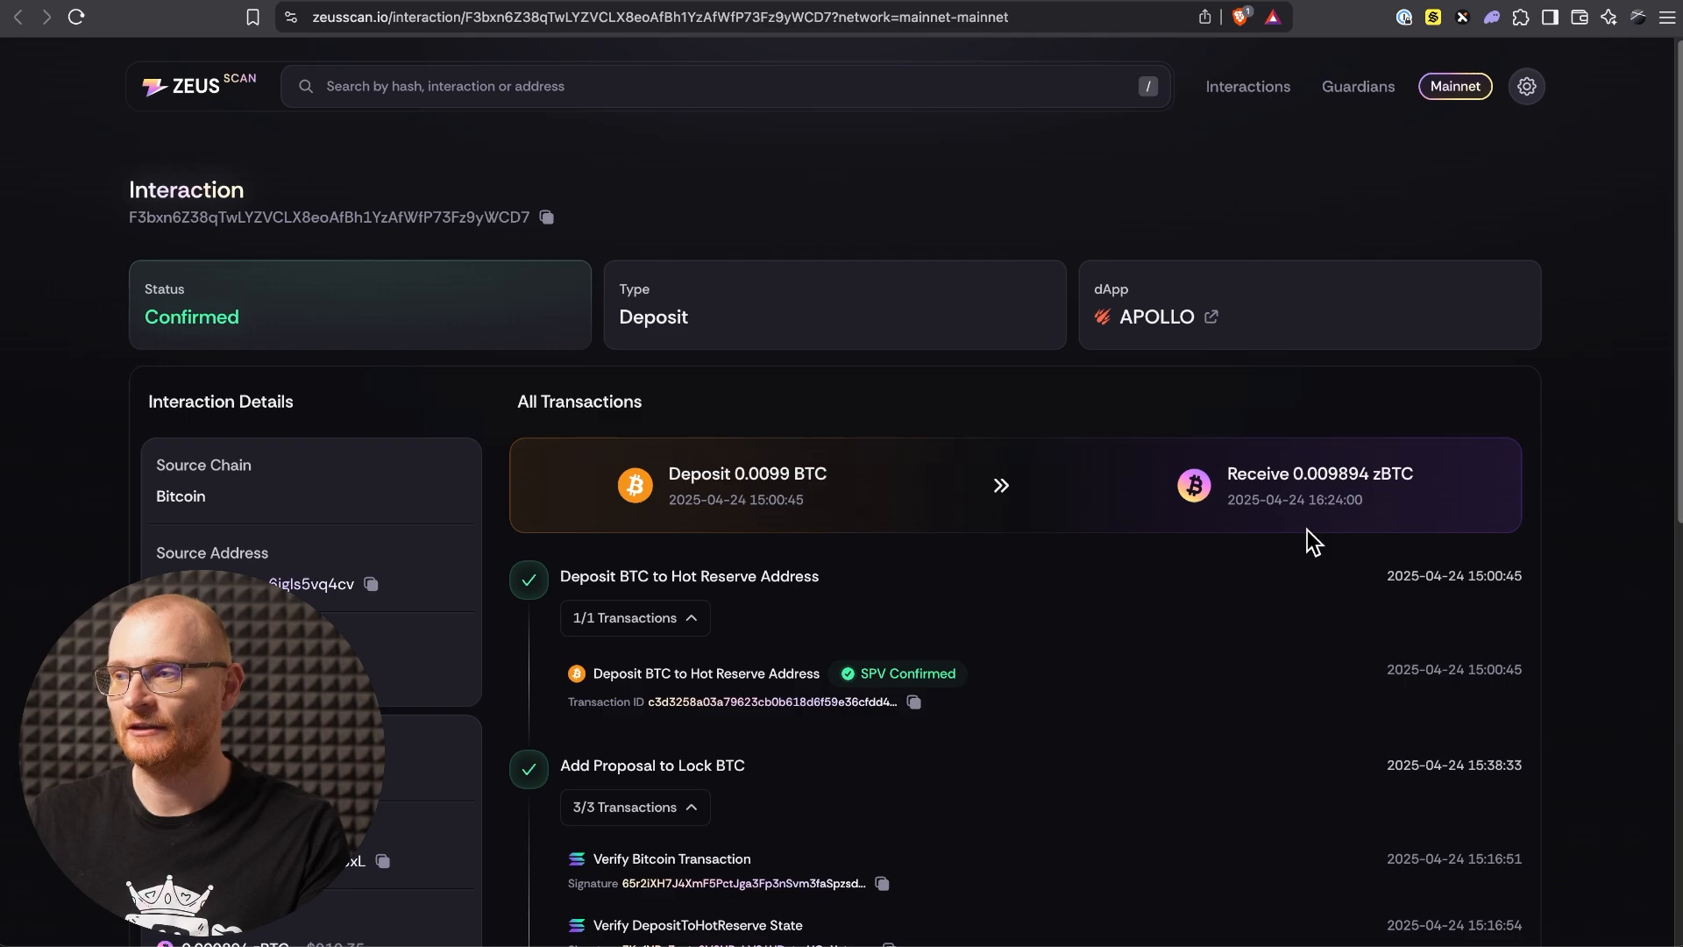
scroll(1307, 529, down, 3)
scroll(1308, 529, down, 4)
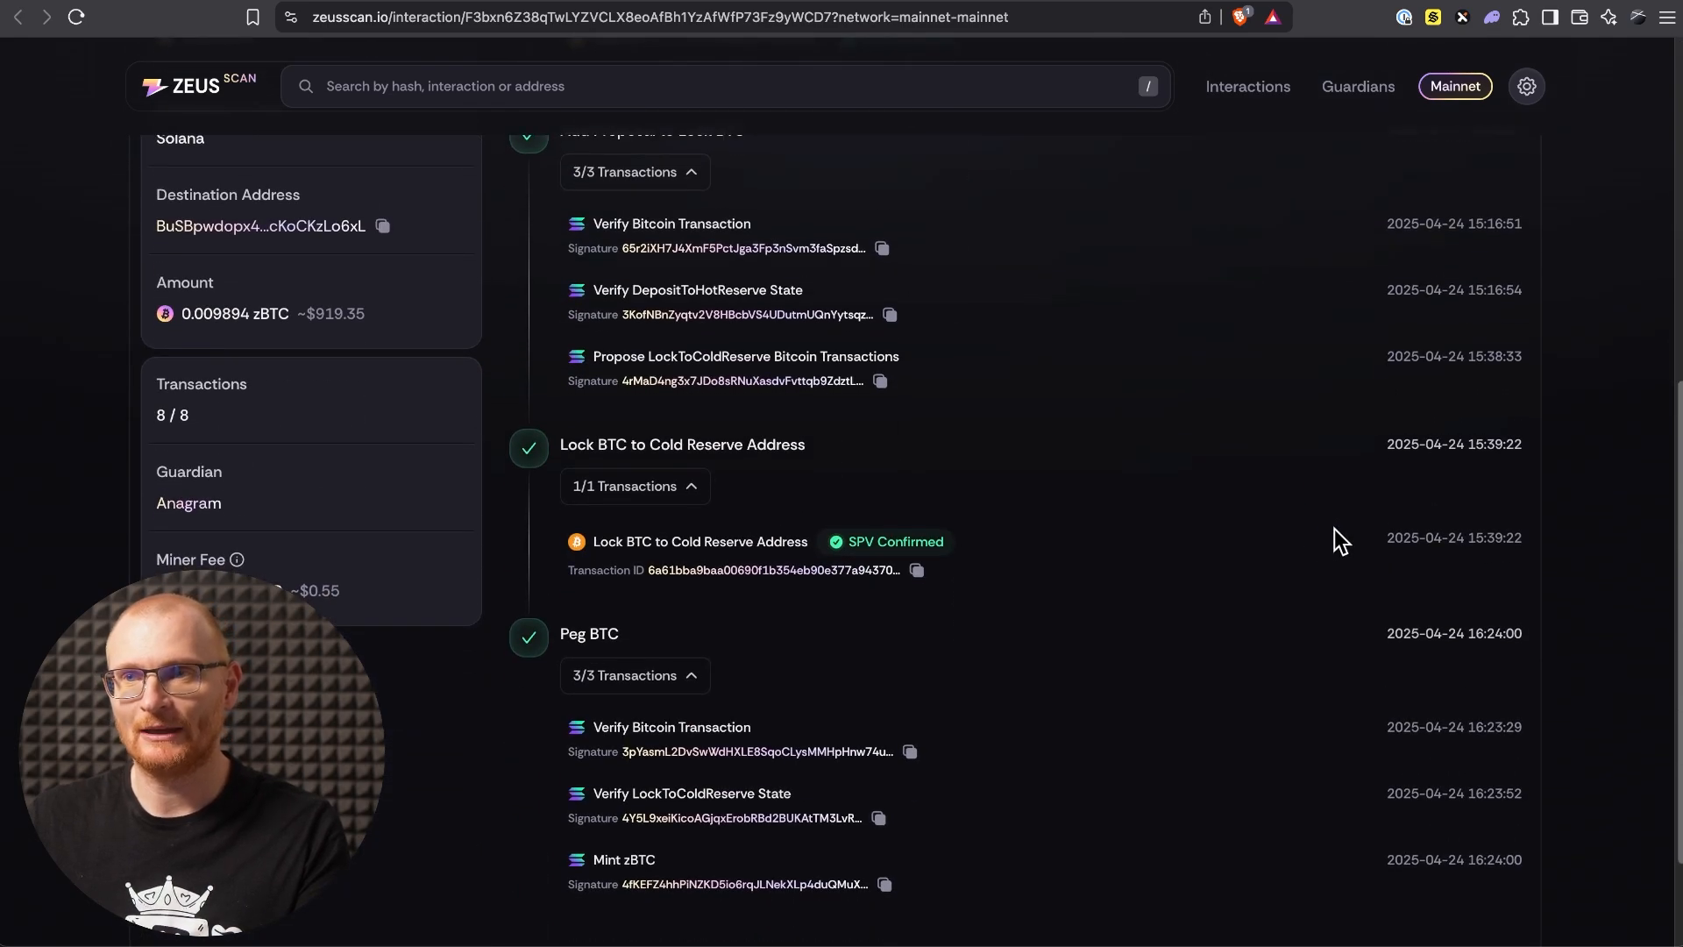
scroll(1321, 543, down, 1)
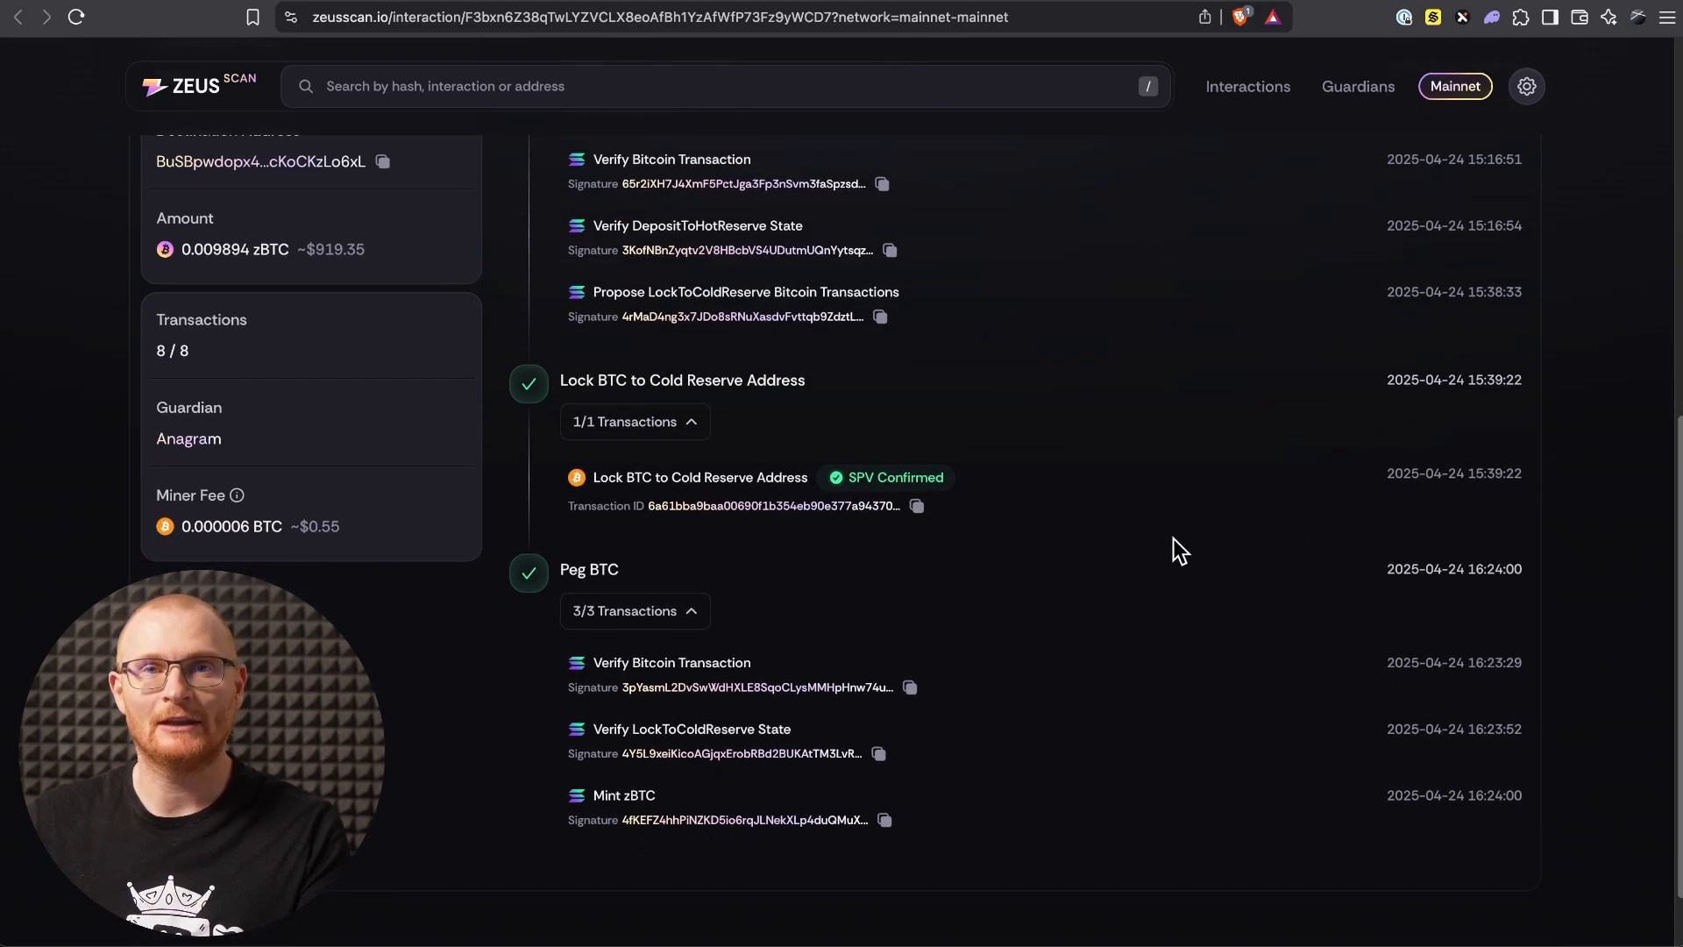
click(481, 2)
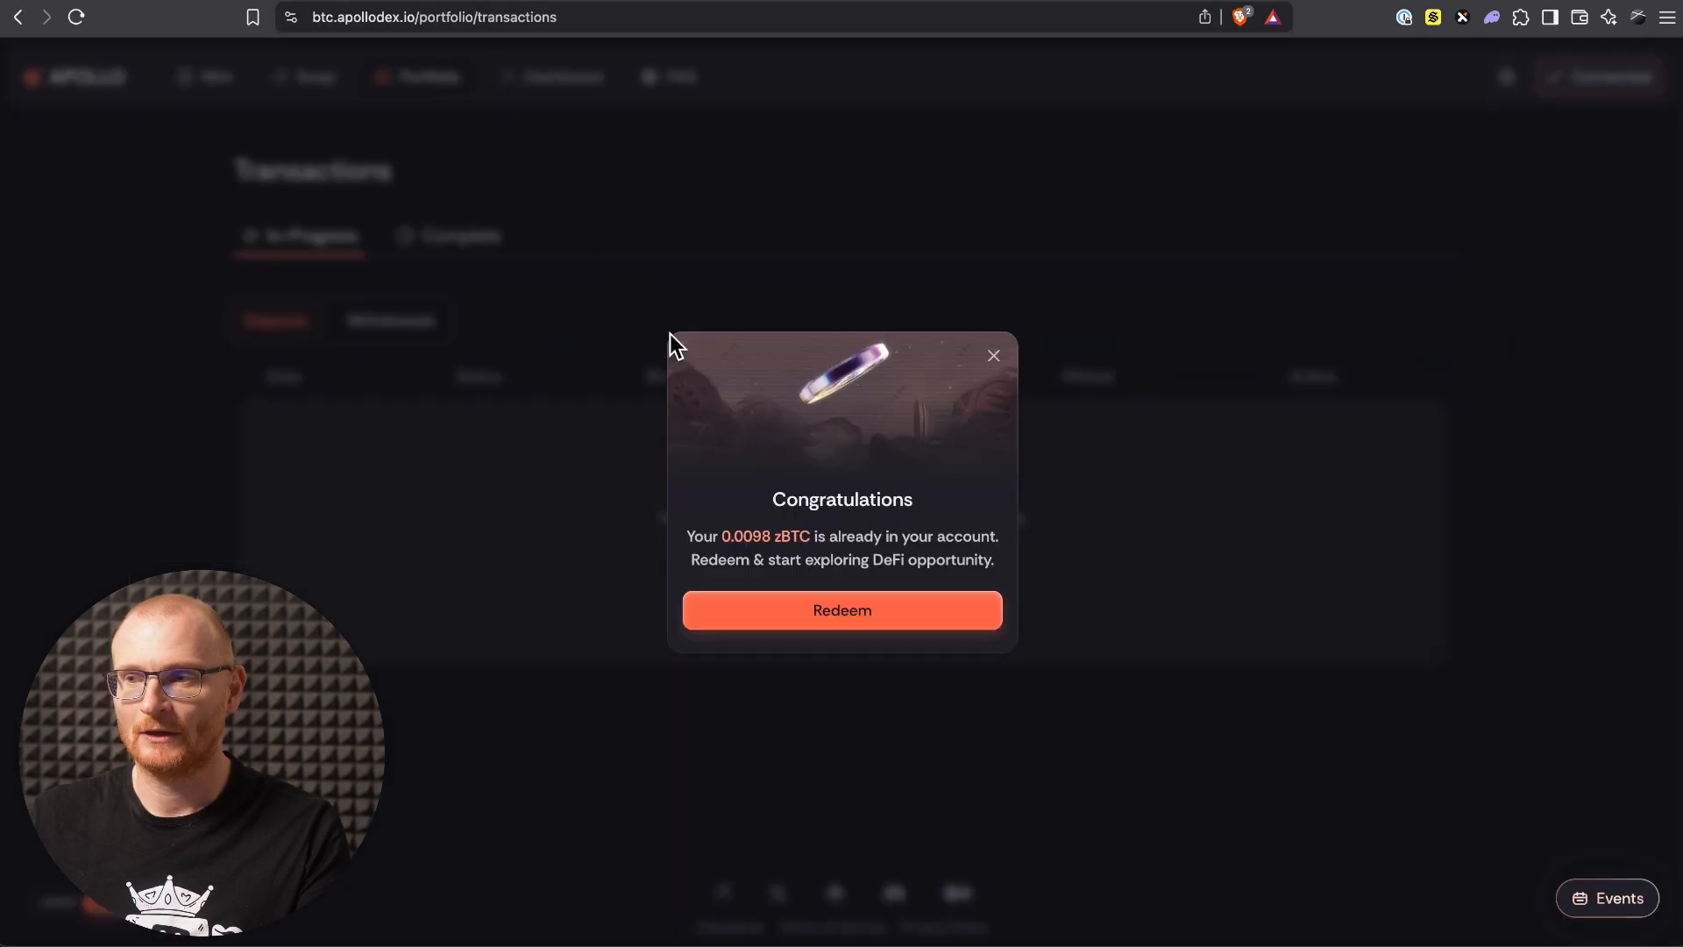
click(838, 618)
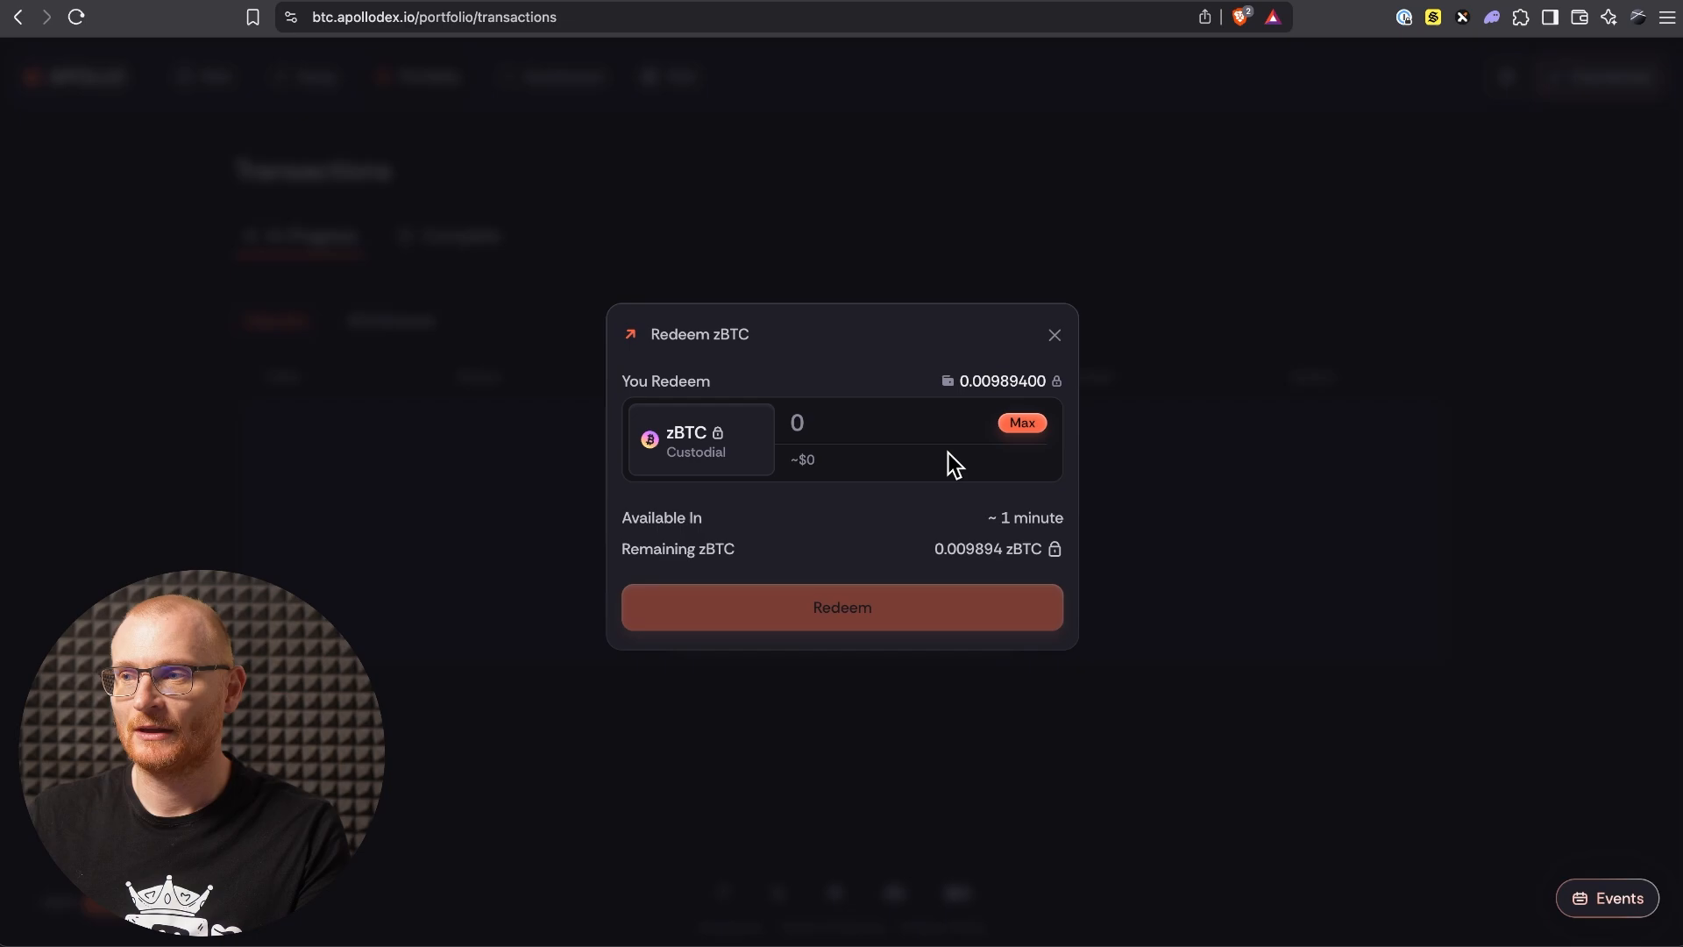
click(1020, 424)
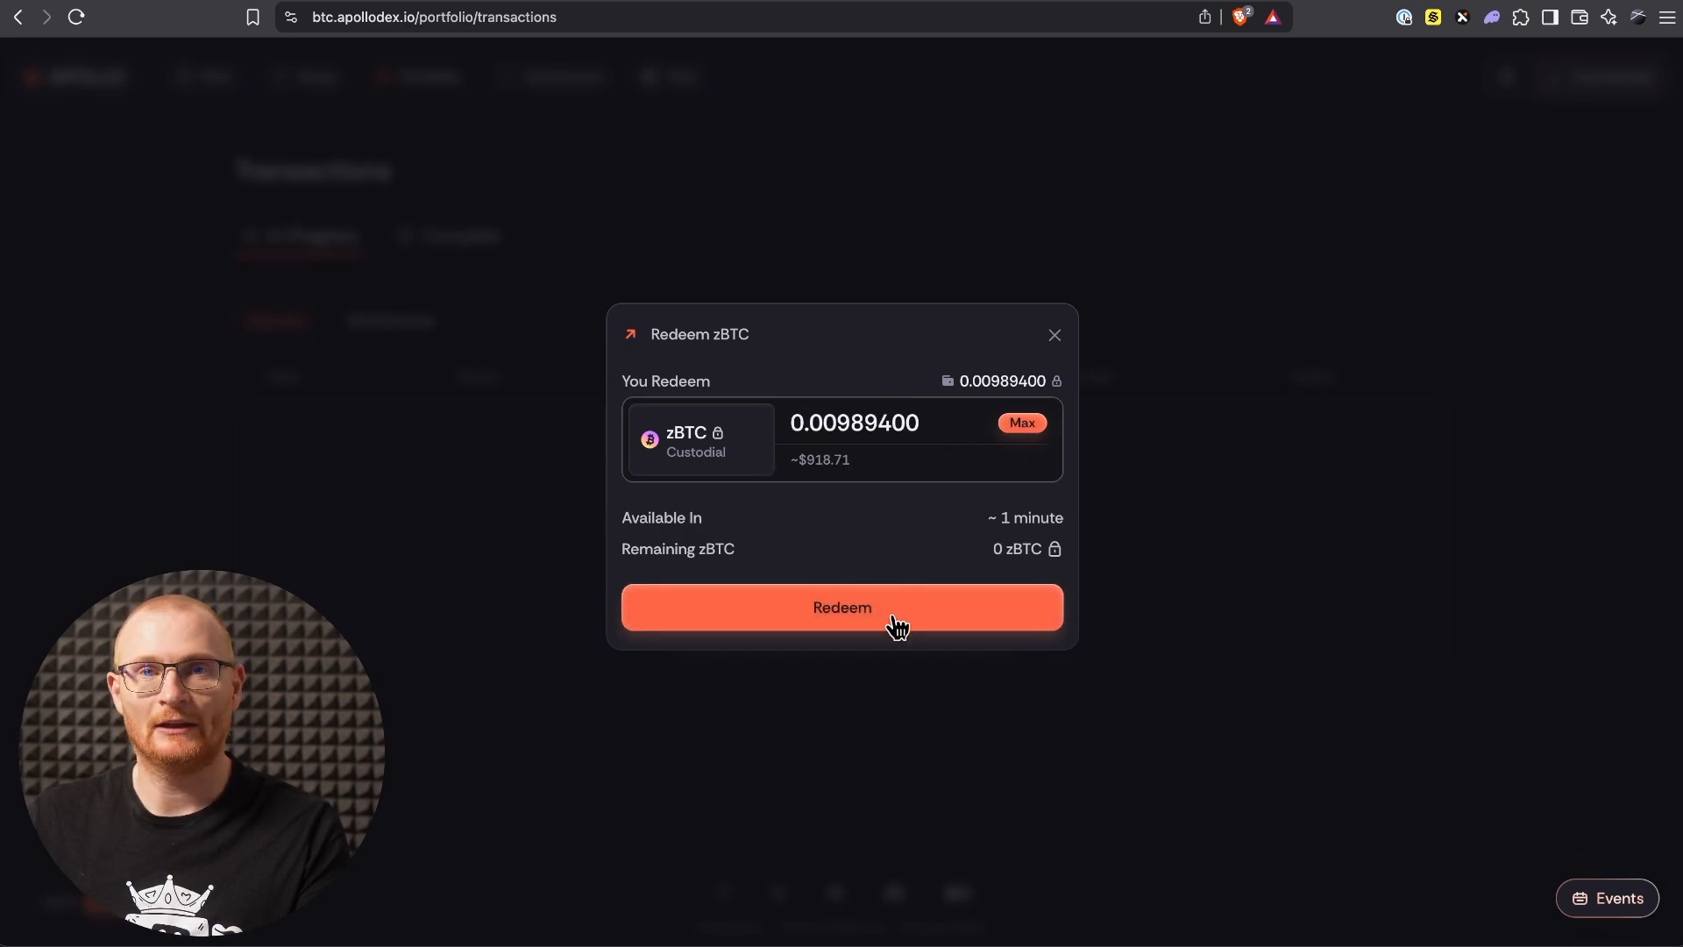
click(1054, 335)
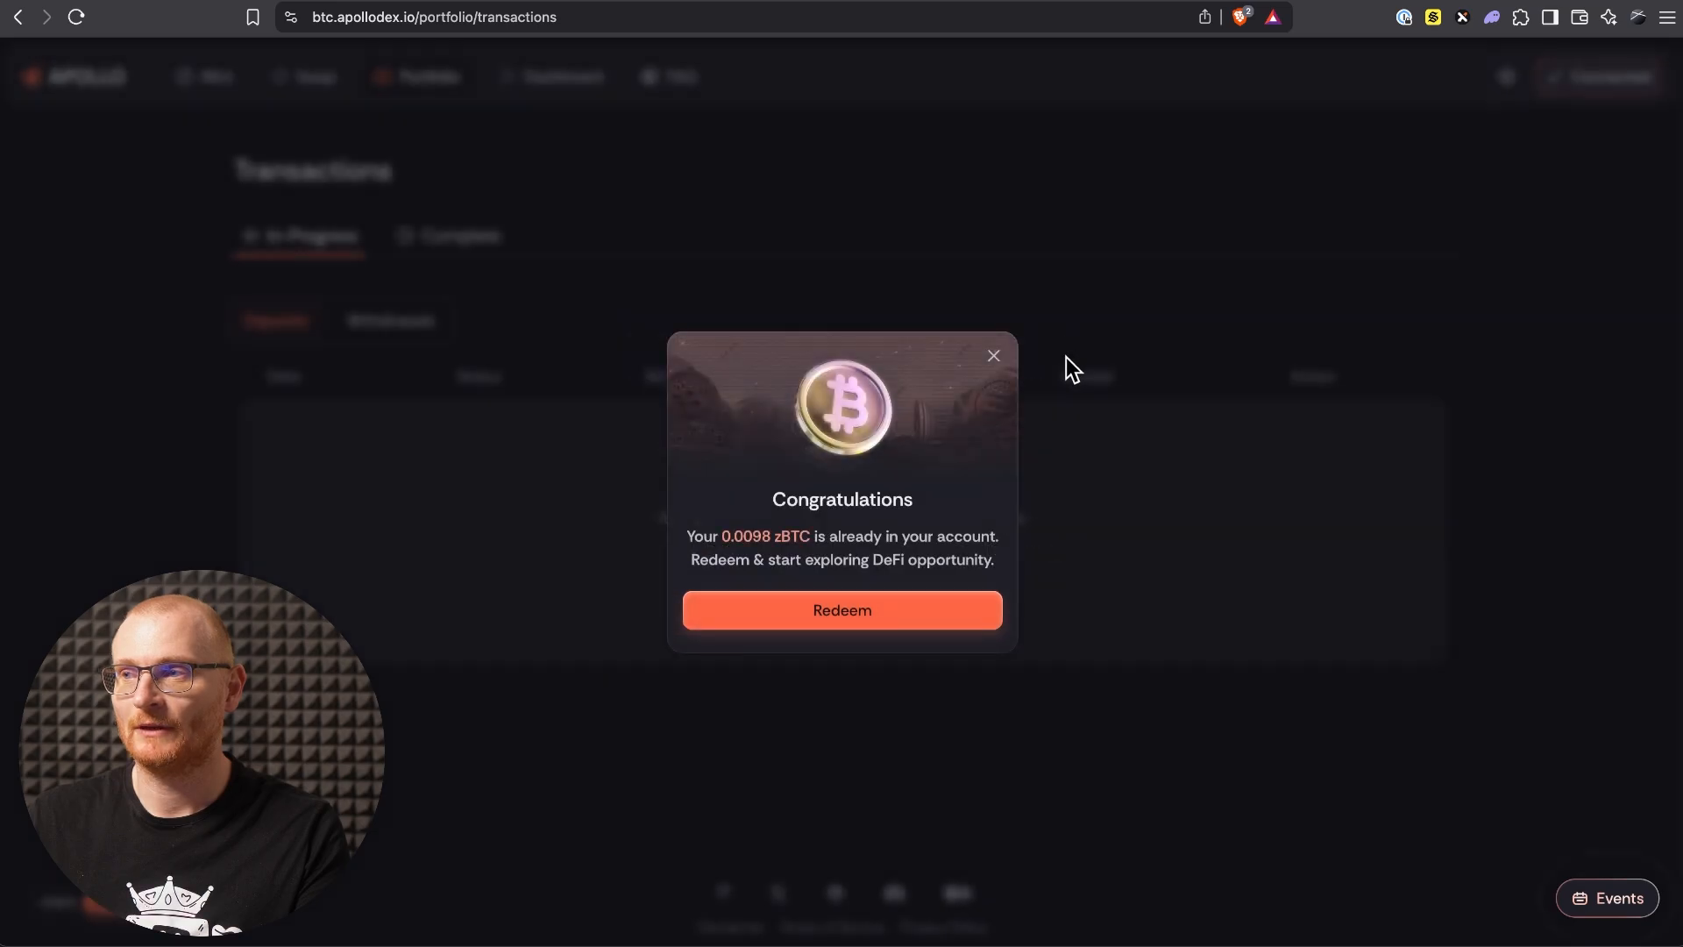
click(994, 357)
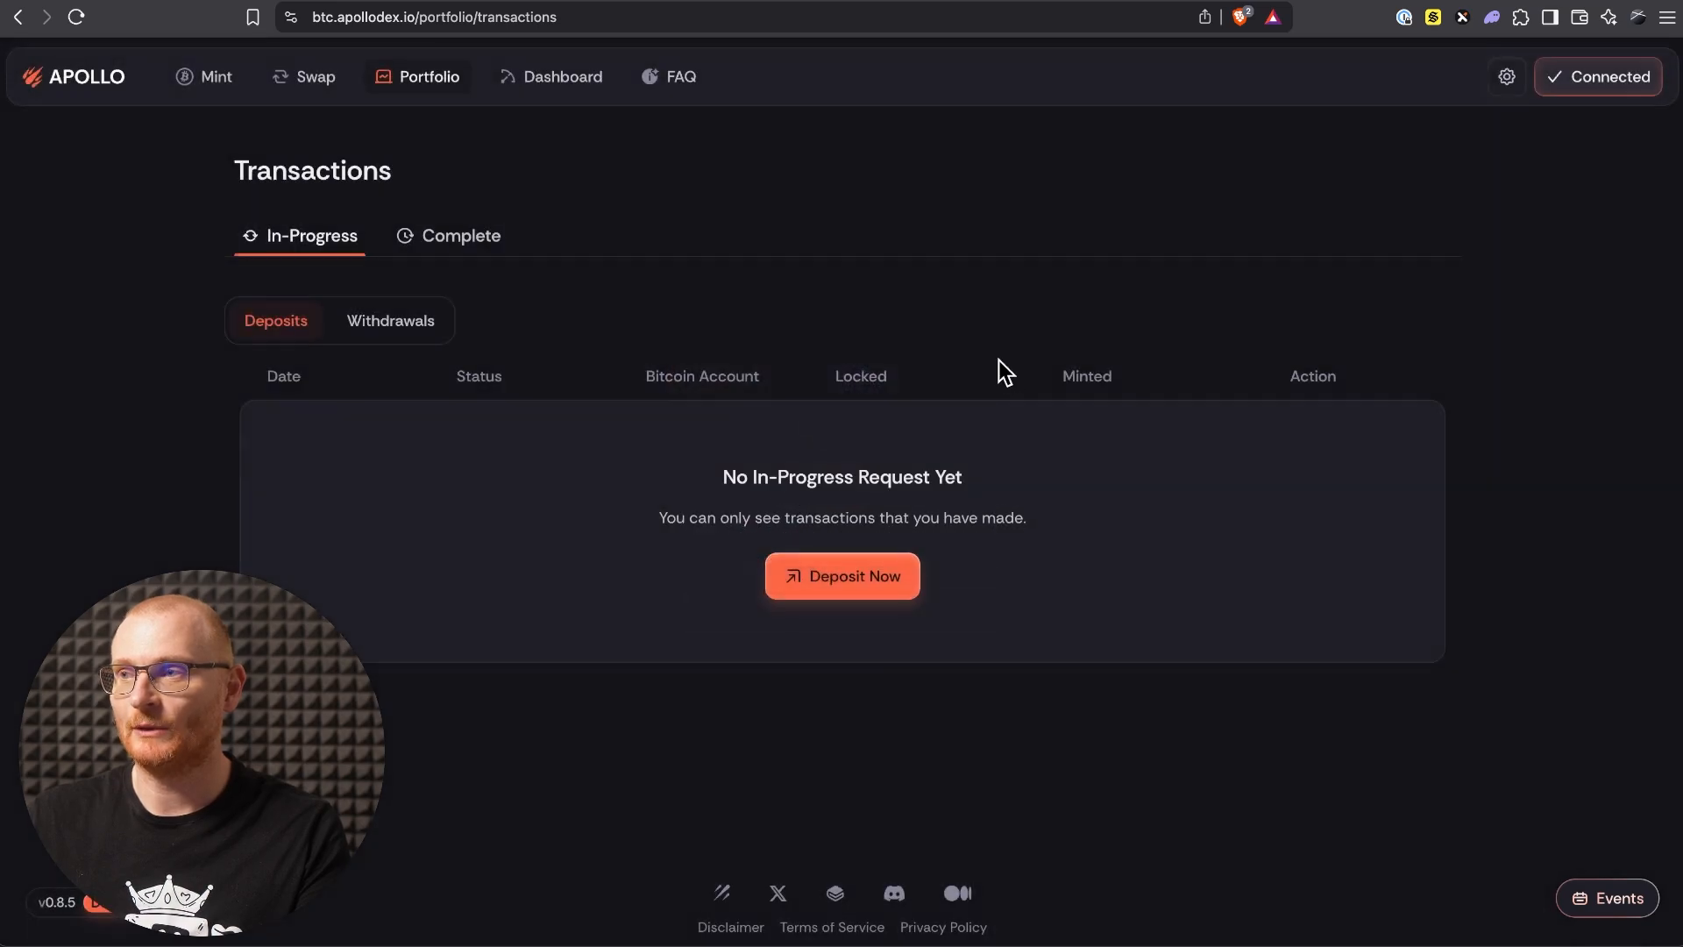
Step: Check the zBTC holding in the Solana wallet and open Apollo's portfolio overview
click(1432, 17)
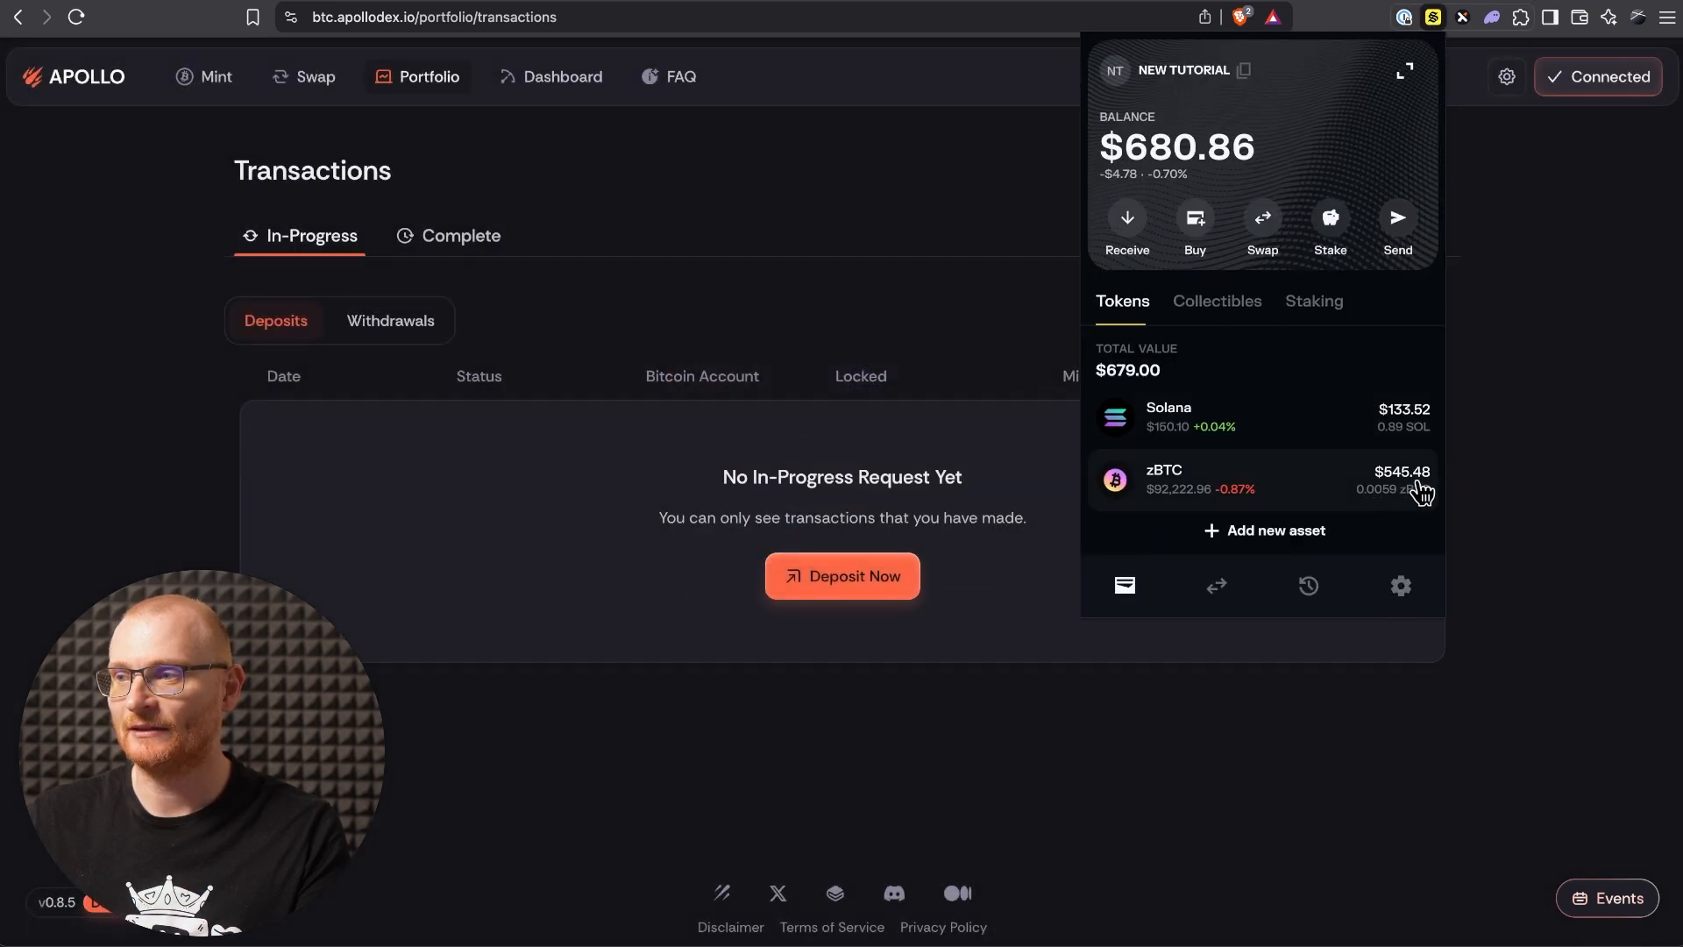
click(989, 321)
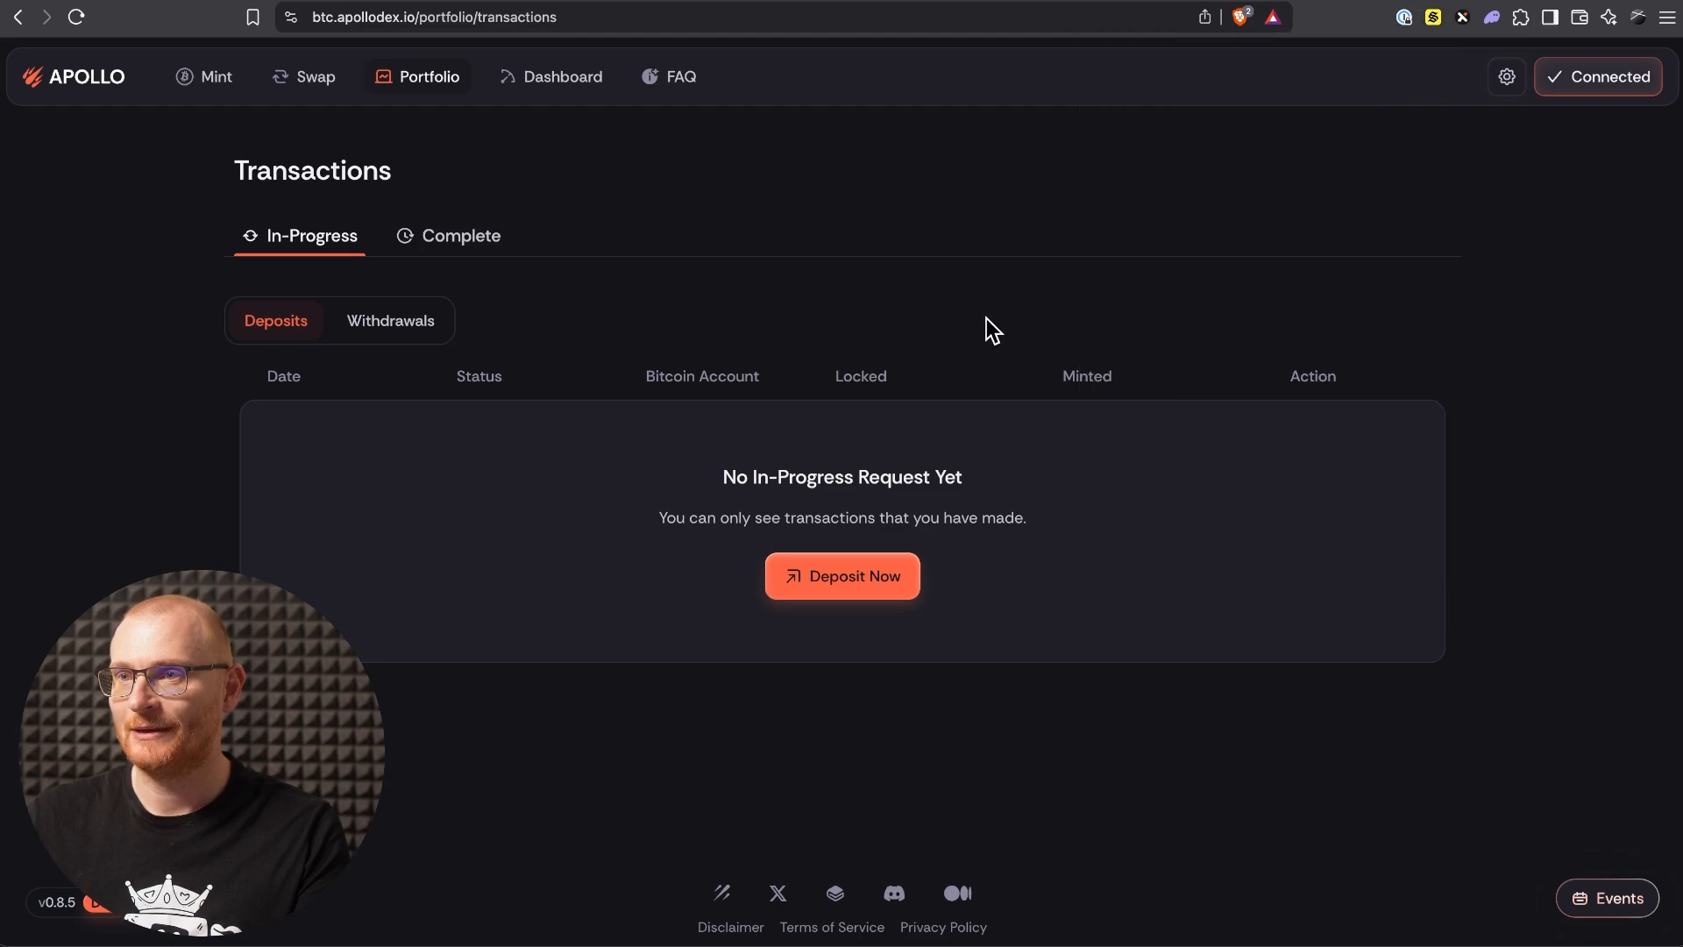
click(518, 77)
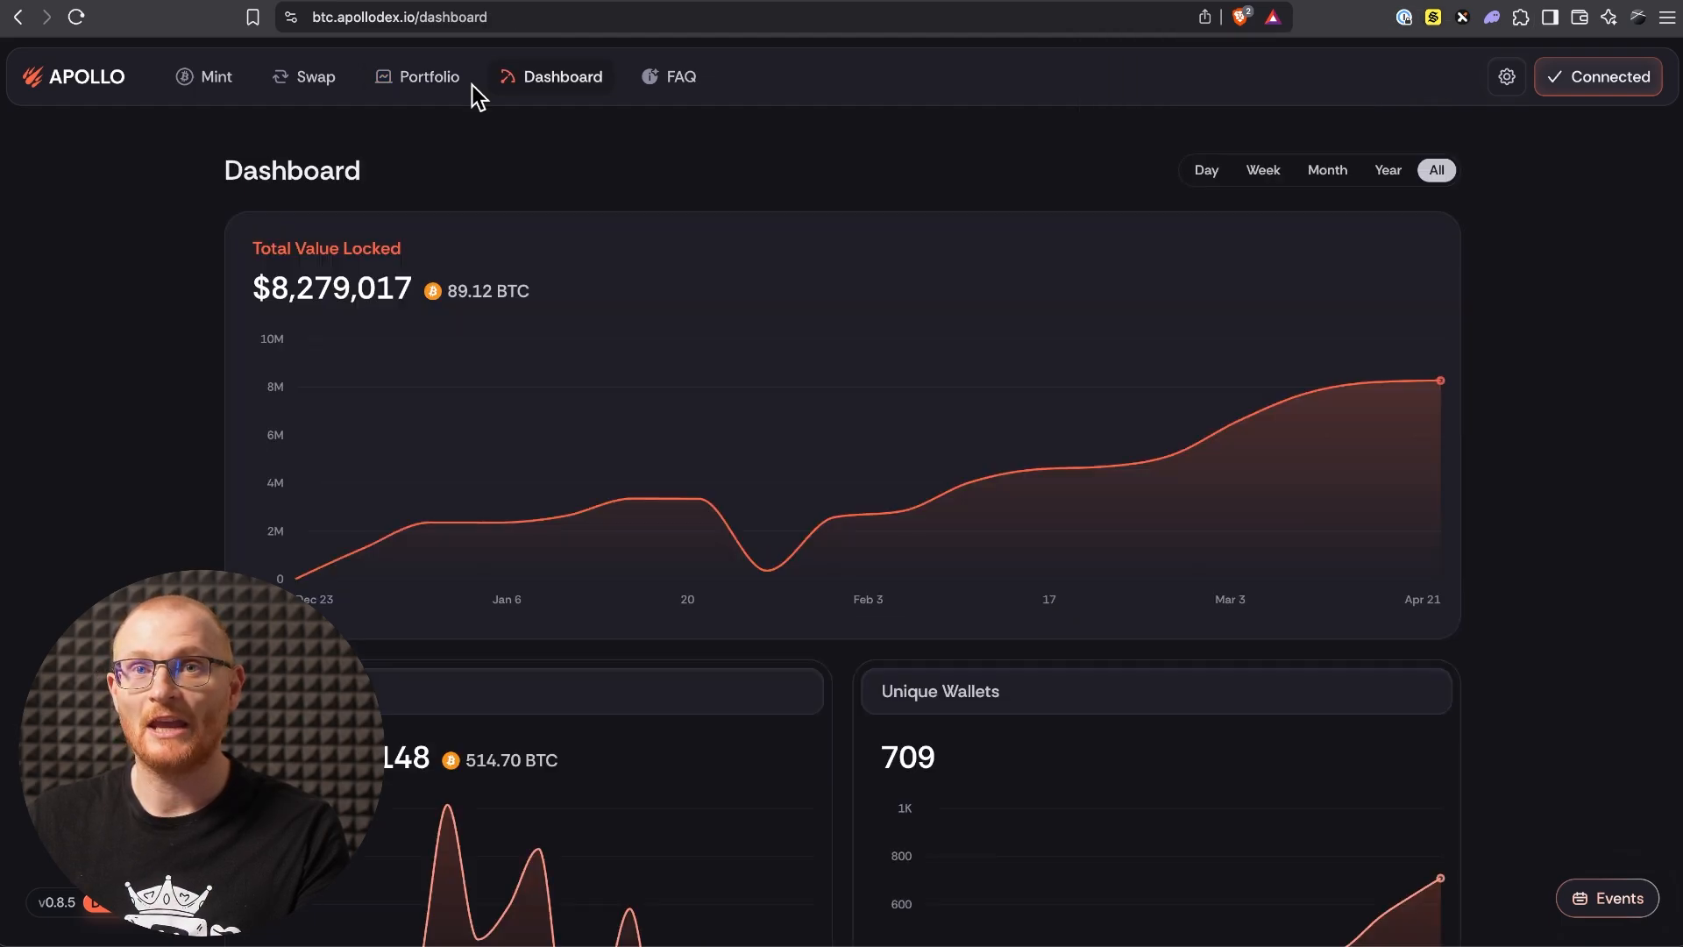
mouse_move(445, 86)
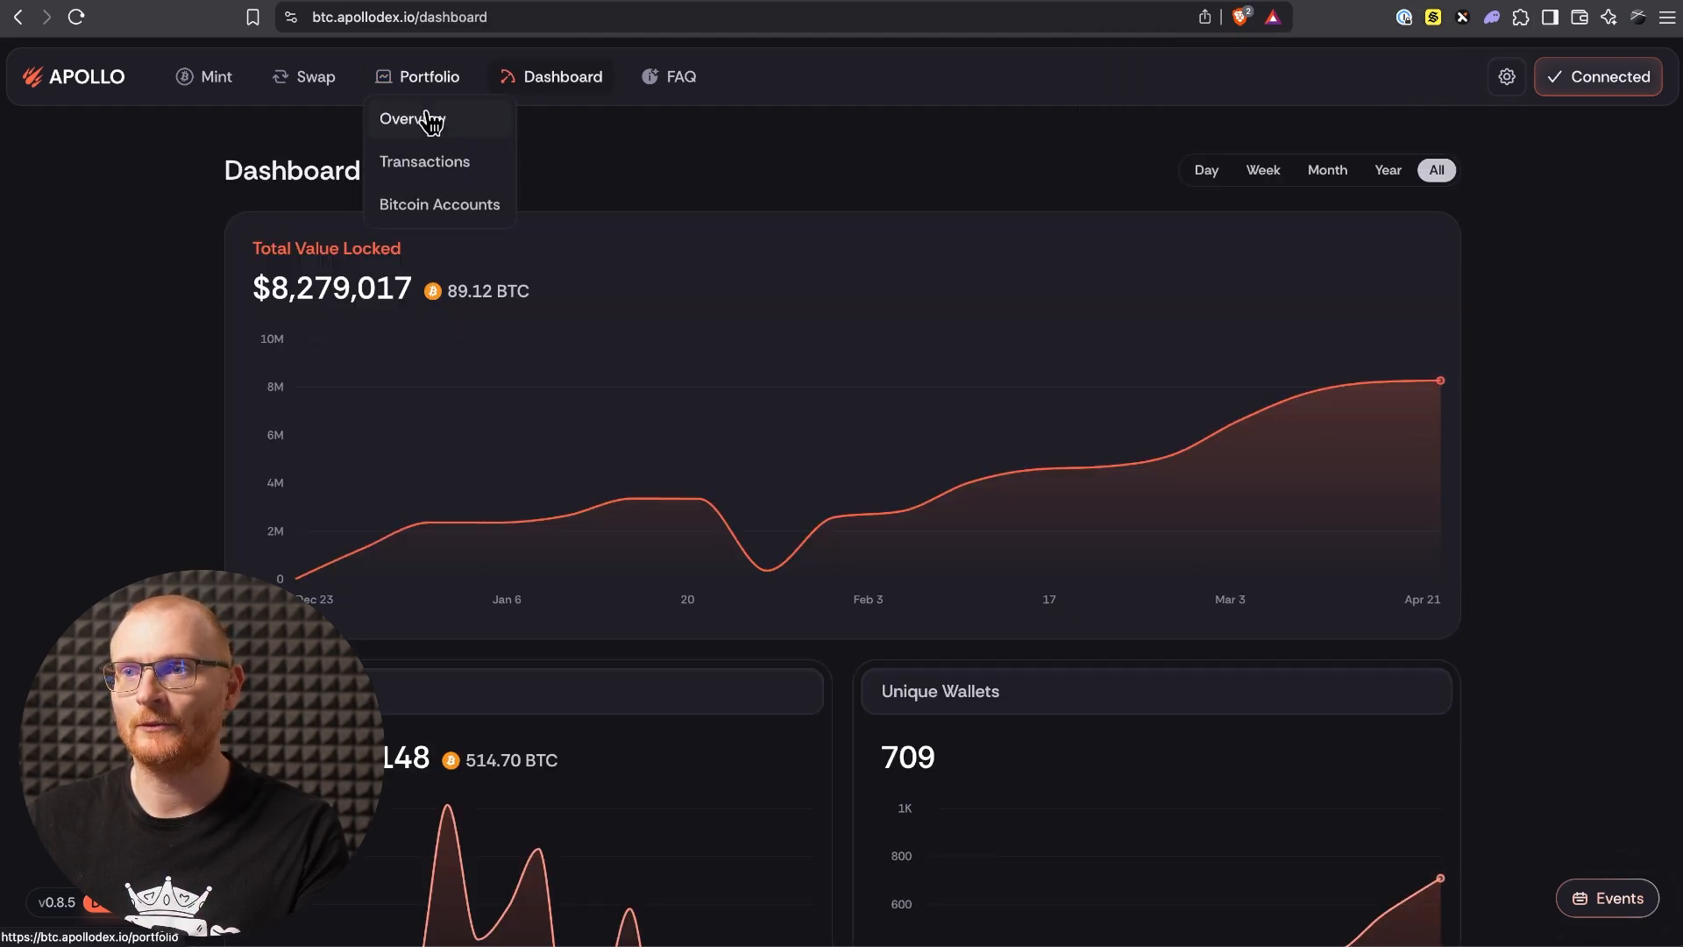
click(430, 119)
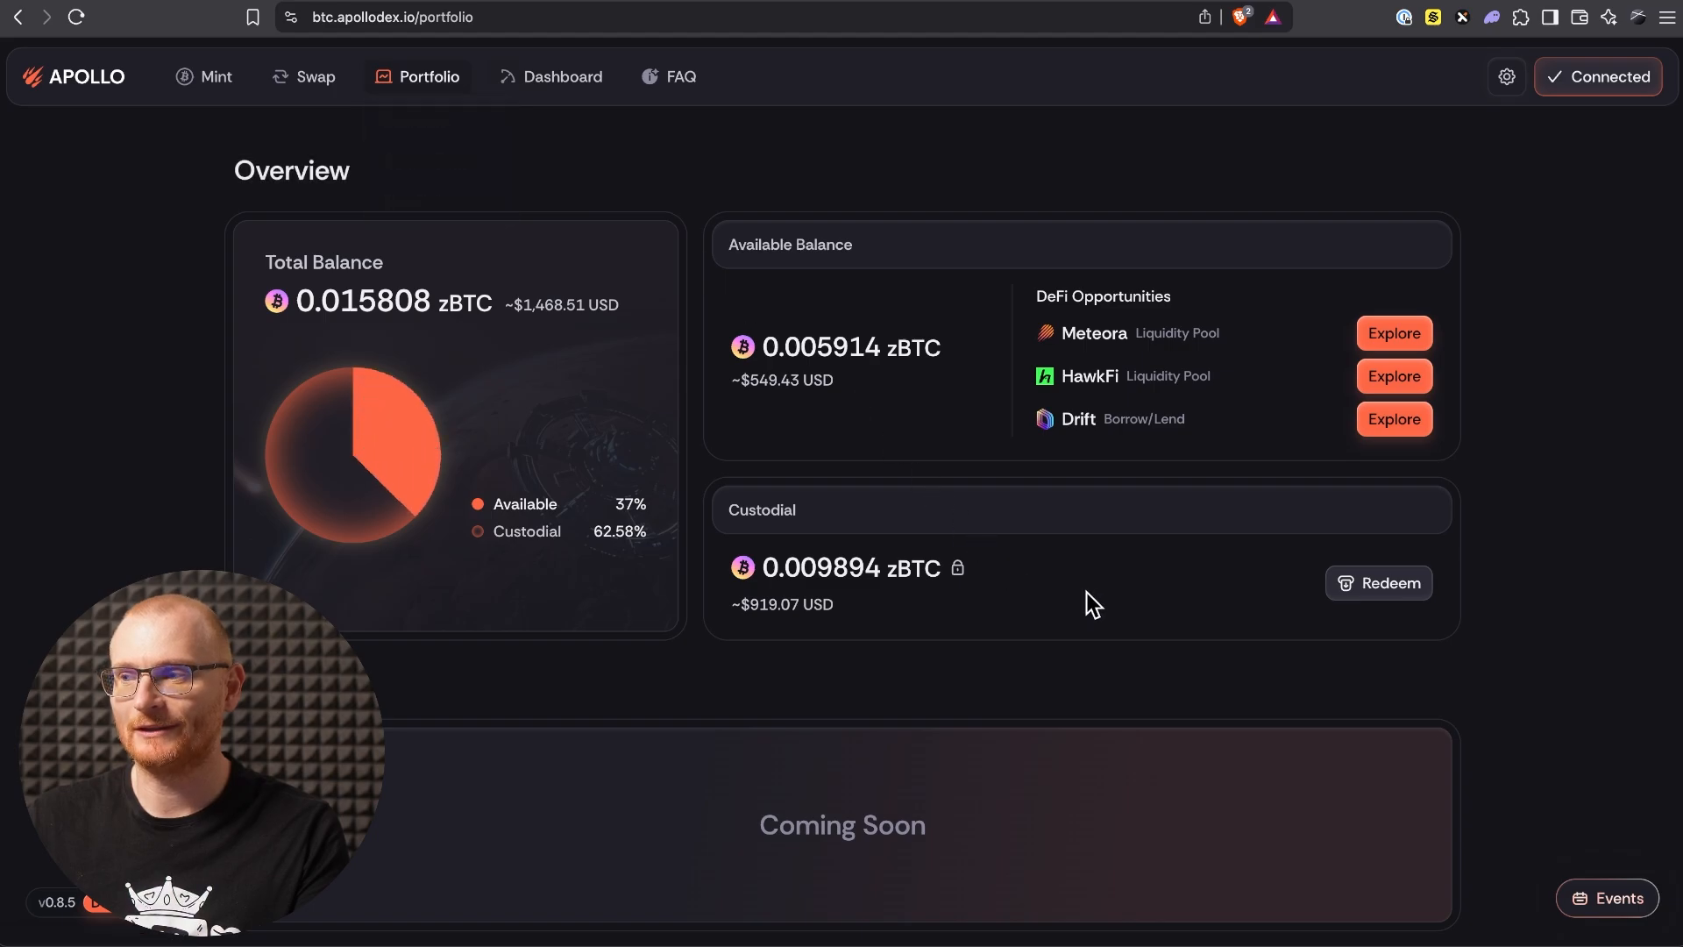
Step: Redeem the maximum custodial balance of 0.00989400 zBTC to the Solana wallet and approve the transaction
click(1395, 589)
click(1024, 426)
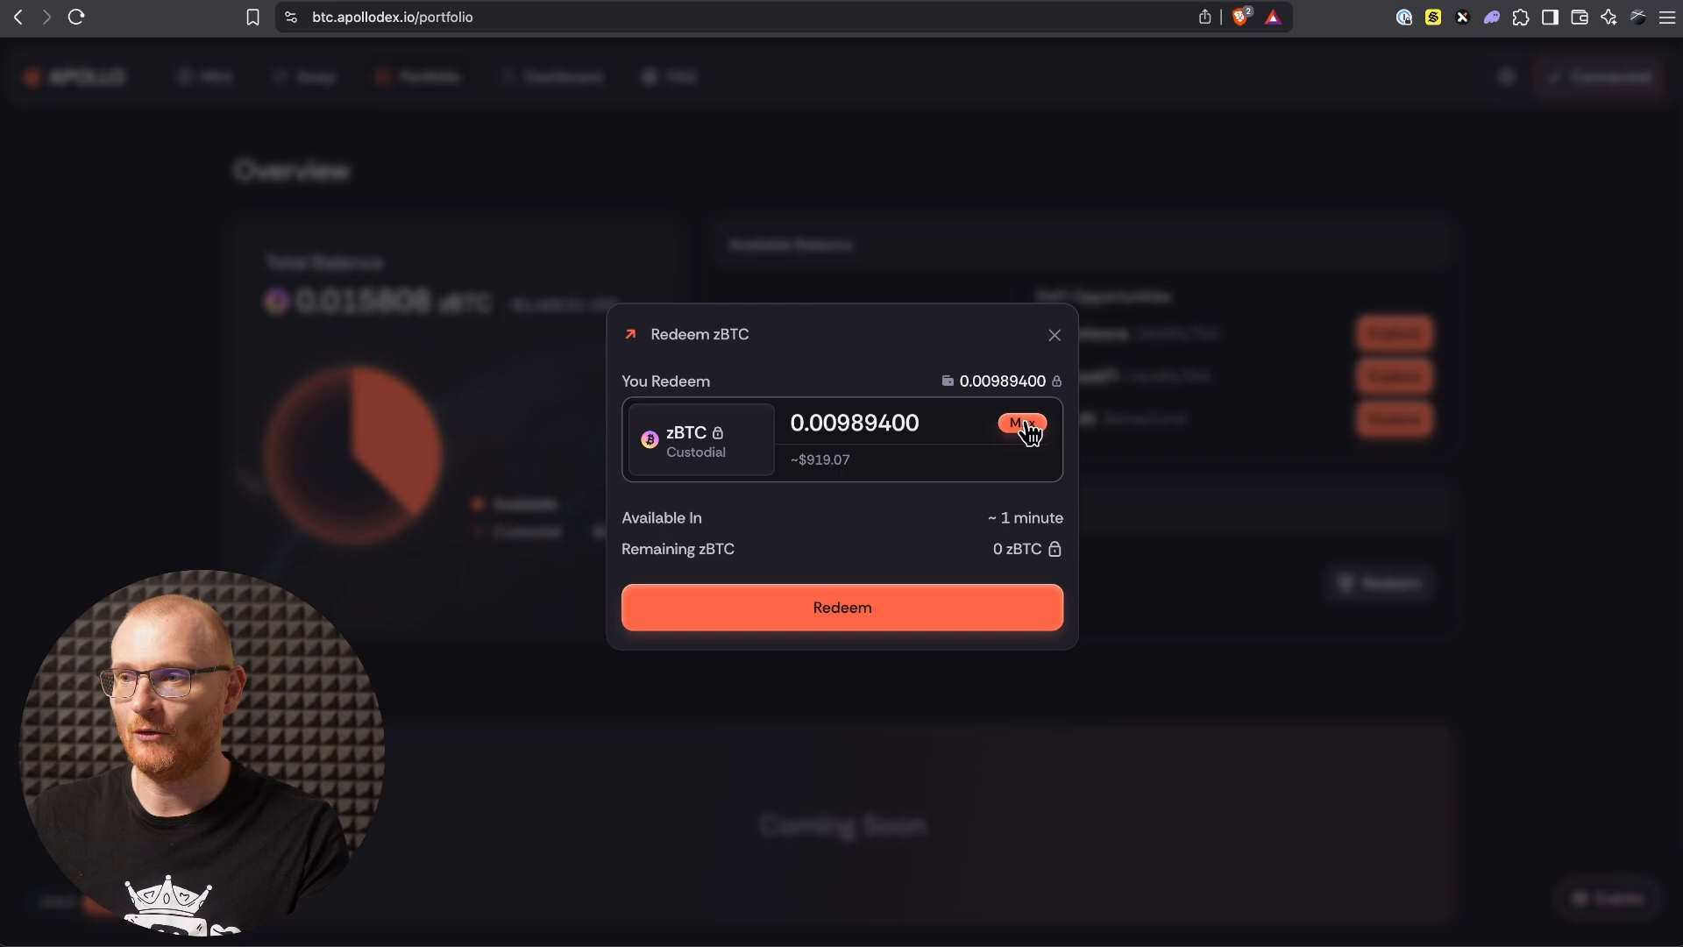
click(891, 611)
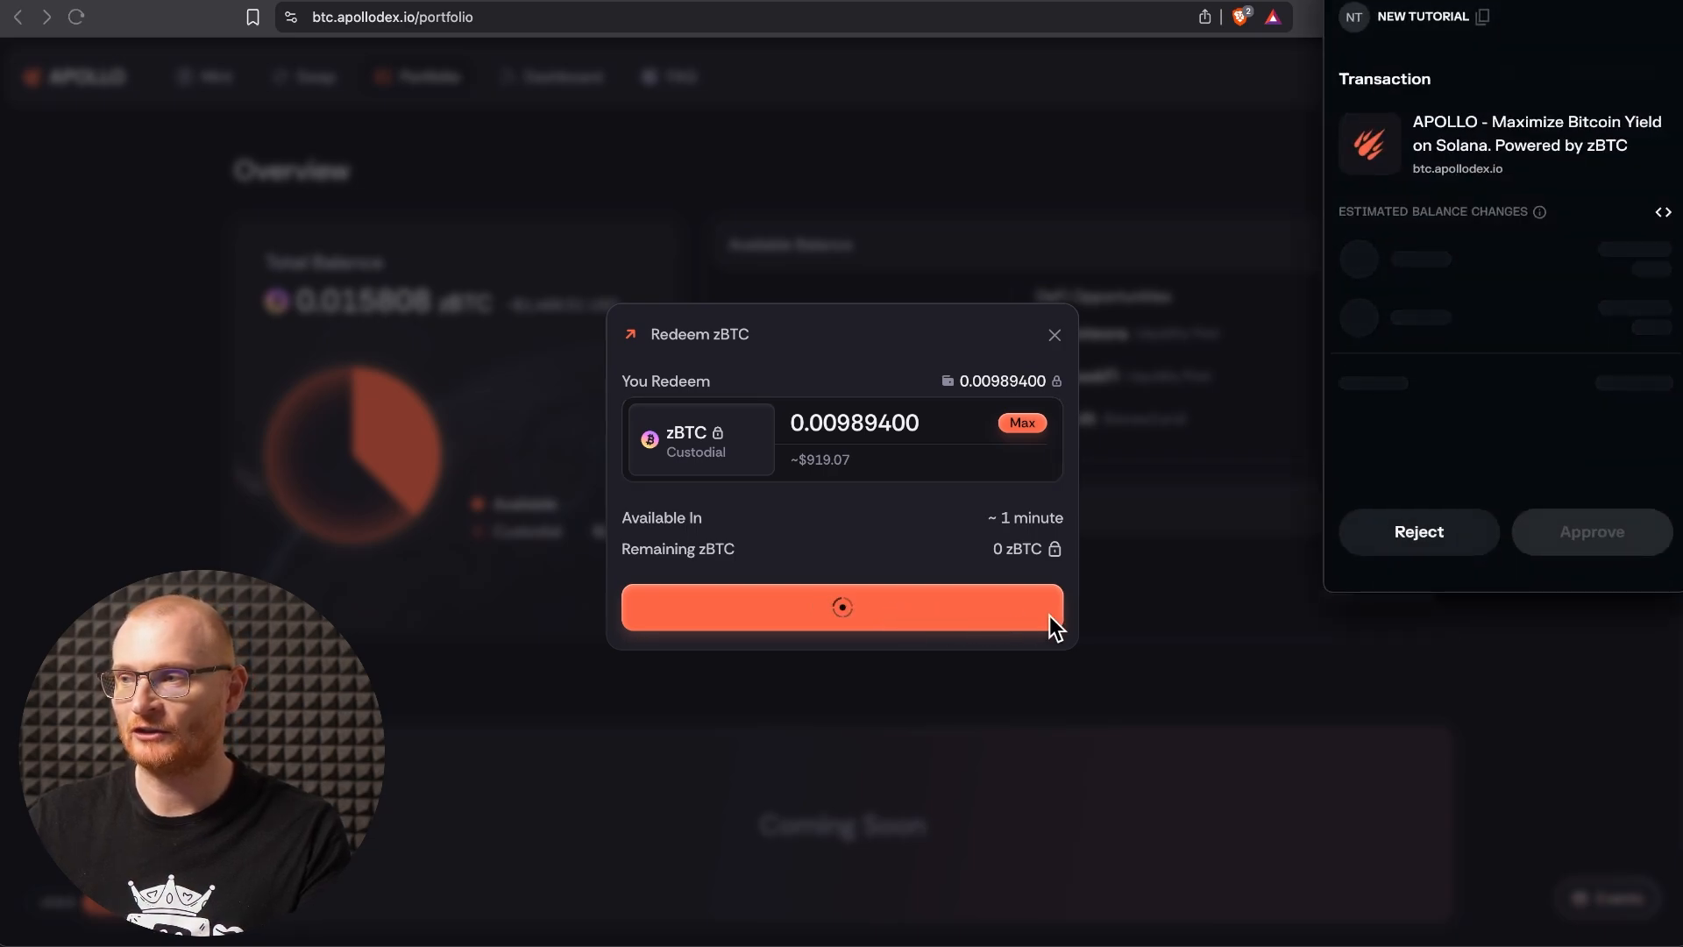
click(1638, 533)
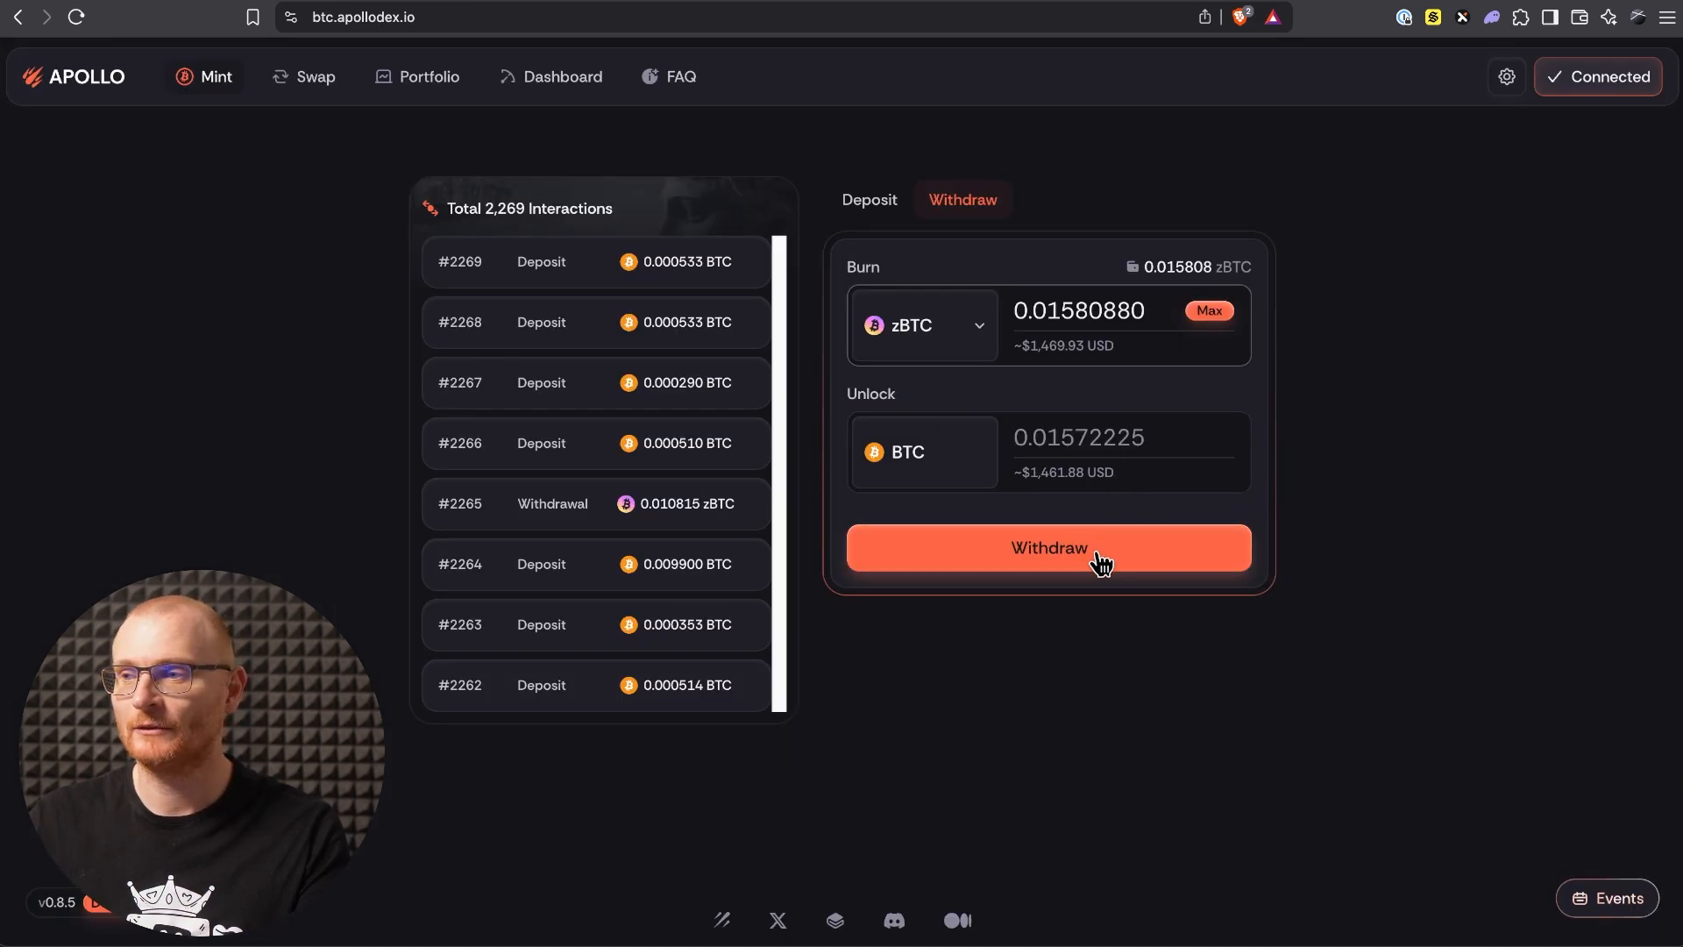
Step: Submit an Apollo withdrawal that burns the maximum 0.01580880 zBTC to unlock native BTC
click(1051, 571)
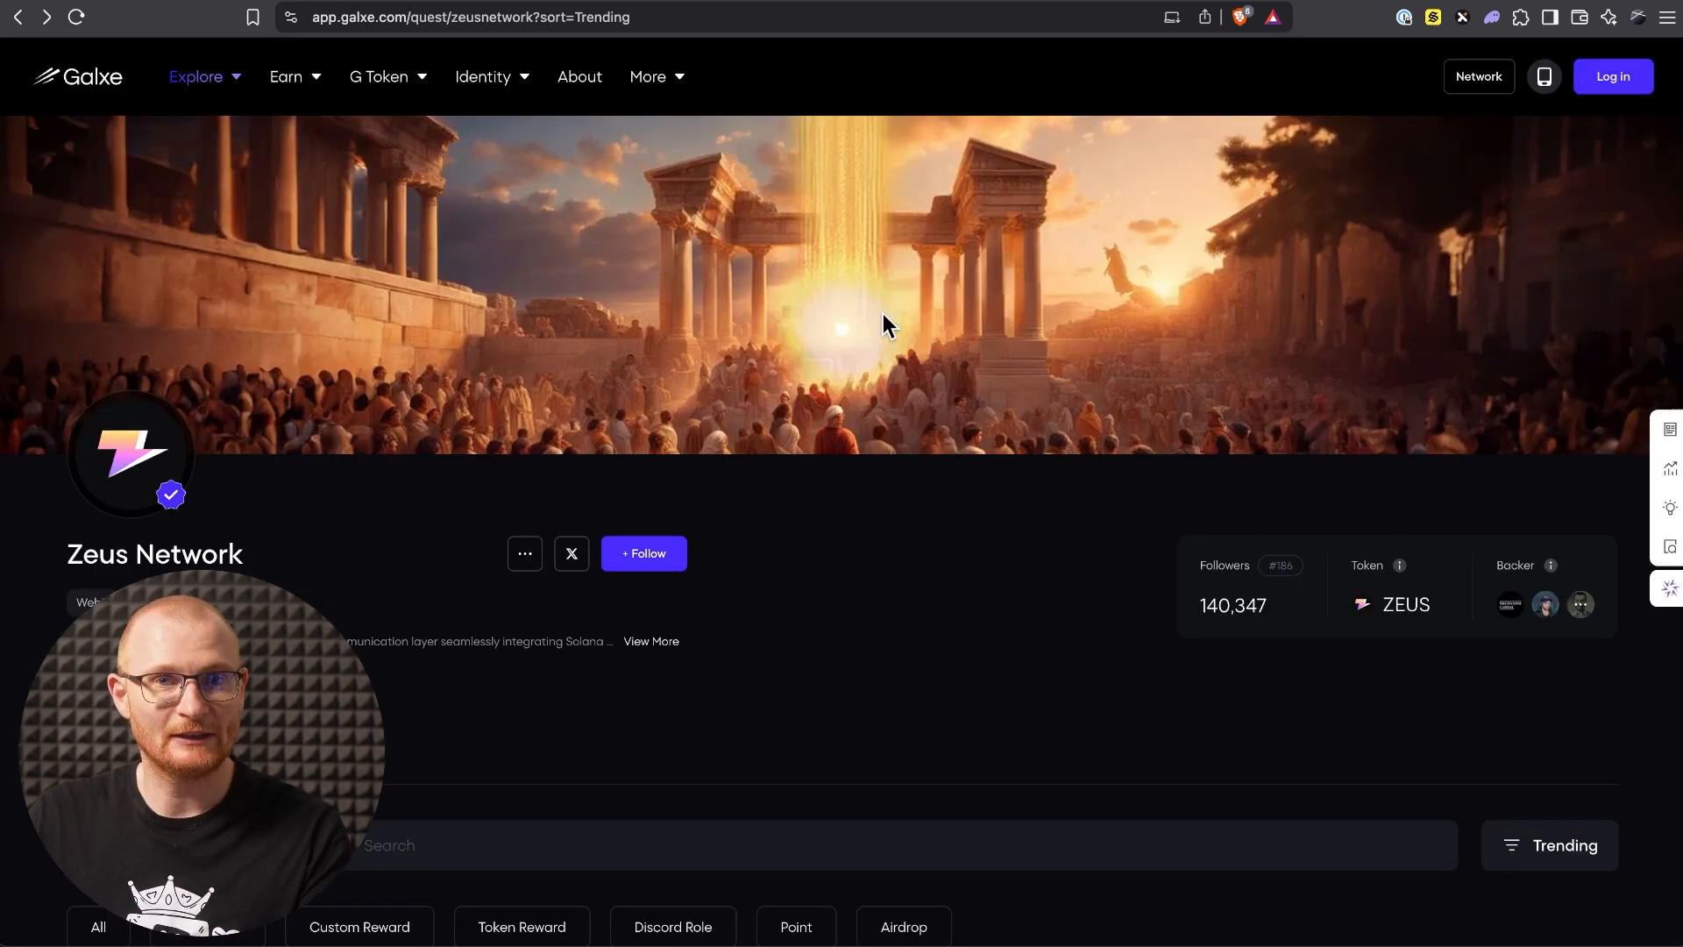
Step: Browse the Zeus Network quests and their rewards on Galxe
scroll(882, 316, down, 2)
scroll(886, 334, down, 4)
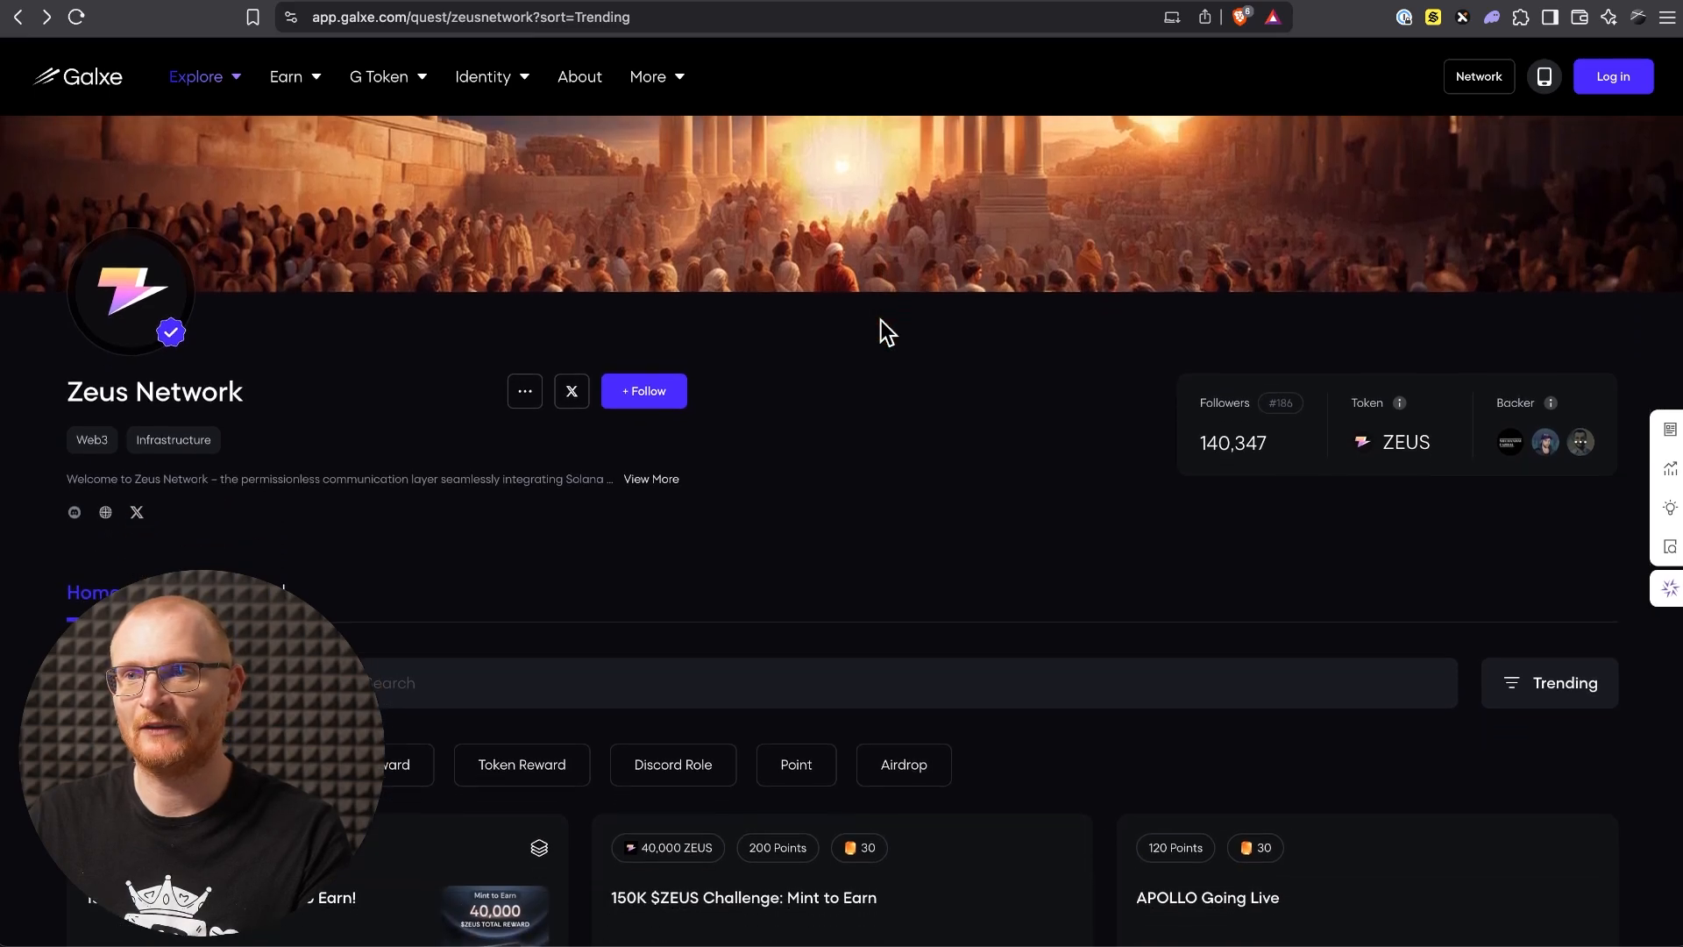
scroll(883, 361, down, 2)
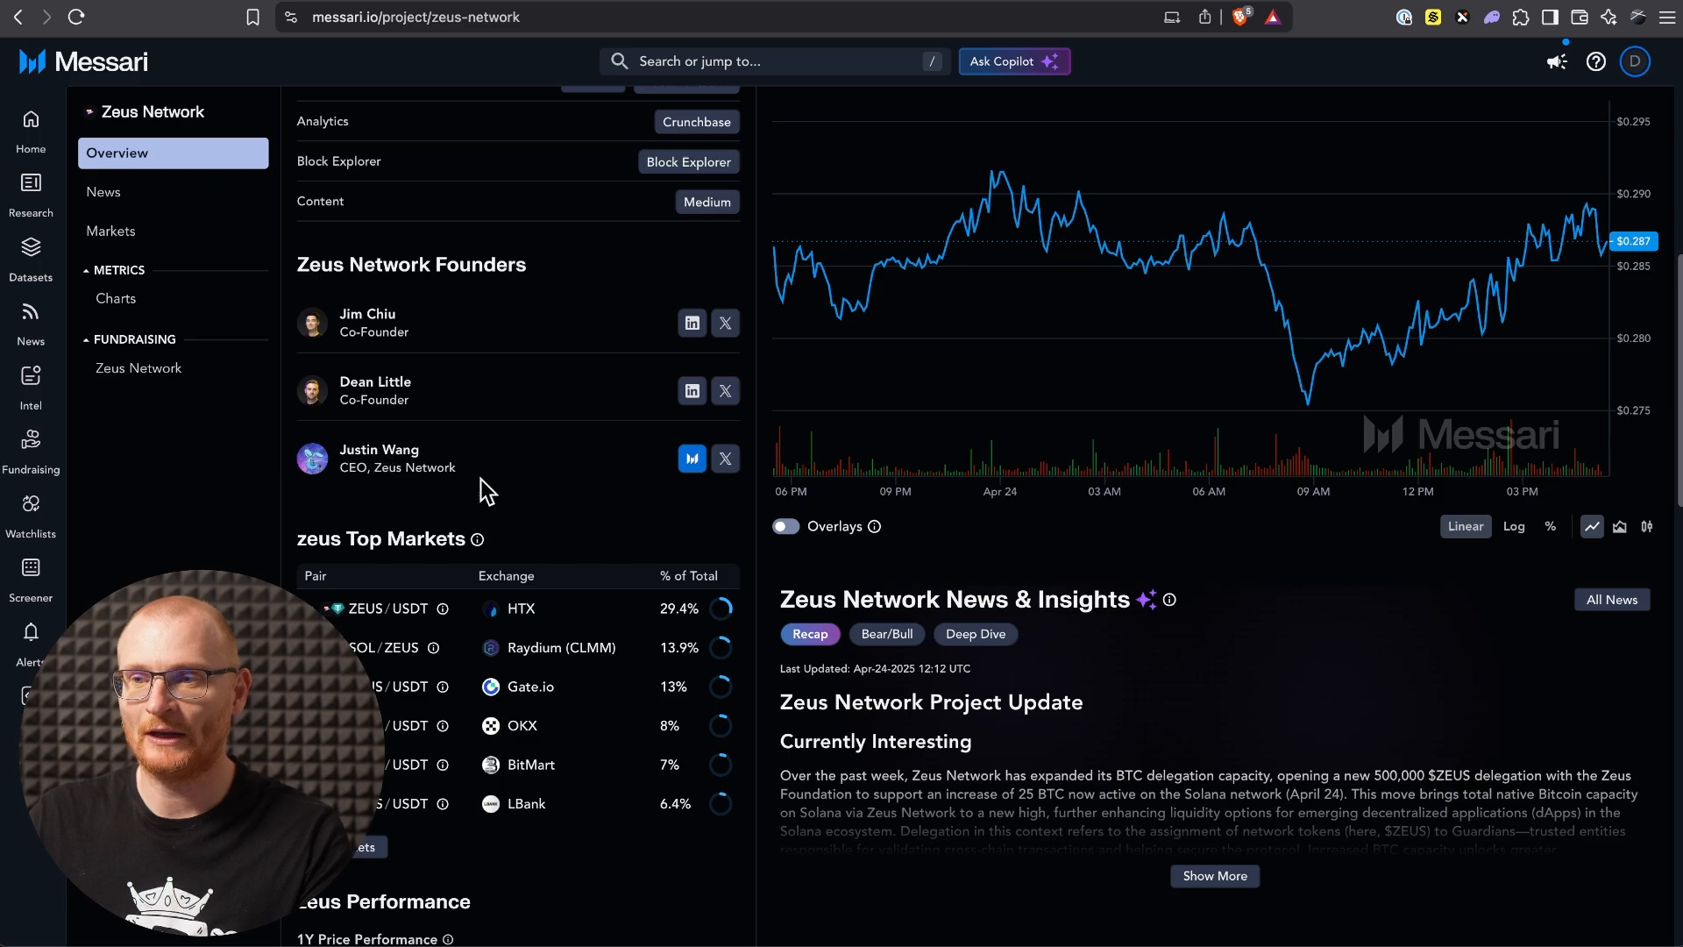
Step: Review the founders and top markets on Messari's Zeus Network overview, and open the project's fundraising details
scroll(515, 470, down, 1)
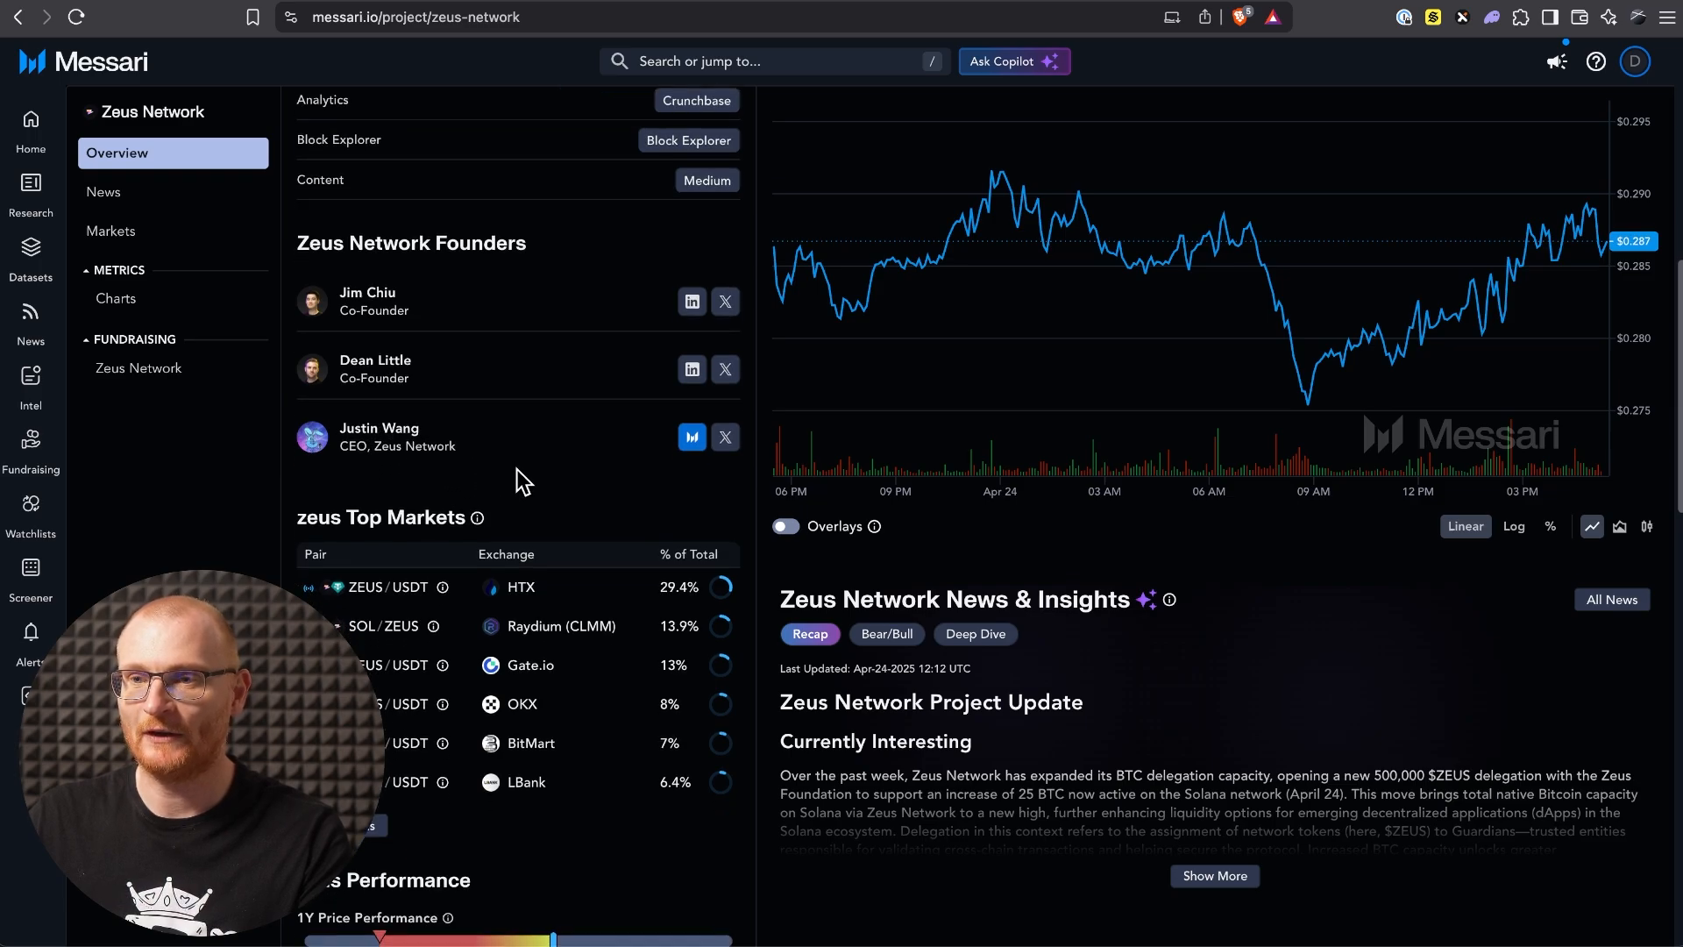
click(166, 368)
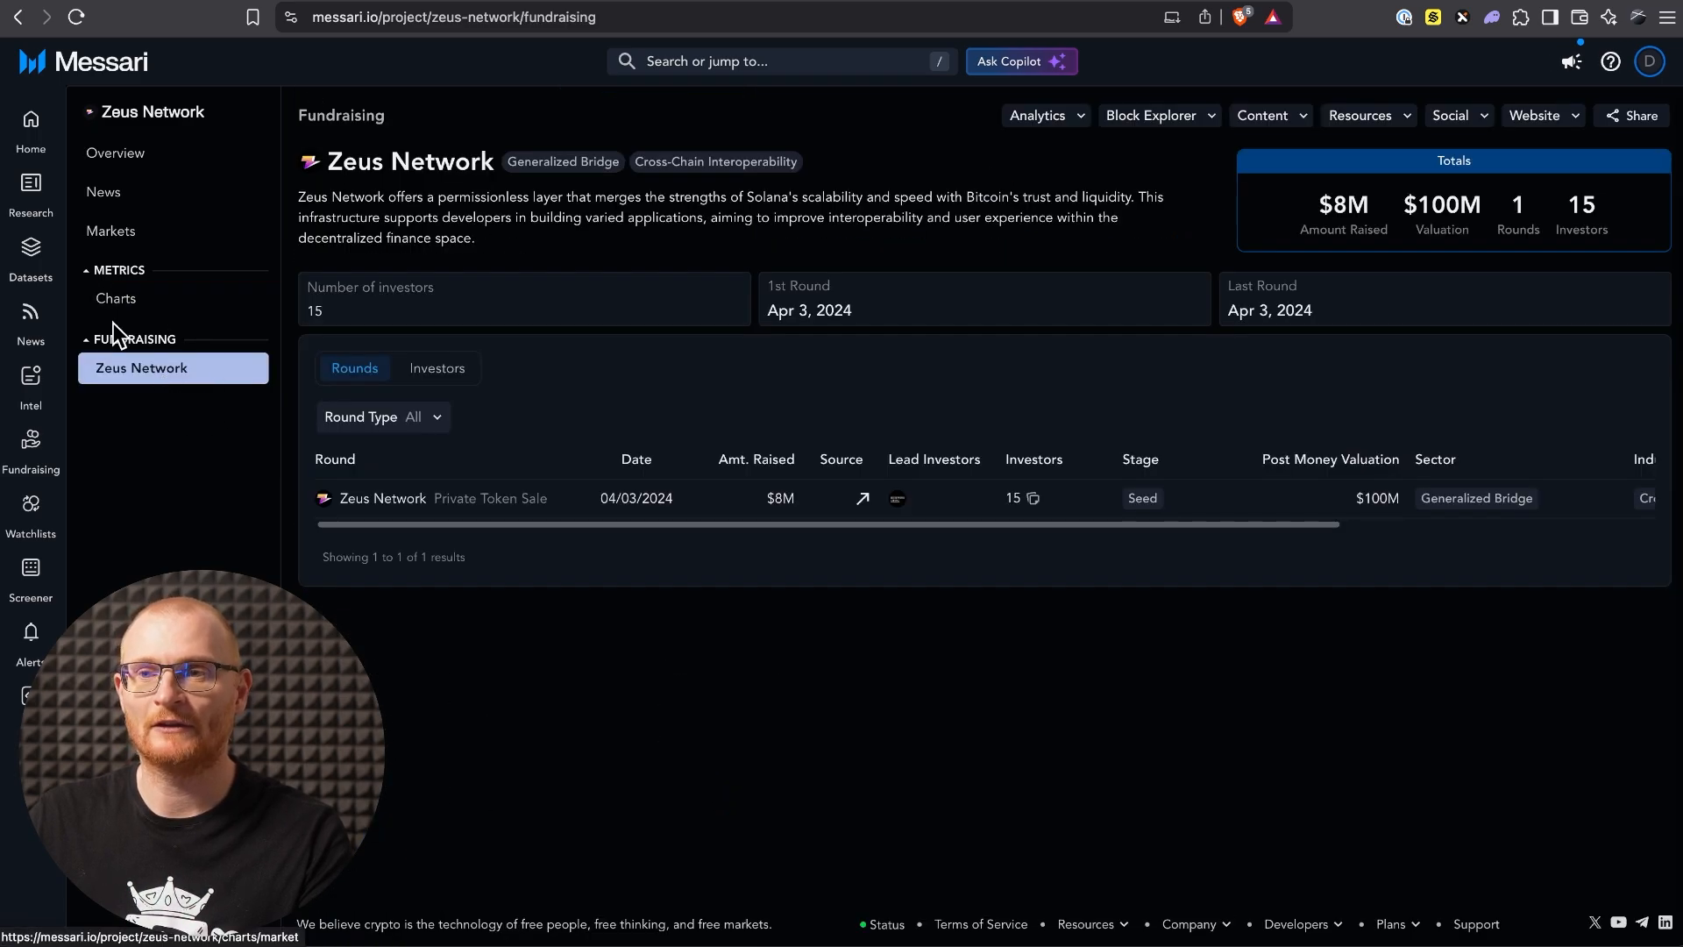